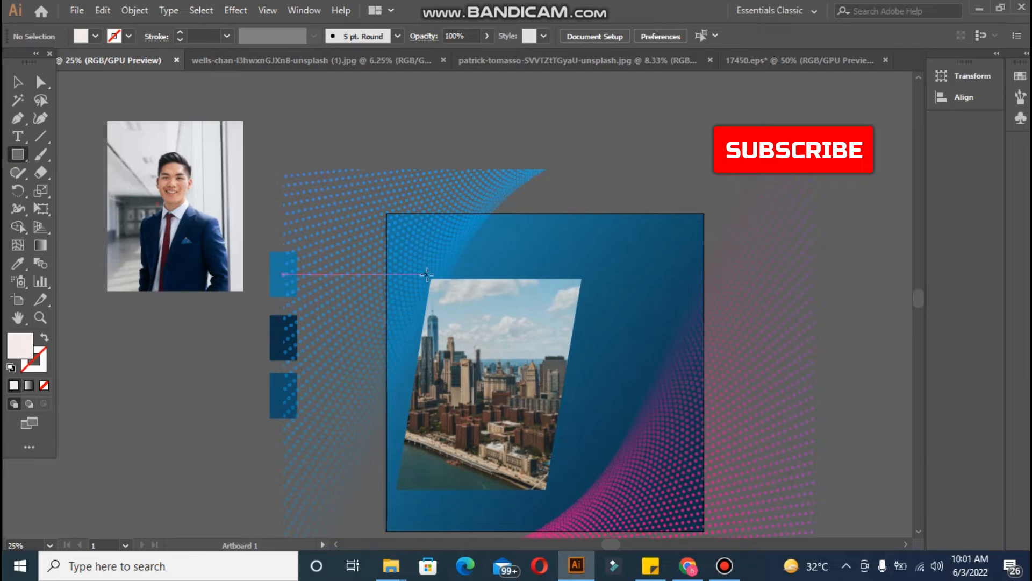
Duplicate the parallelogram-clipped city photo onto the empty area beside the artboard and release the copy's clipping mask
left_click_drag(429, 276, 243, 292)
key("ctrl+shift+a")
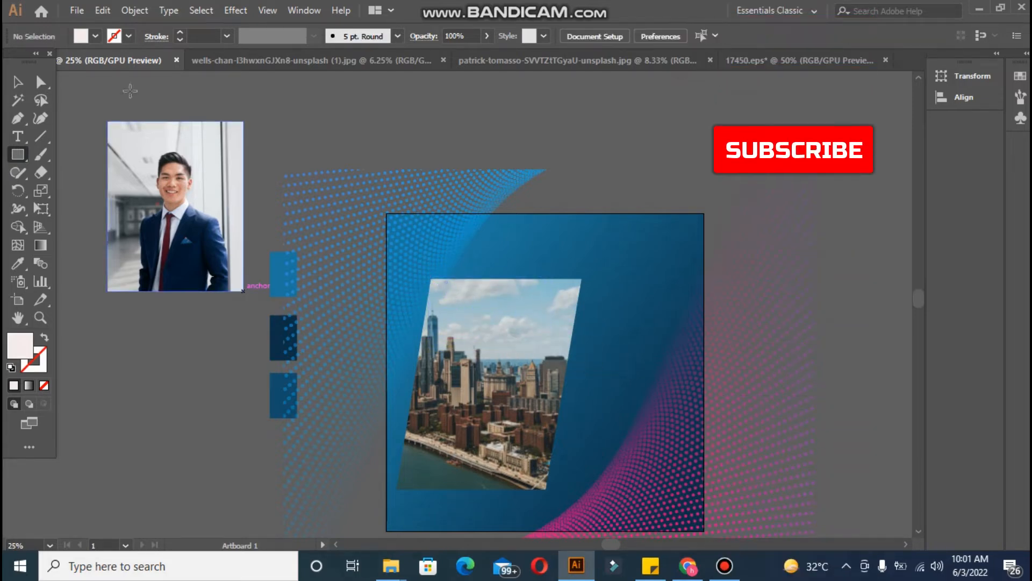
left_click_drag(452, 401, 213, 453)
right_click(213, 453)
left_click(279, 338)
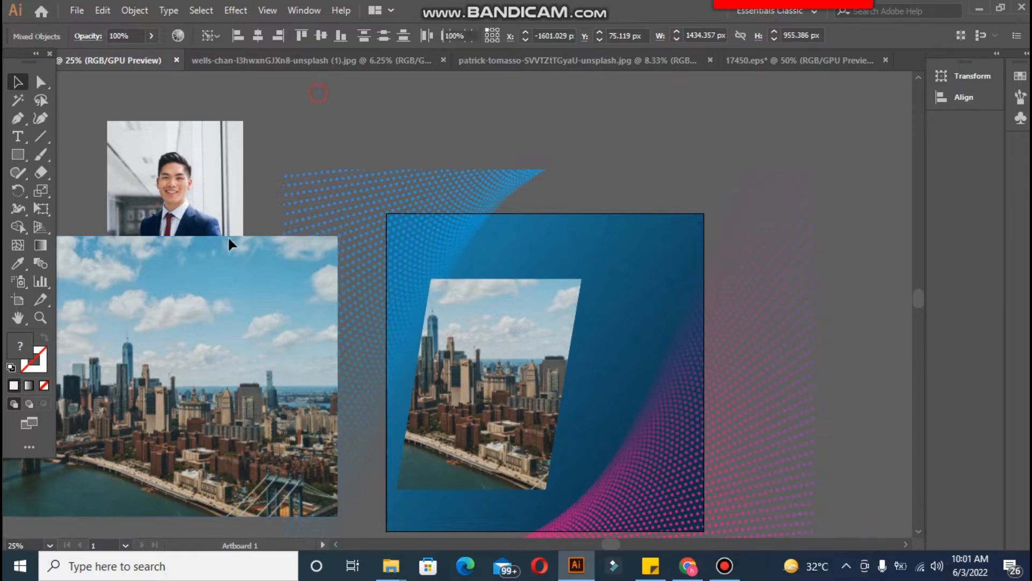
left_click(205, 290)
key("Delete")
key("ctrl+z")
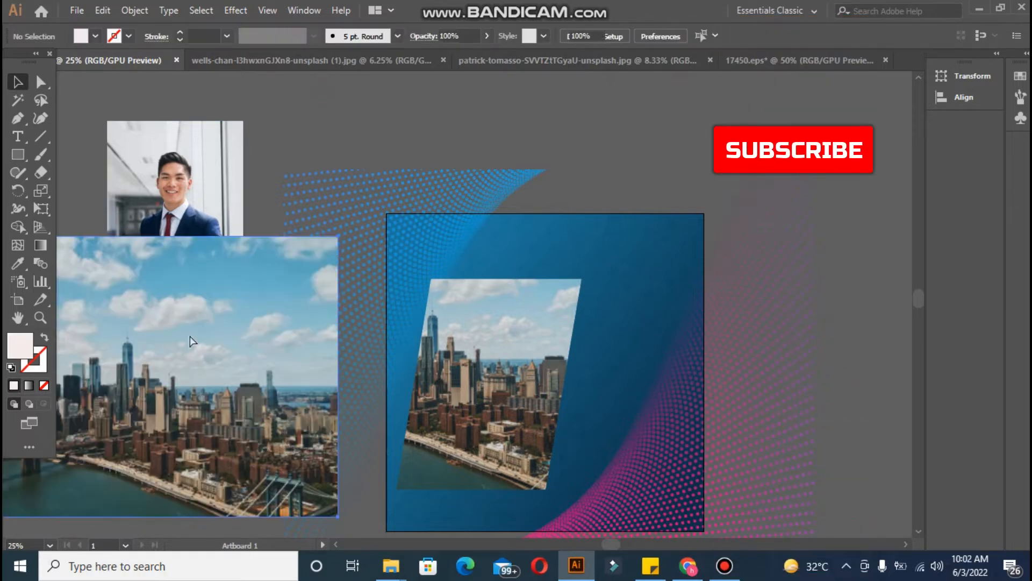
right_click(132, 396)
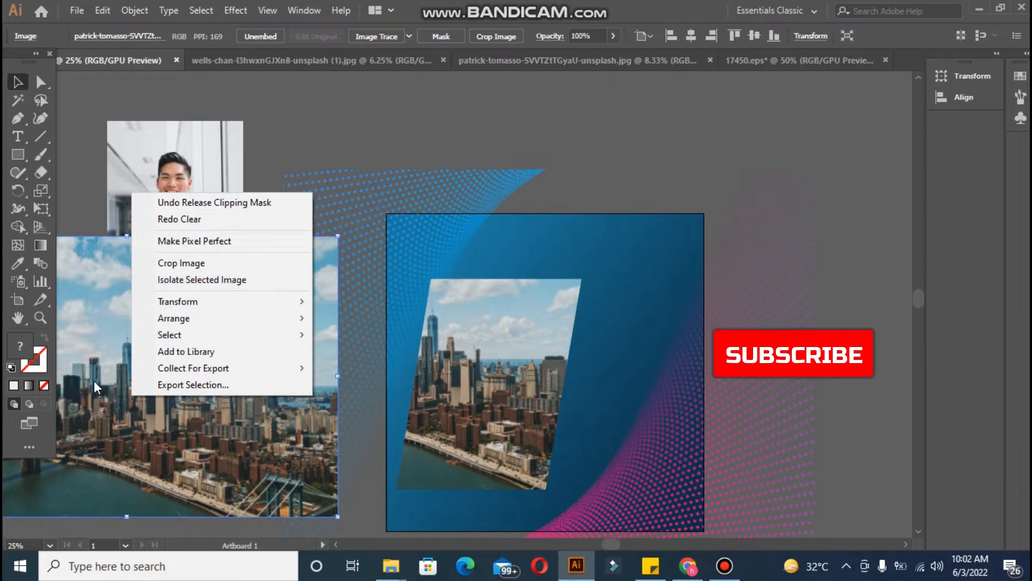
left_click(182, 280)
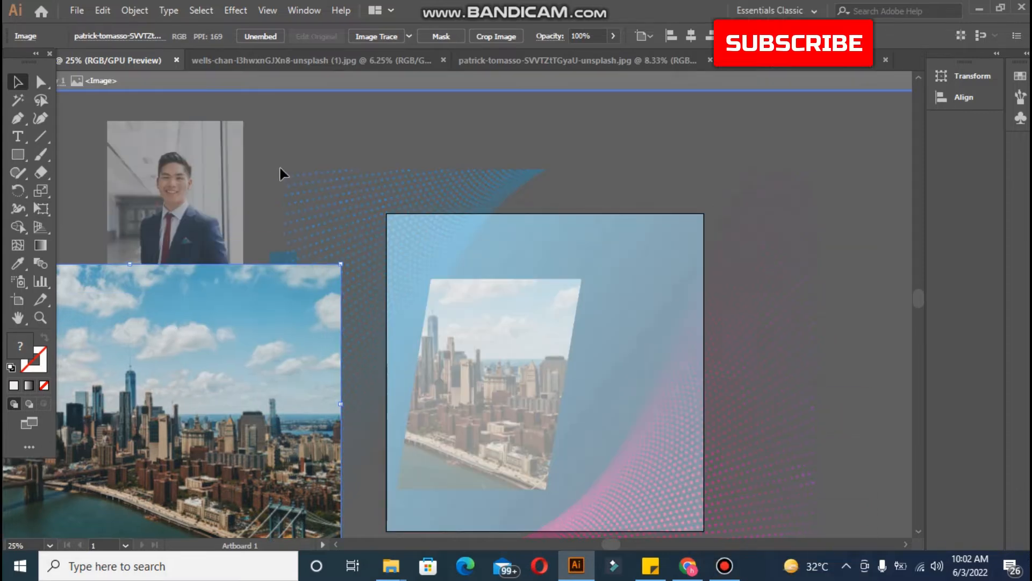
double_click(273, 134)
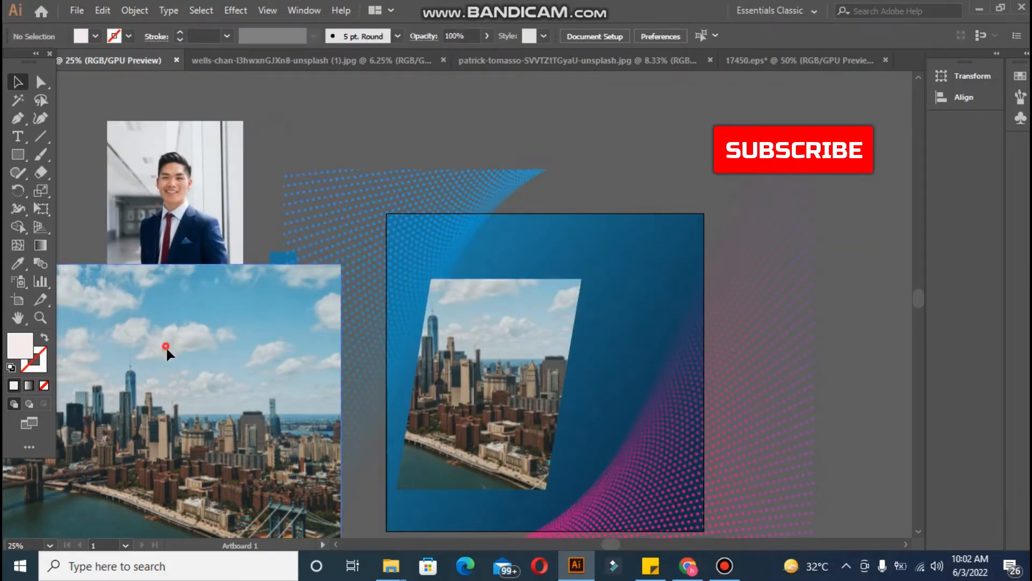
Move the released city photo downward, clear of the upper part of the parallelogram path
mouse_move(166, 346)
left_mouse_down()
mouse_move(157, 427)
mouse_move(187, 151)
mouse_move(167, 346)
left_mouse_up()
left_click_drag(190, 413, 216, 247)
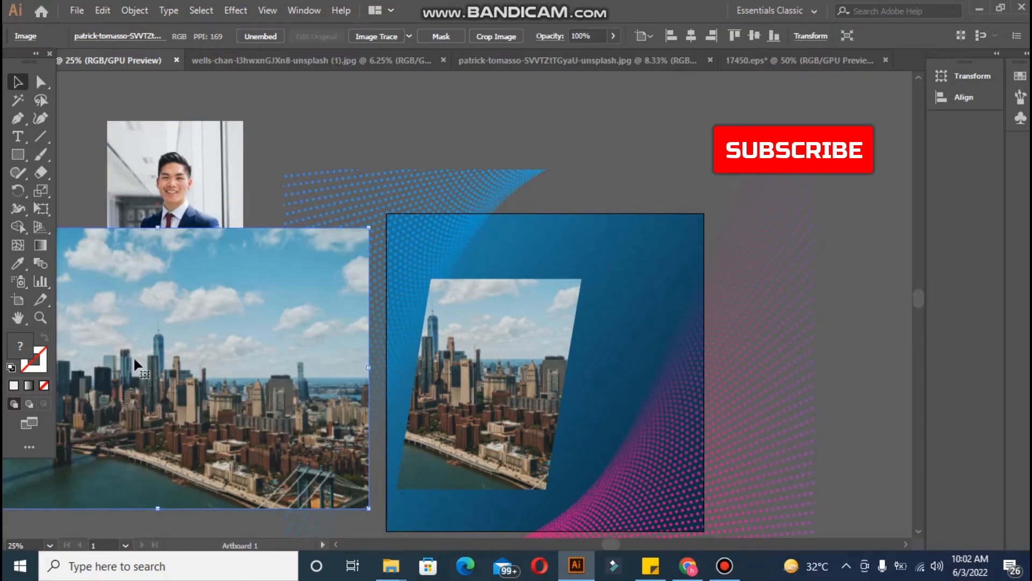
key("ctrl+z")
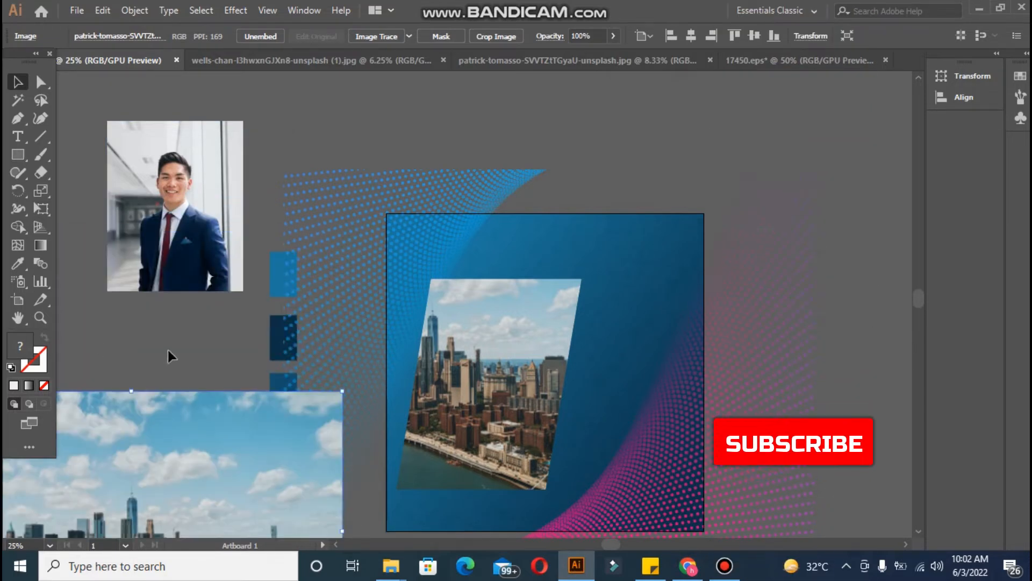
Move the empty parallelogram path onto the clipped city photo, offset slightly to the right, and fill it with light grey
left_click(163, 307)
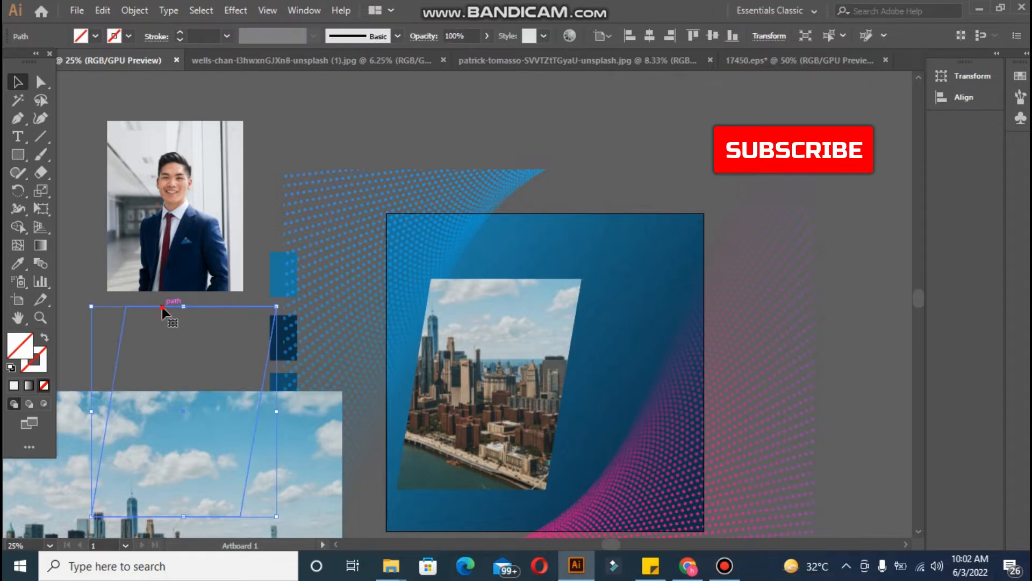
left_click_drag(424, 305, 484, 280)
double_click(20, 345)
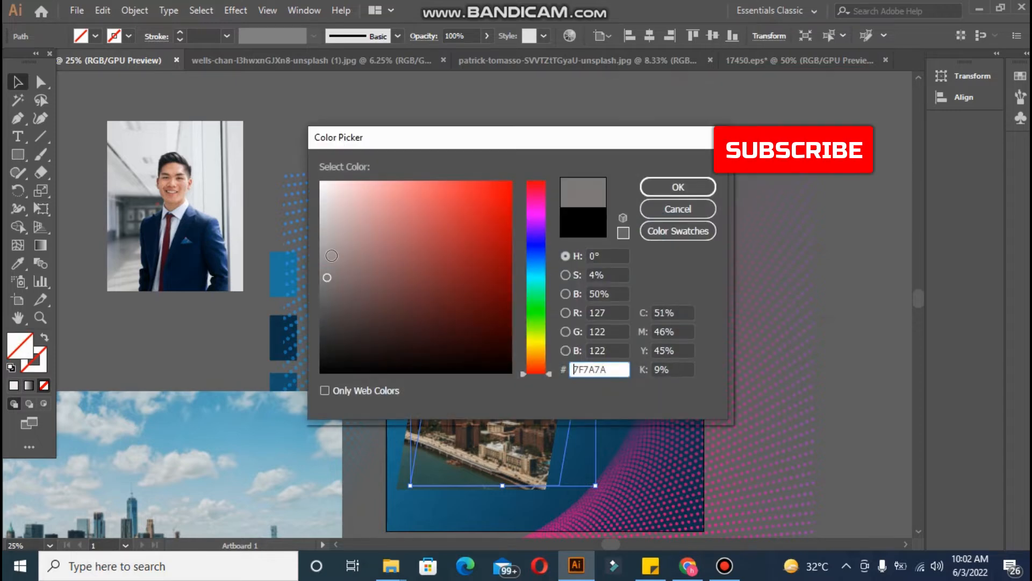
left_click(331, 255)
left_click(649, 189)
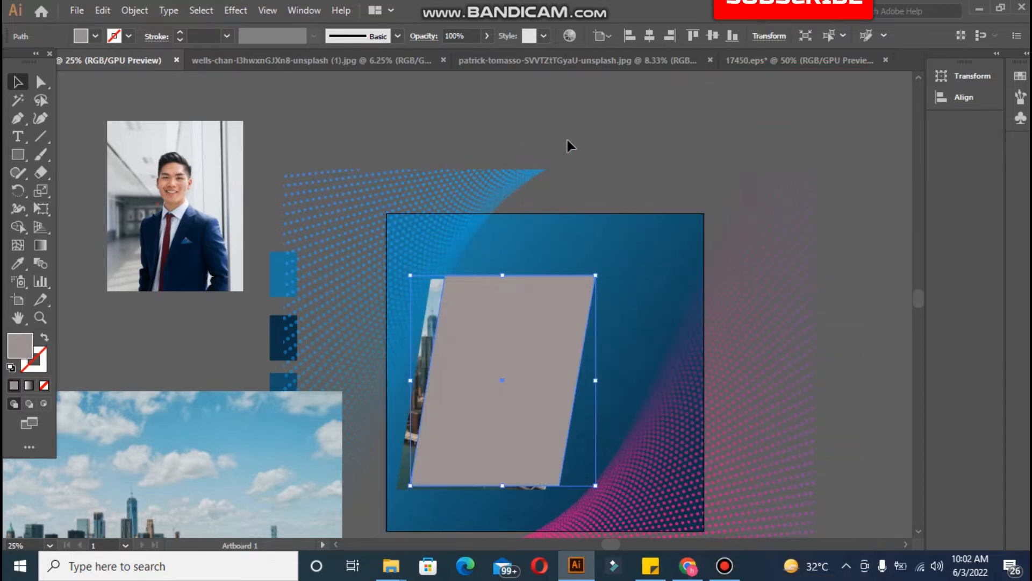
left_click(566, 139)
Bring the clipped city photo to the front, above the grey parallelogram
right_click(425, 337)
mouse_move(495, 272)
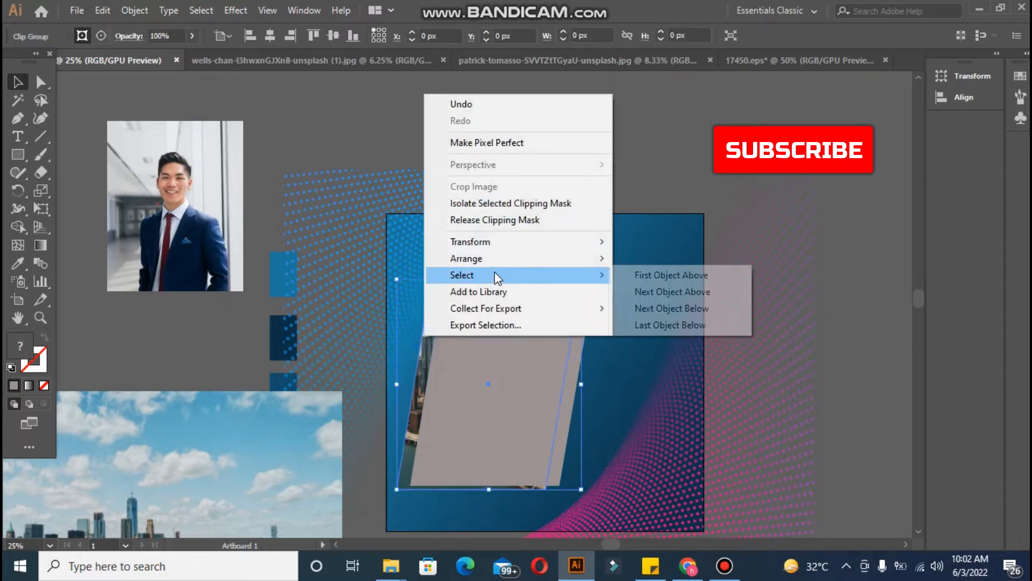
left_click(640, 258)
left_click(669, 169)
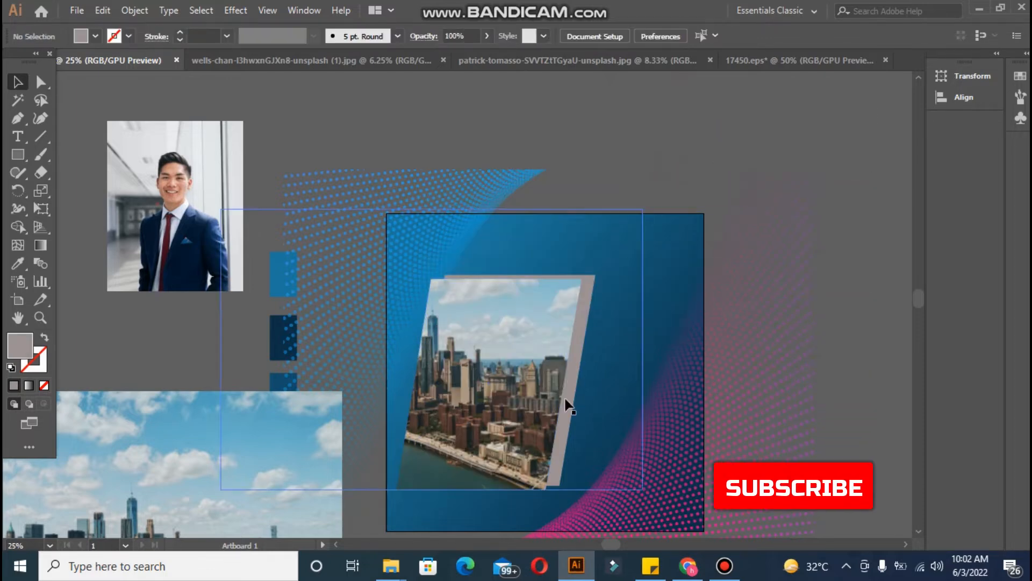
Resize and reposition the grey parallelogram to about 692 × 777 px, forming an even border around the city photo
left_click_drag(571, 403, 572, 407)
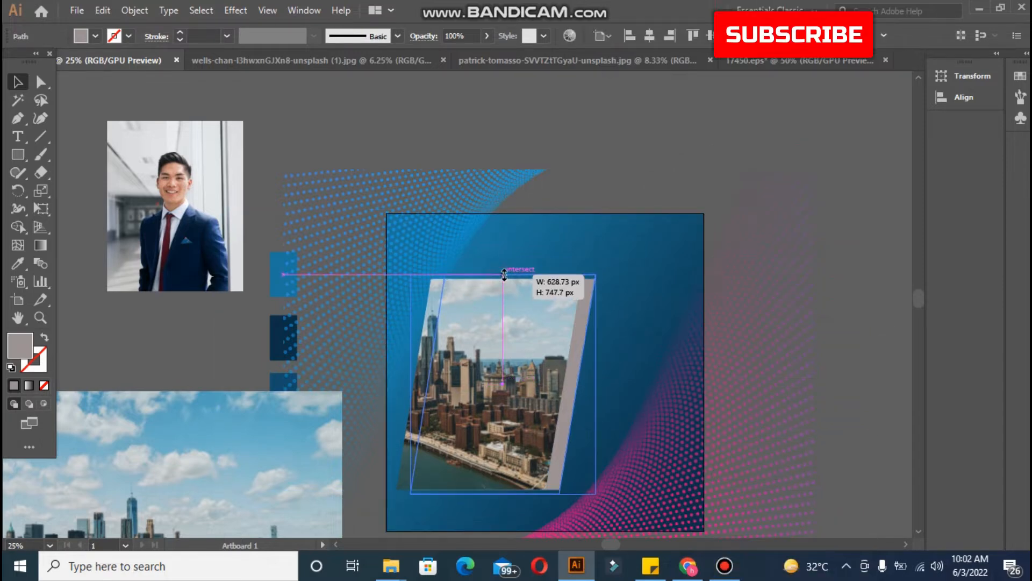
left_click_drag(503, 274, 503, 270)
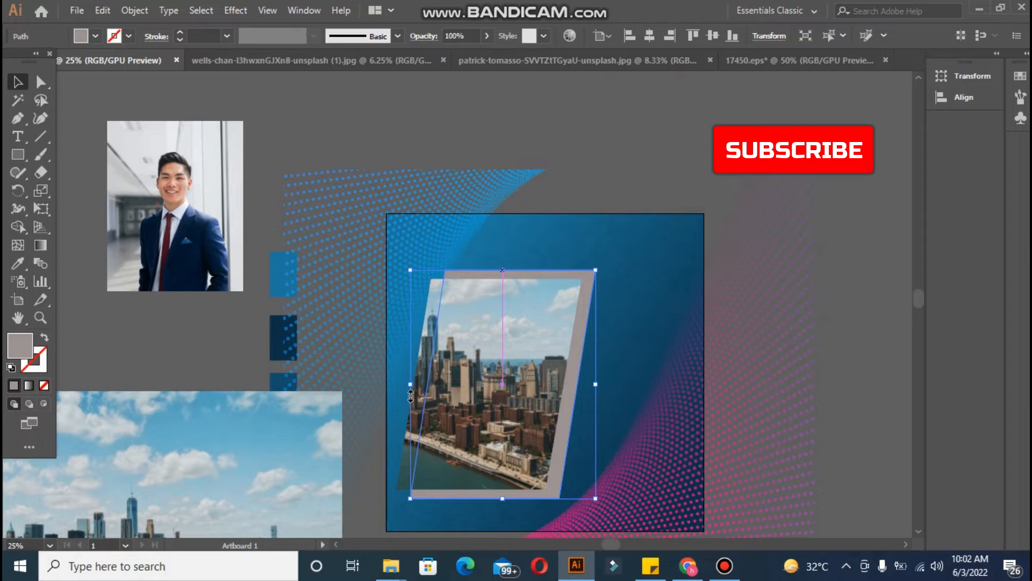
left_click_drag(410, 384, 387, 380)
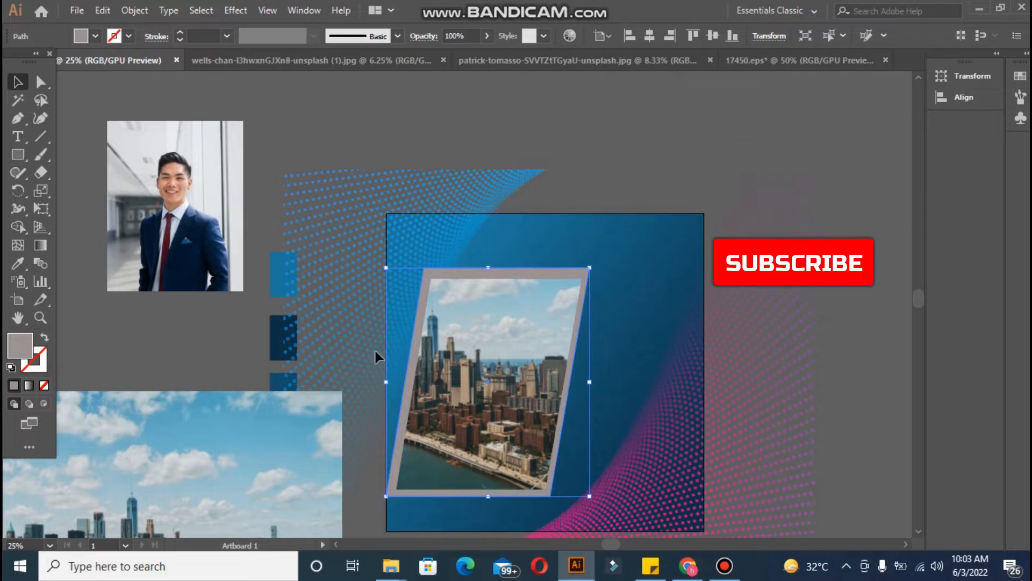
Recolour the grey parallelogram border off-white with the Eyedropper and lower its opacity to 53%
left_click_drag(477, 53, 449, 55)
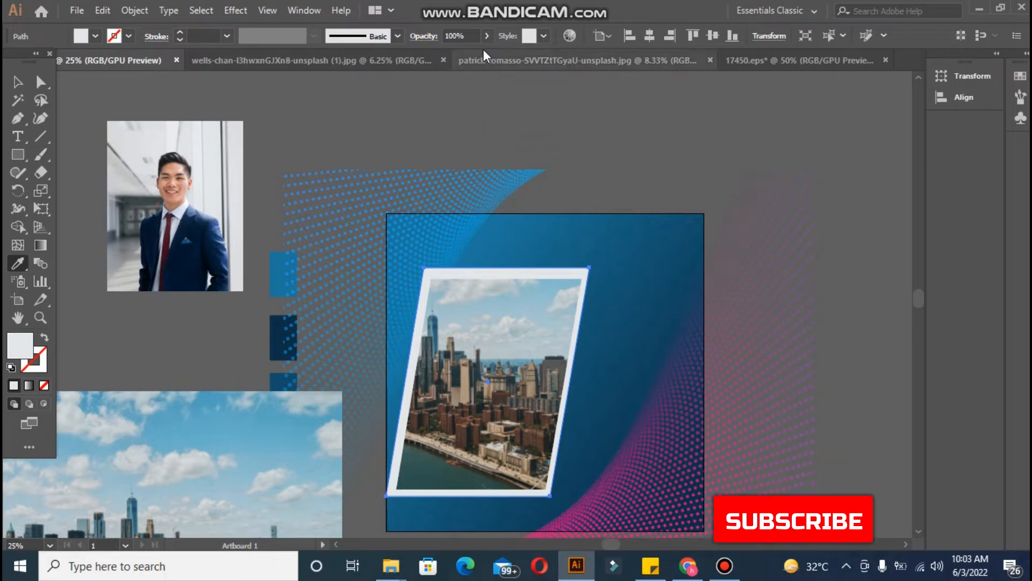
left_click(487, 36)
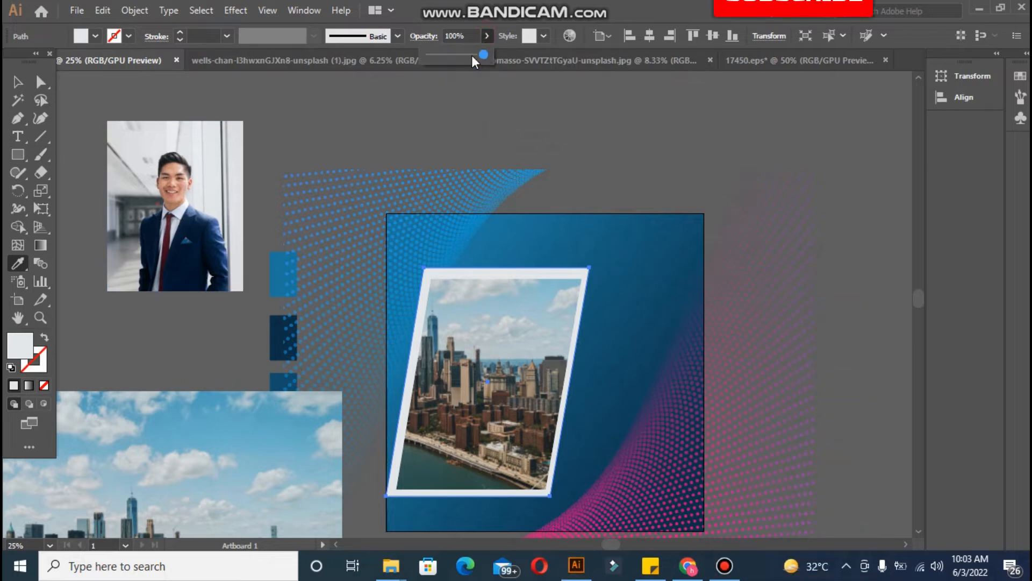
left_click_drag(482, 56, 461, 55)
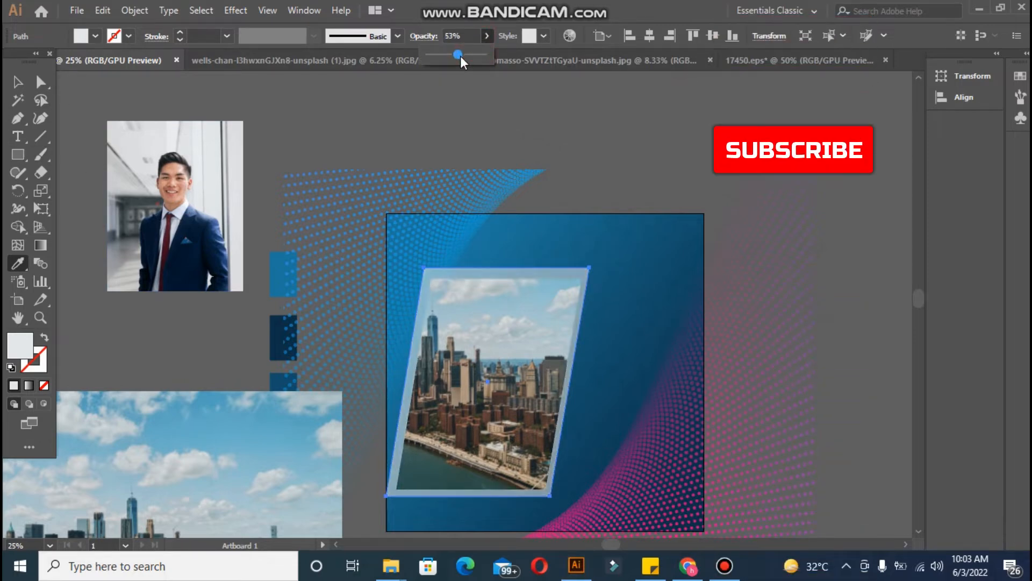
left_click(20, 85)
left_click(313, 114)
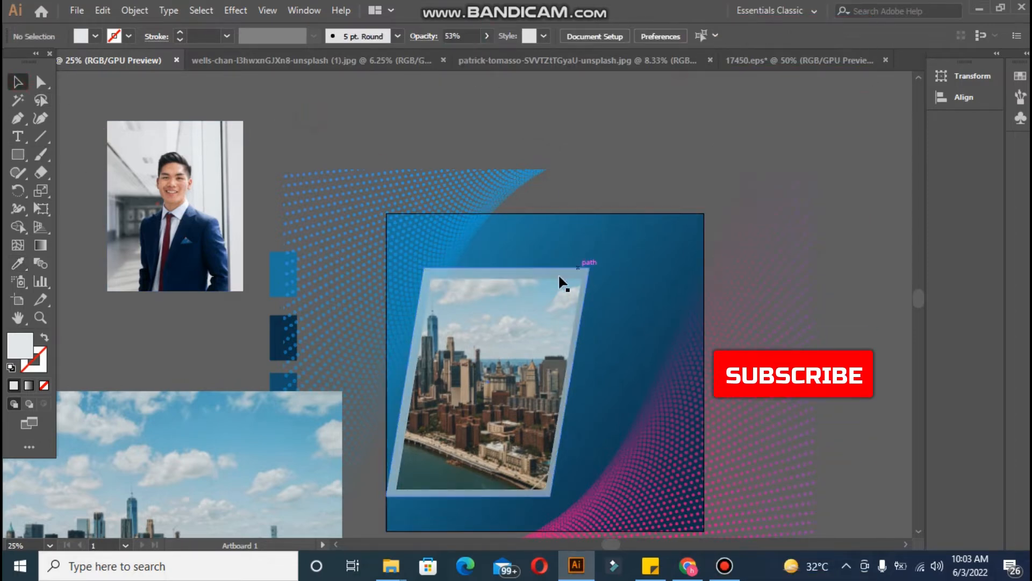
Align the clipped city photo and its border to each other on their horizontal and vertical centres
left_click(476, 320)
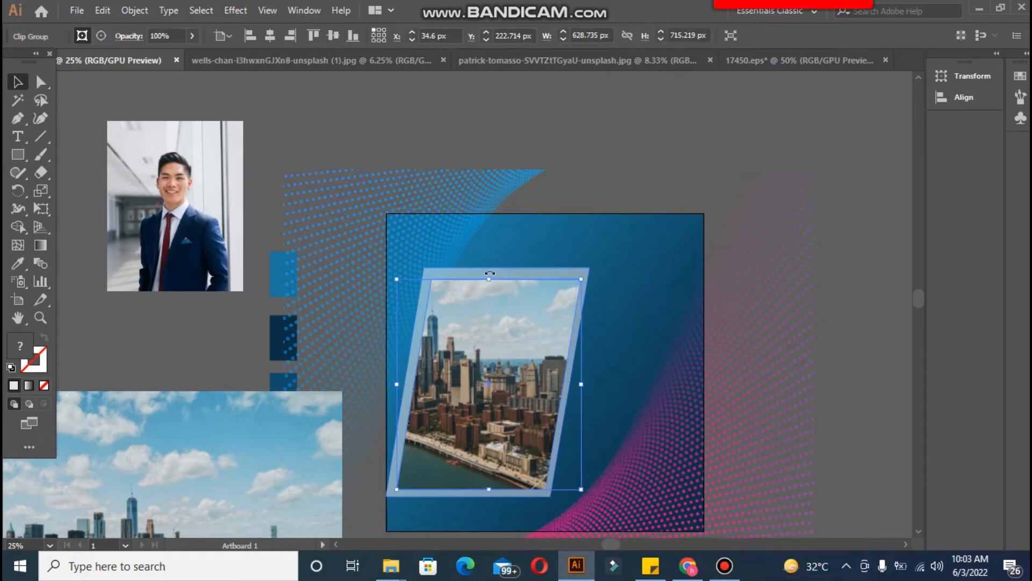
left_click(517, 267, "shift")
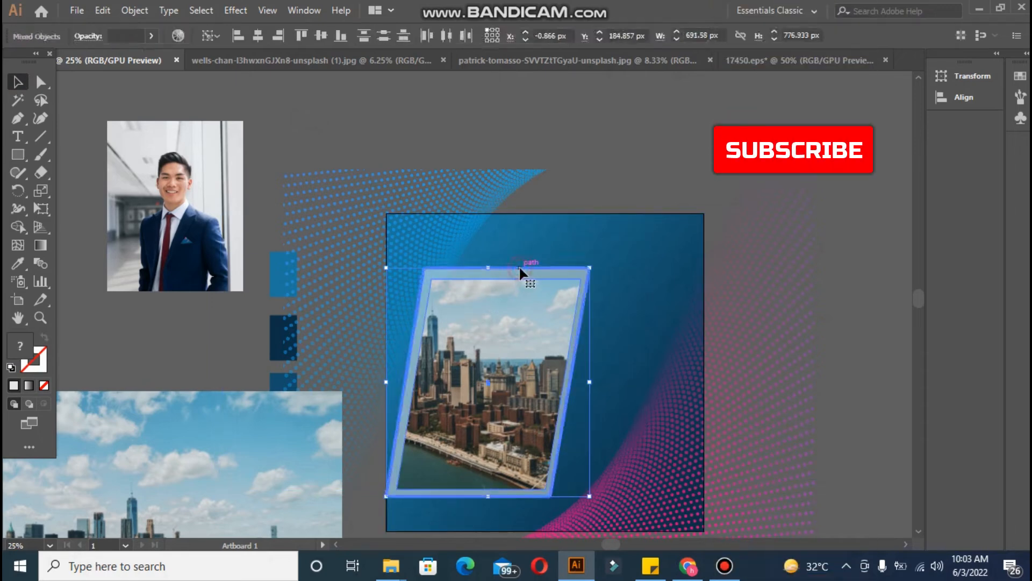
left_click(257, 36)
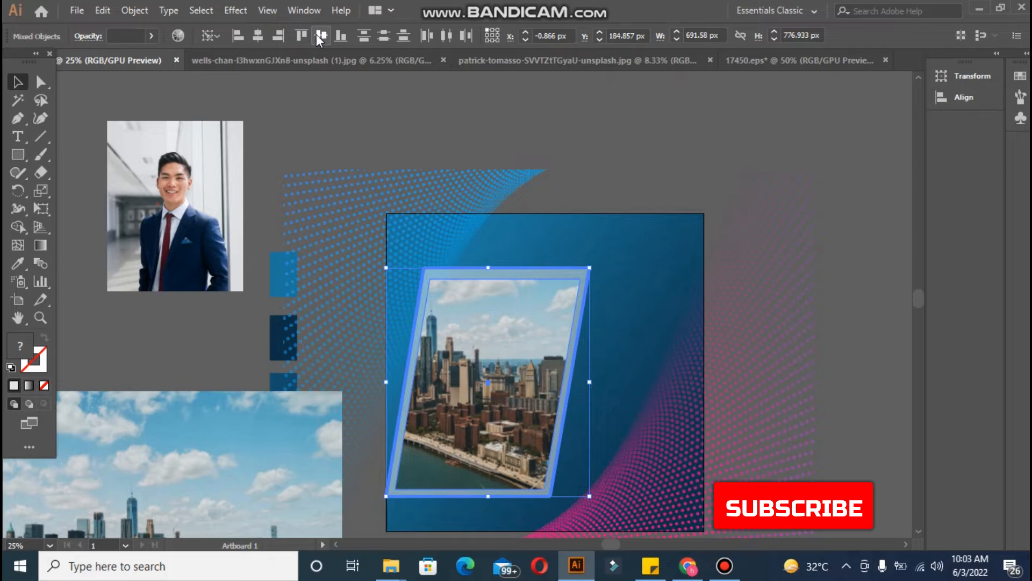
left_click(559, 143)
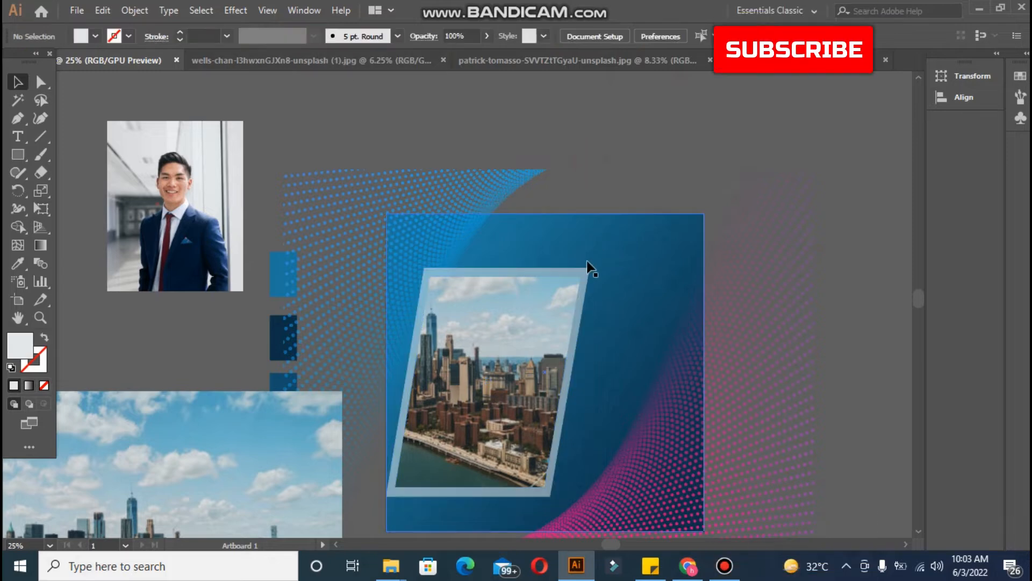
Set the opacity of the off-white parallelogram border to 28%
left_click(512, 272)
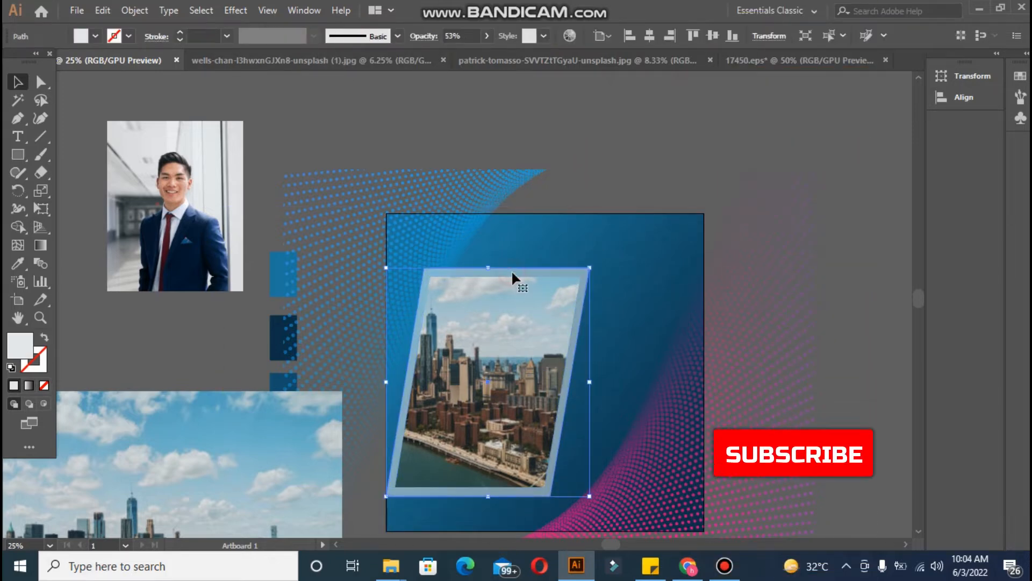
left_click_drag(460, 49, 447, 50)
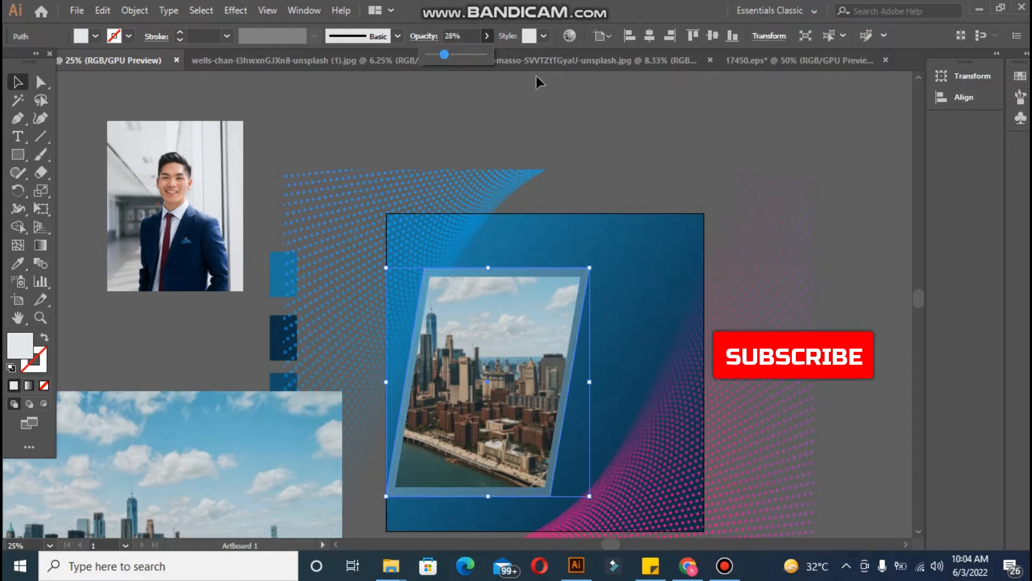
left_click(580, 185)
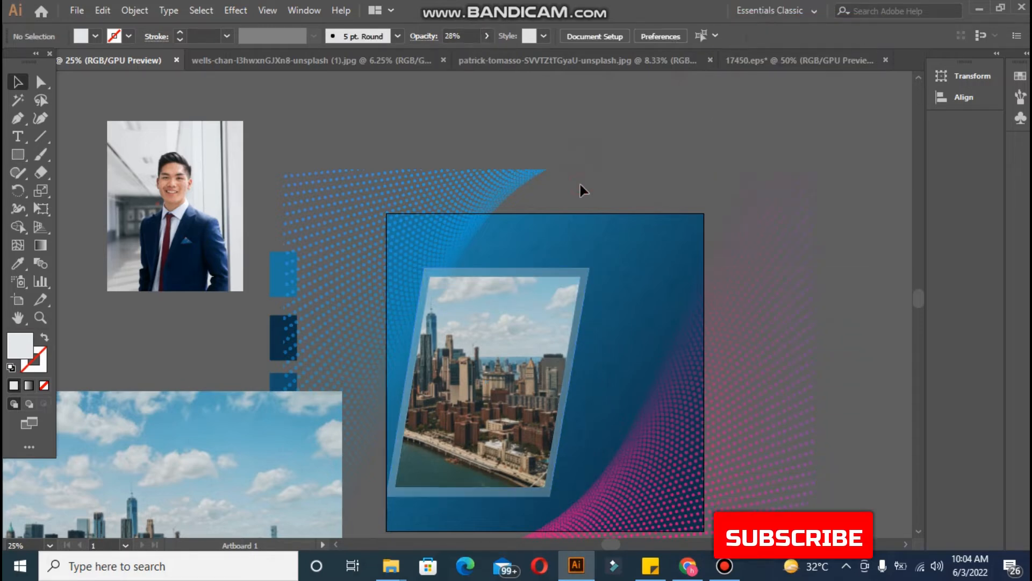
Nudge the city photo and its border together to the right, bringing the photo to X about 67 px
left_click(468, 288)
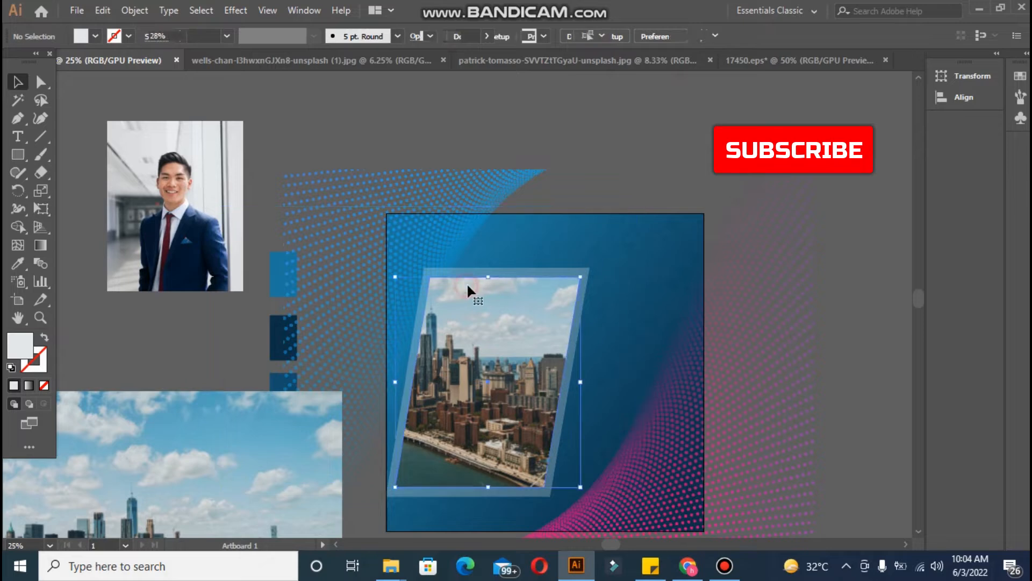
left_click(417, 332, "shift")
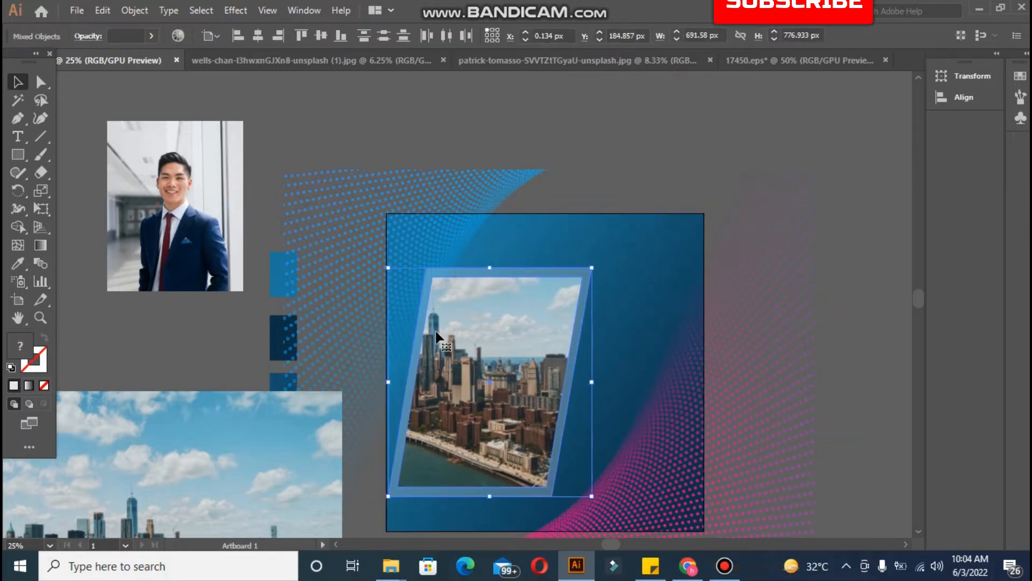
key("shift+Right")
key("shift+Right")
key("shift+Right")
key("shift+Right")
key("shift+Right")
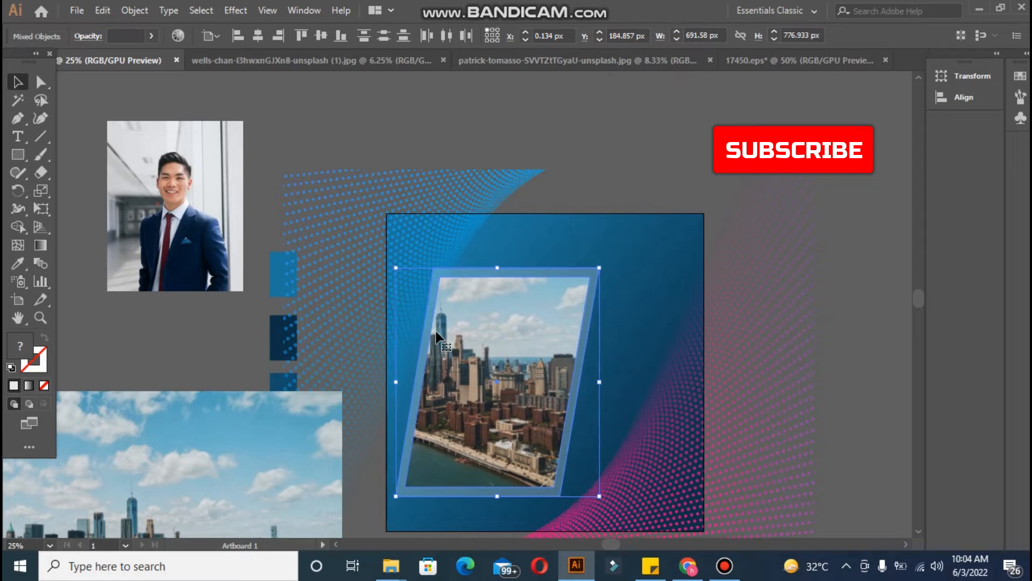
left_click(307, 137)
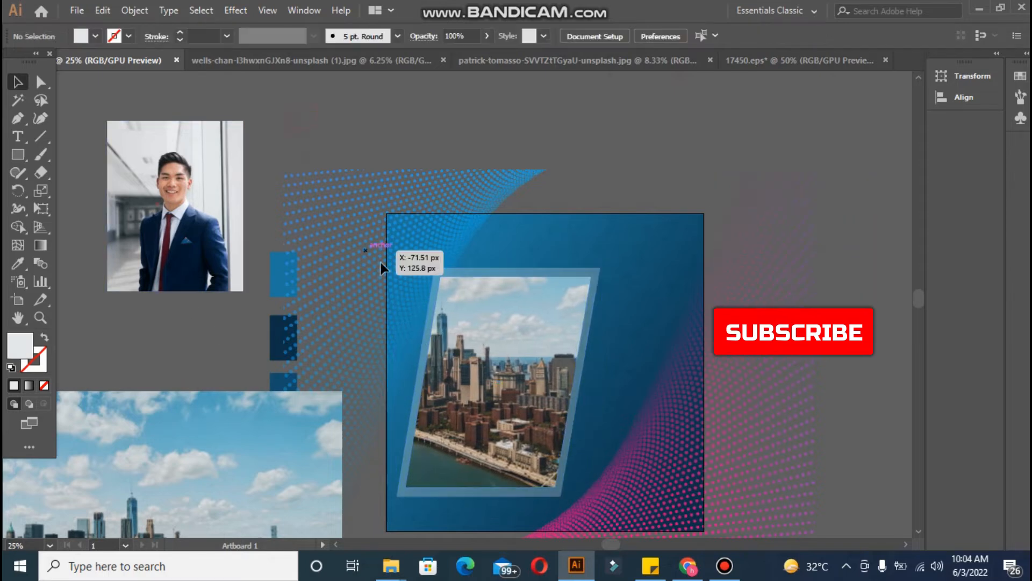
Round all four corners of the clipped city photo with the Direct Selection tool
left_click(457, 302)
left_click(40, 83)
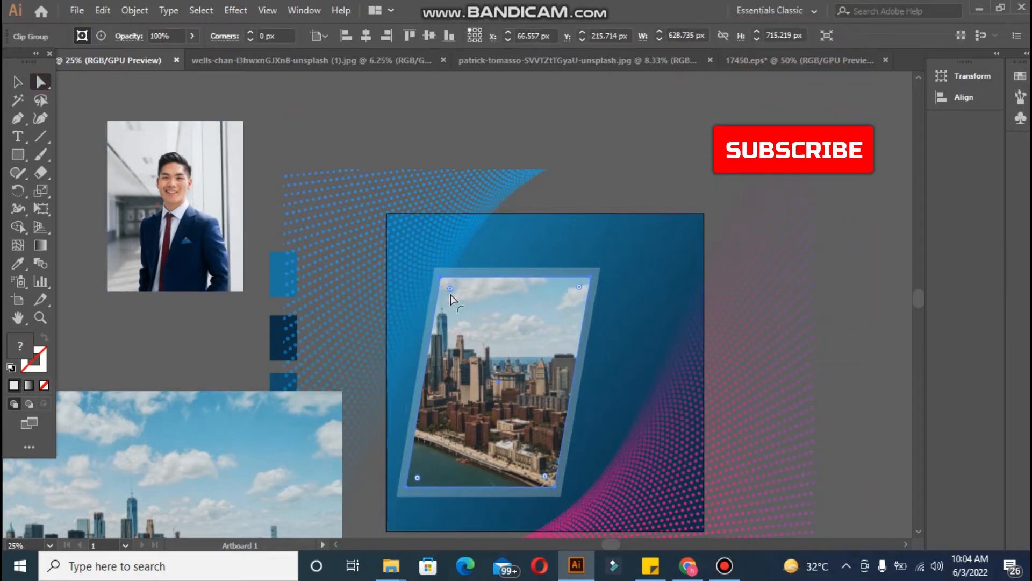
left_click_drag(455, 293, 461, 294)
Round all corners of the translucent parallelogram border to match the rounded city photo inside it
left_click(435, 268)
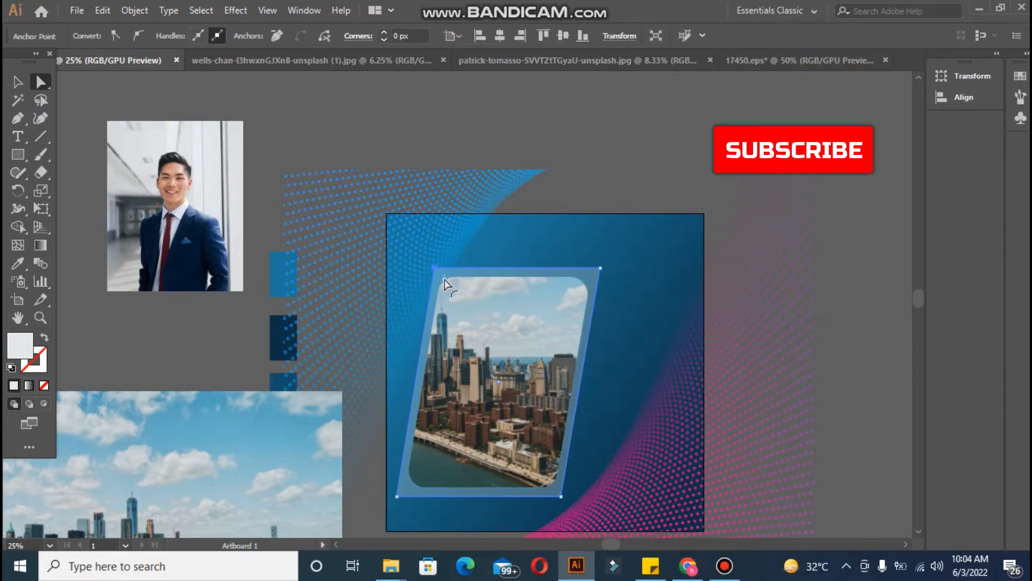
left_click(17, 86)
left_click(80, 105)
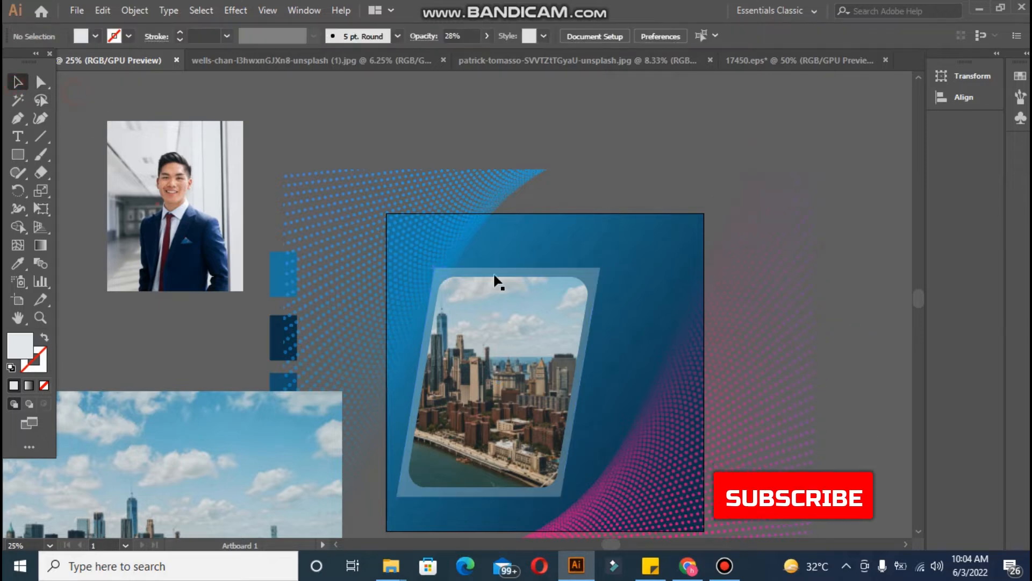
key("a")
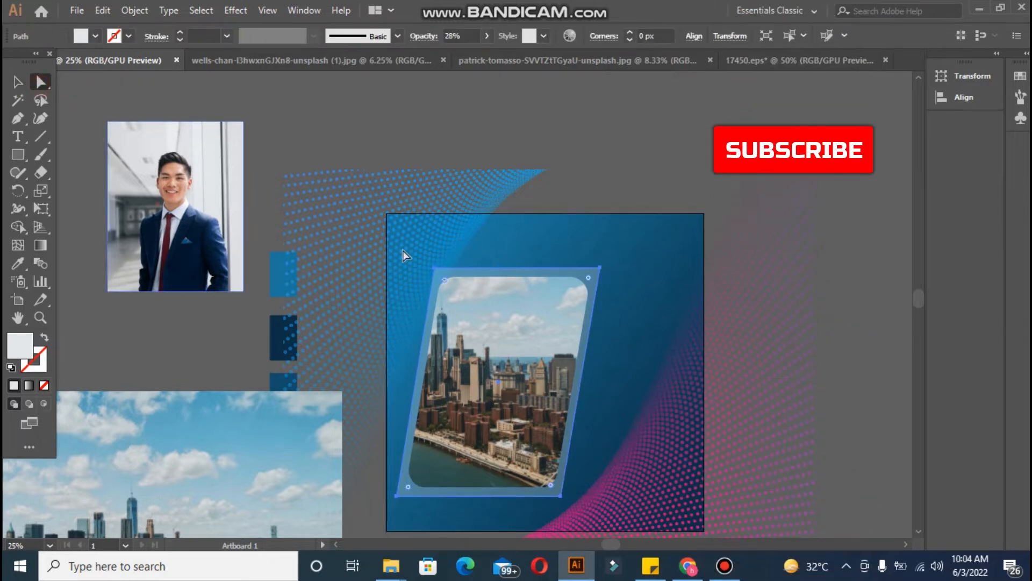
mouse_move(451, 285)
left_mouse_down()
mouse_move(461, 309)
mouse_move(453, 284)
left_mouse_up()
left_click(315, 119)
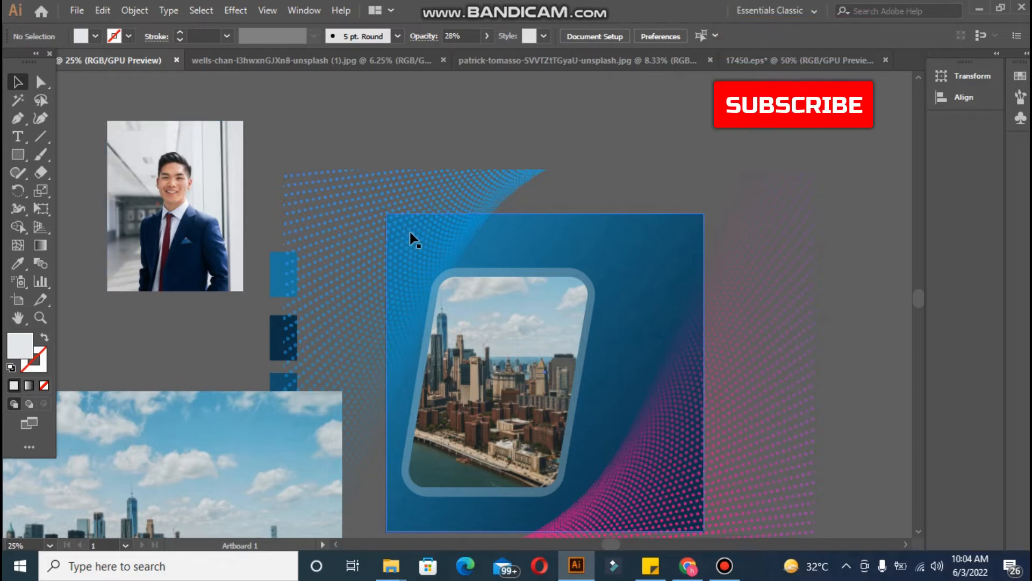
Bring the city photo and its translucent border to the front of the stacking order
left_click(477, 274)
right_click(476, 295)
mouse_move(553, 442)
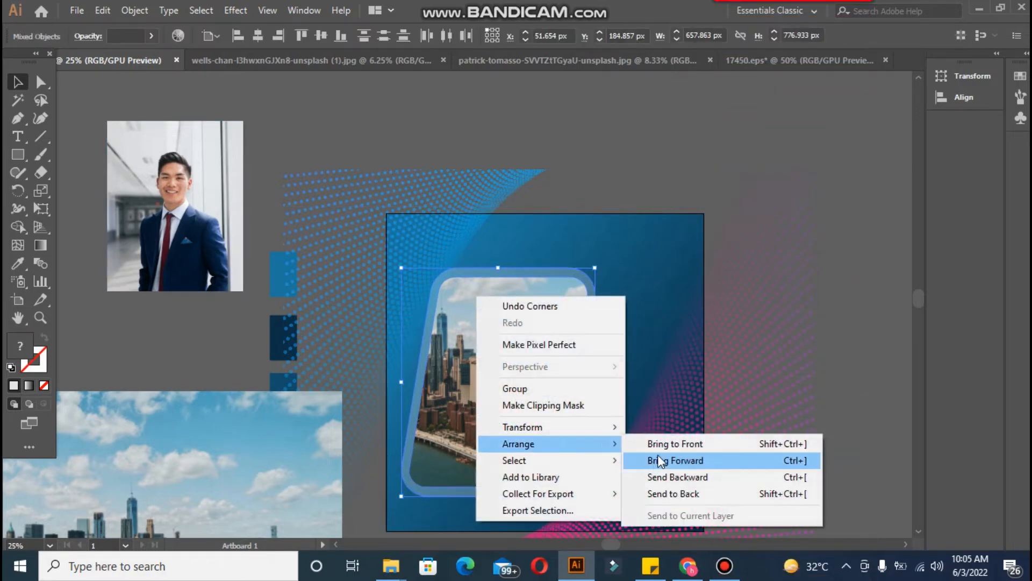
left_click(664, 445)
Enlarge the businessman portrait beside the artboard to nearly twice its size
left_click(362, 206)
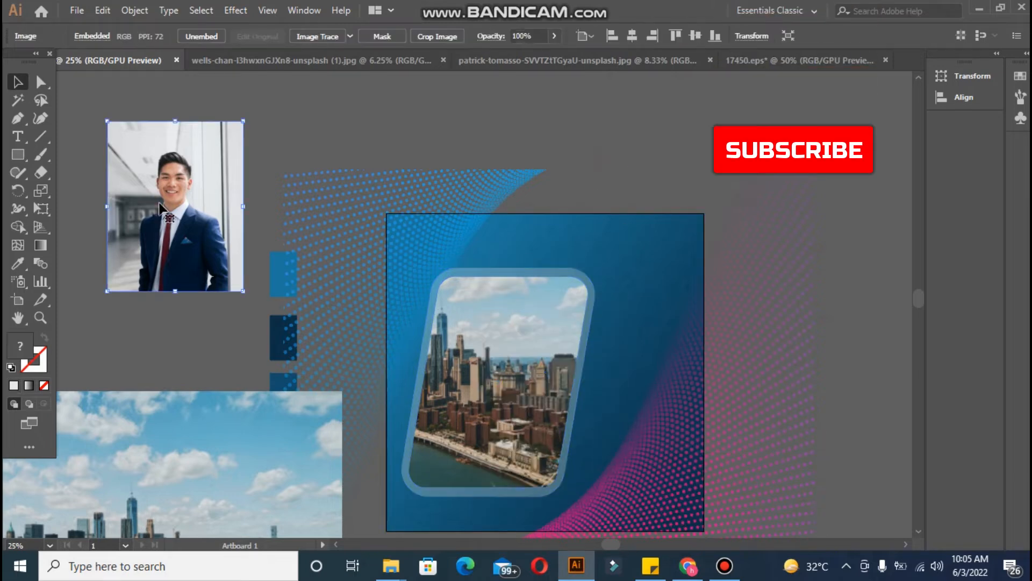
left_click_drag(350, 425, 353, 428)
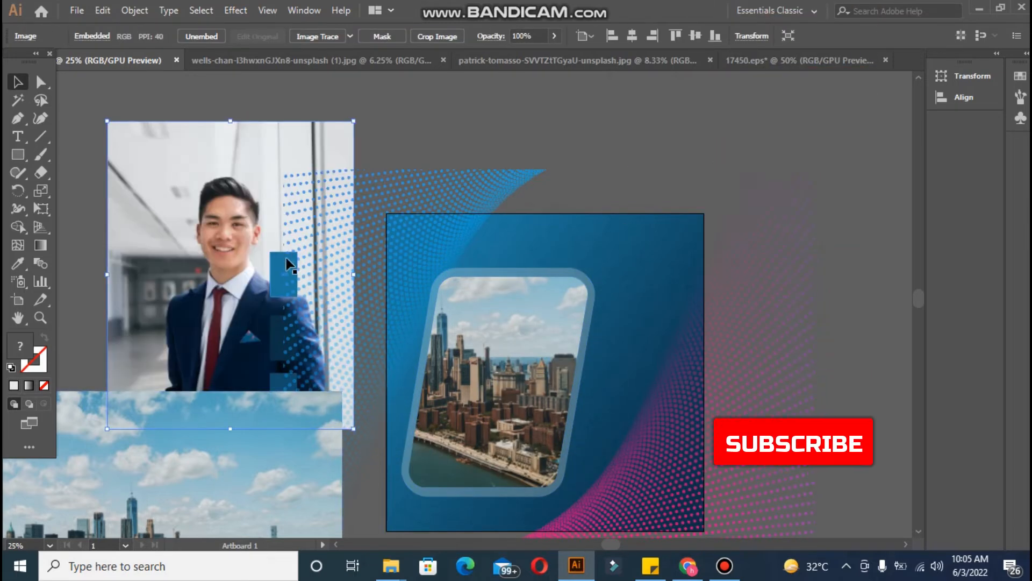
In the separate businessman portrait document, start a Pen outline at the photo's lower edge and trace up the outside of the left-hand sleeve
left_click(383, 63)
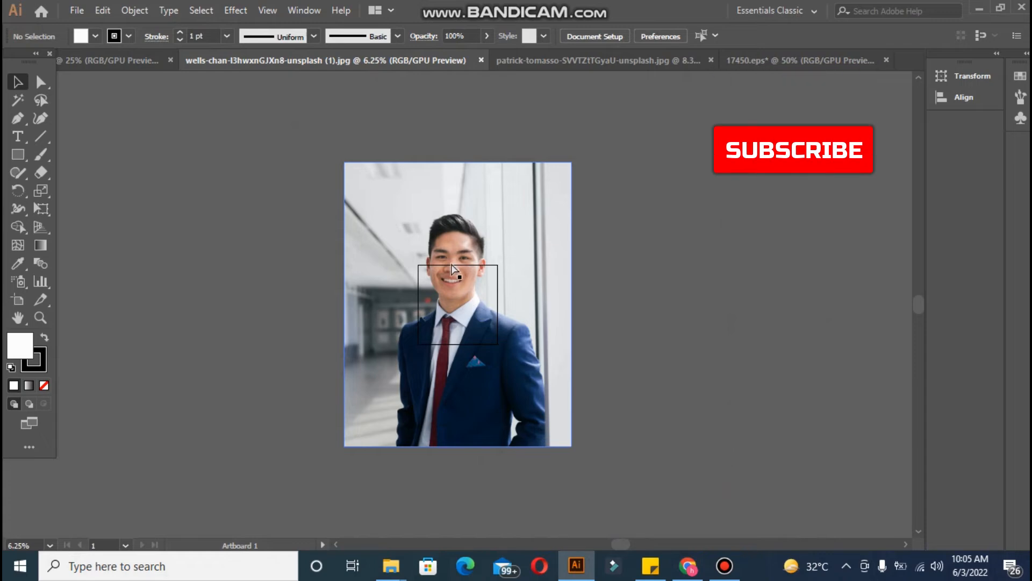
scroll(454, 269, "up", 3)
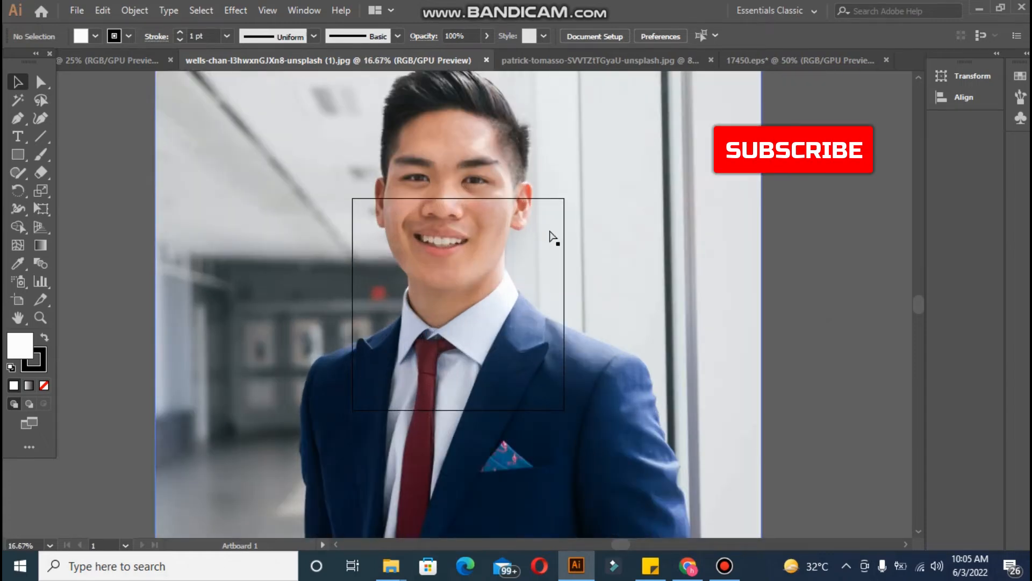
key("ctrl+minus")
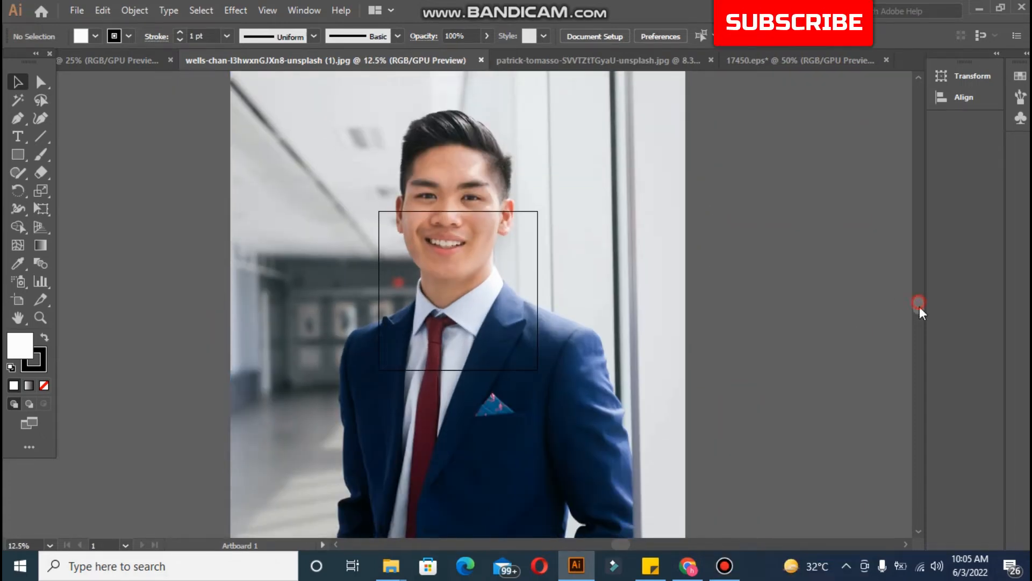
left_click_drag(919, 305, 918, 318)
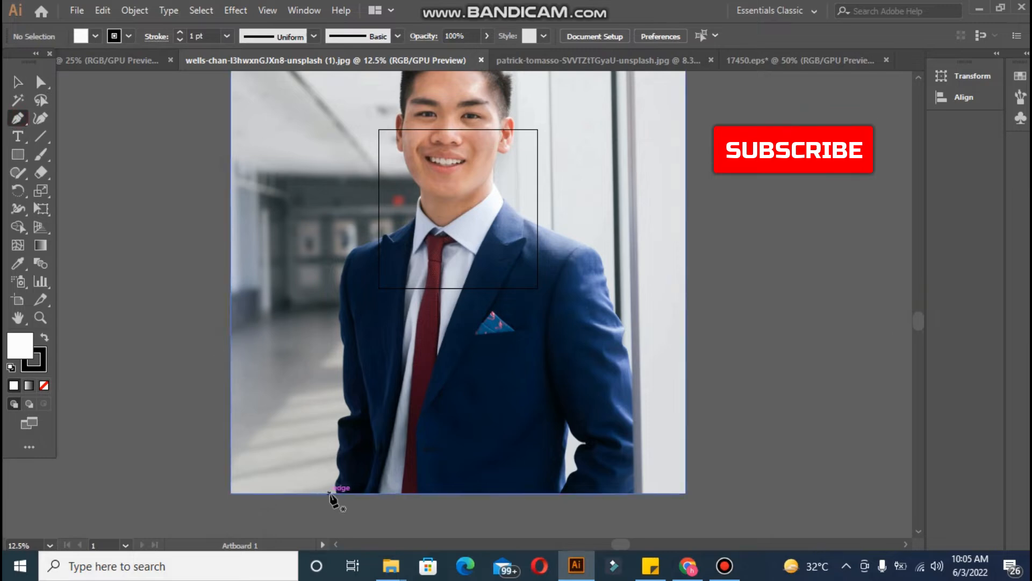
left_click_drag(341, 473, 340, 451)
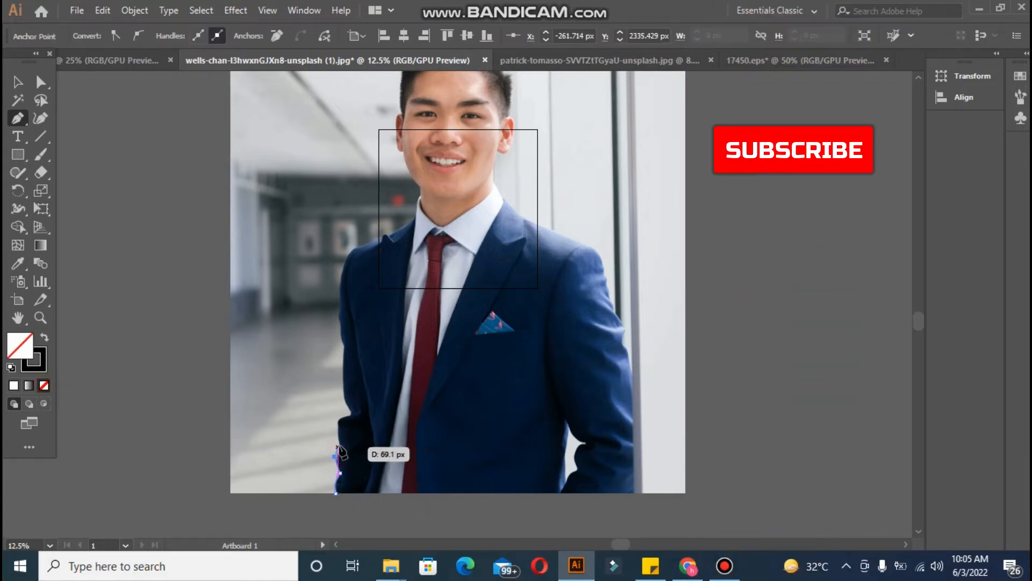
left_click(352, 415)
left_click(343, 393)
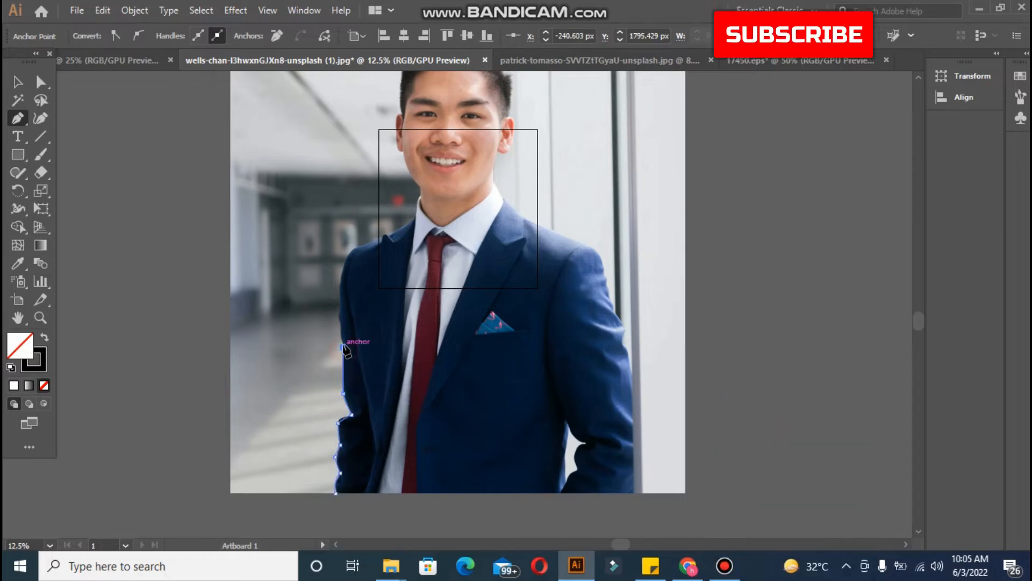
left_click(339, 339)
left_click(335, 313)
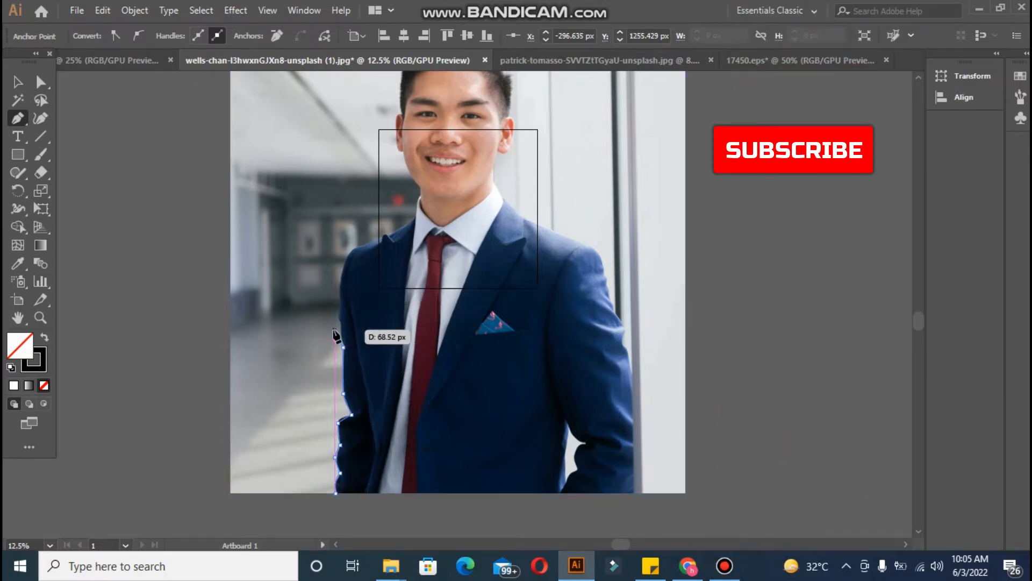
left_click(339, 299)
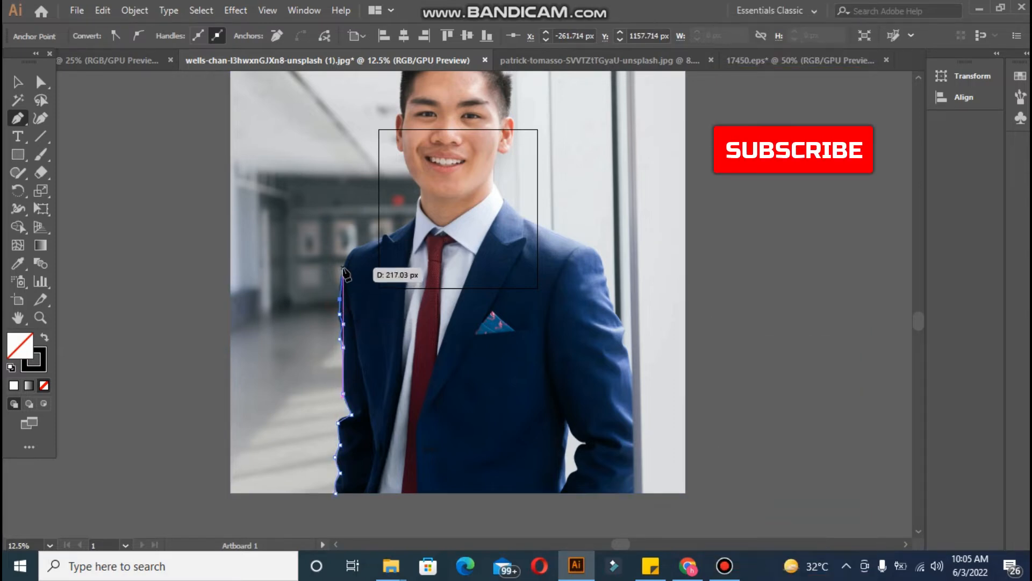
Continue the Pen outline over the left-hand shoulder, along the collar and neck, and past the ear to the temple
left_click_drag(365, 246, 369, 242)
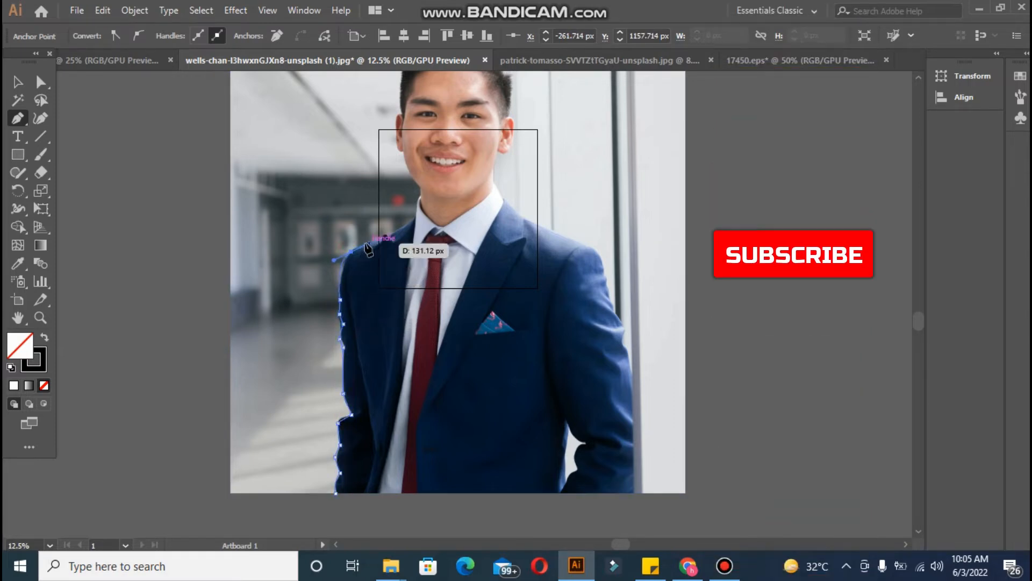
left_click(352, 252)
left_click(385, 237)
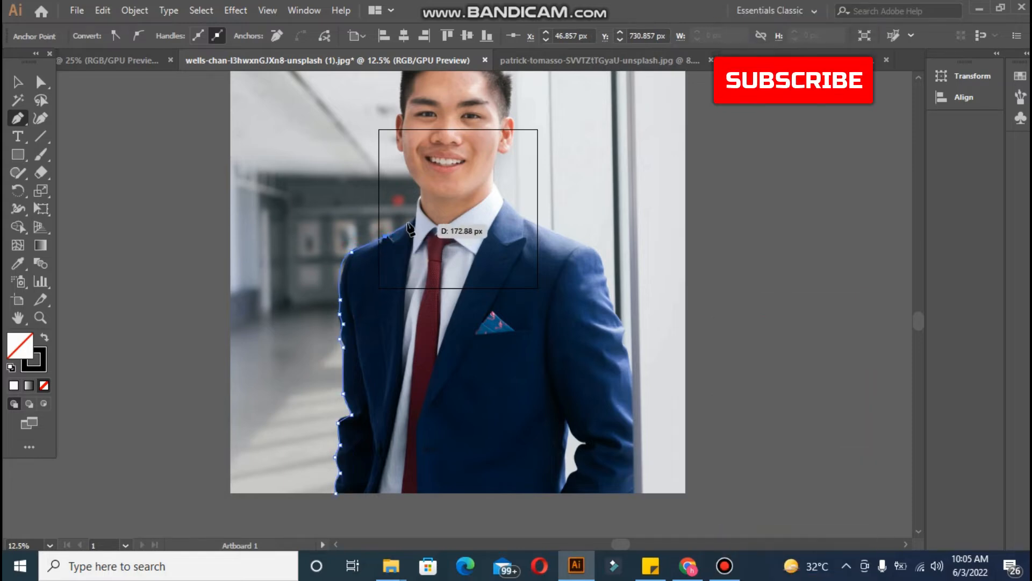
left_click(420, 184)
left_click_drag(400, 150, 1013, 280)
key("ctrl+z")
key("ctrl+z")
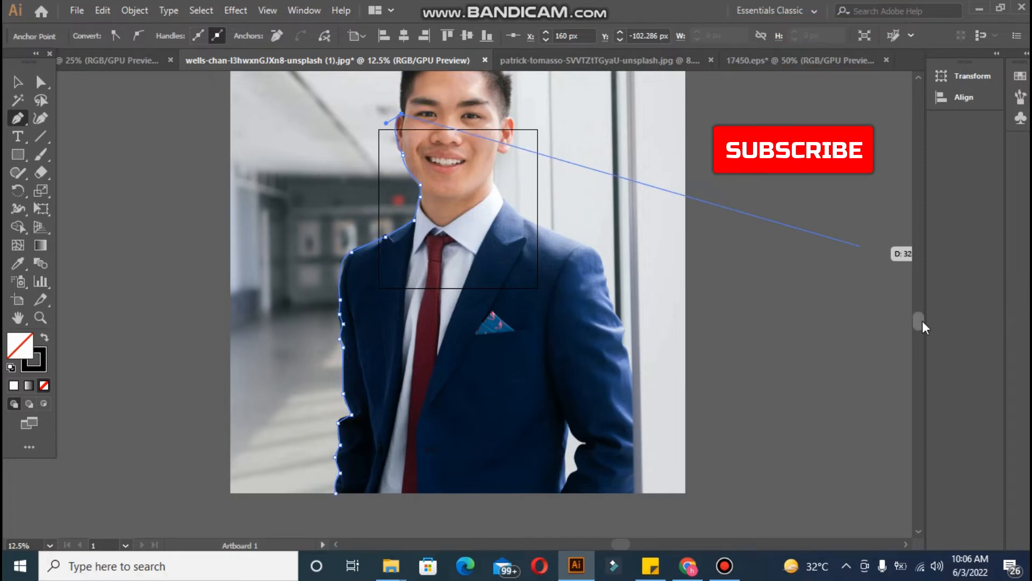
Trace the outline over the top of the man's hair and down around the right-hand ear to its lobe
left_click_drag(922, 328, 918, 298)
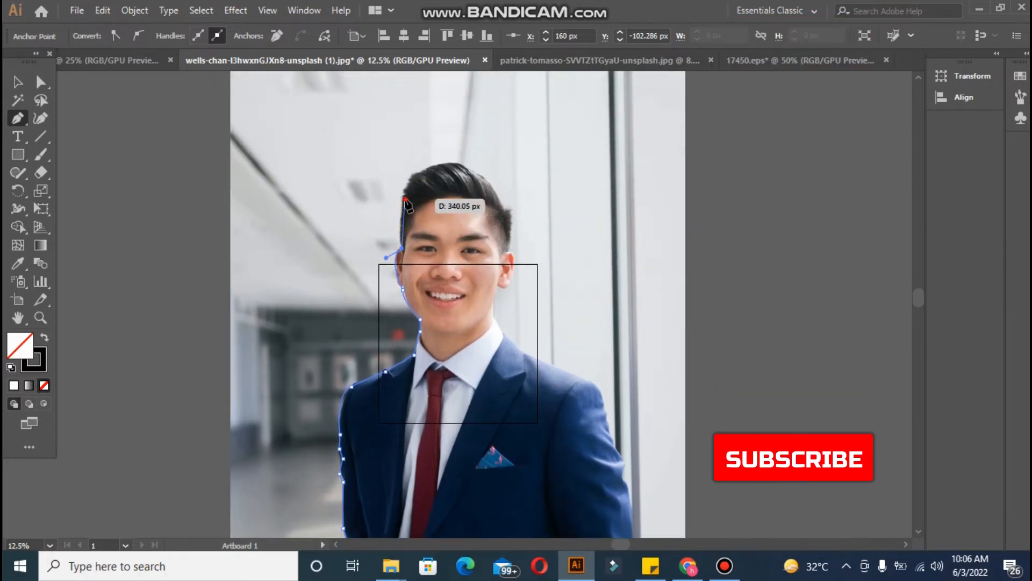
left_click_drag(405, 199, 484, 156)
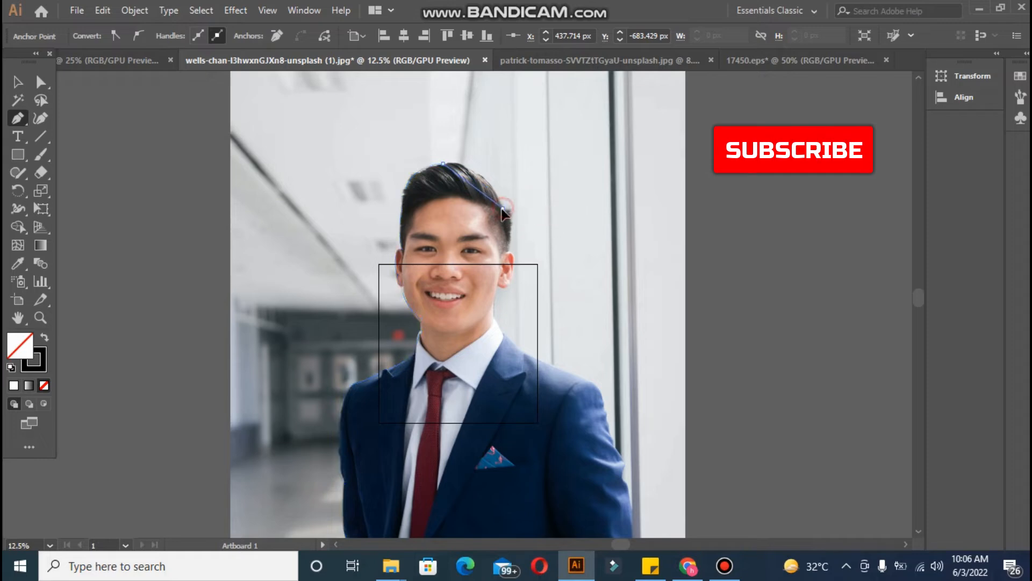
left_click_drag(511, 231, 516, 254)
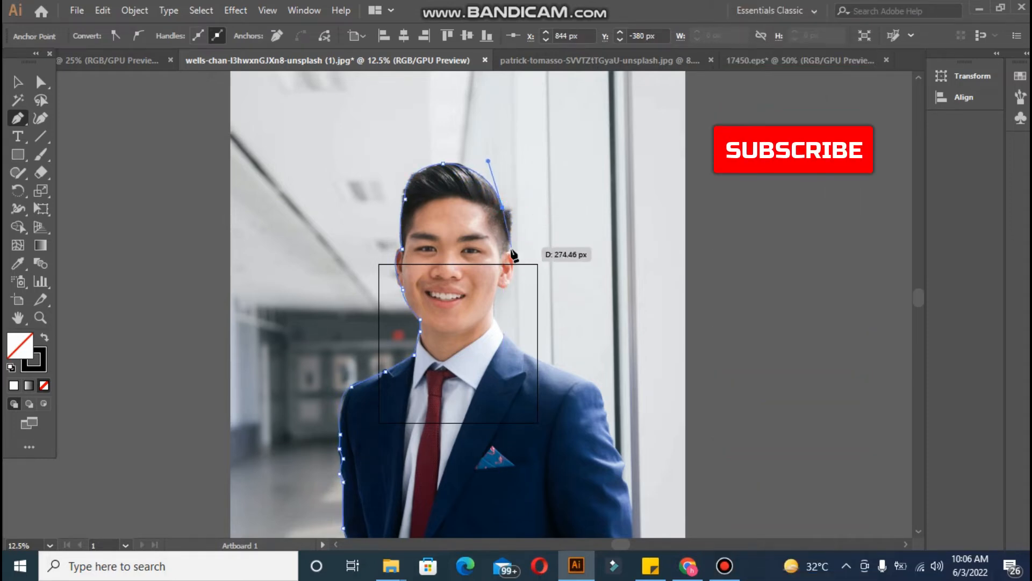
mouse_move(493, 275)
left_mouse_down()
mouse_move(500, 306)
mouse_move(510, 263)
mouse_move(503, 293)
mouse_move(442, 231)
mouse_move(516, 277)
mouse_move(499, 293)
left_mouse_up()
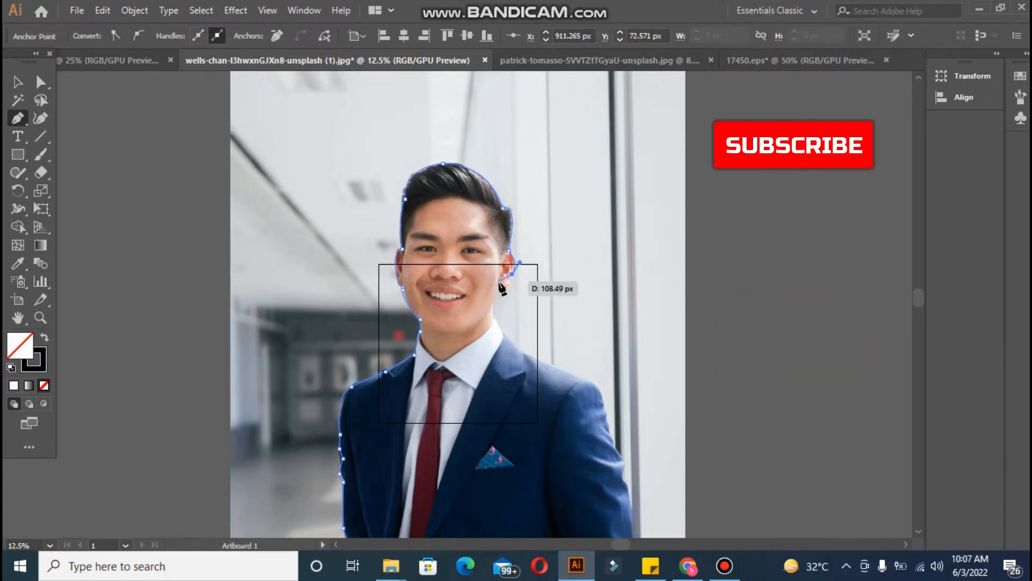
left_click_drag(487, 277, 486, 278)
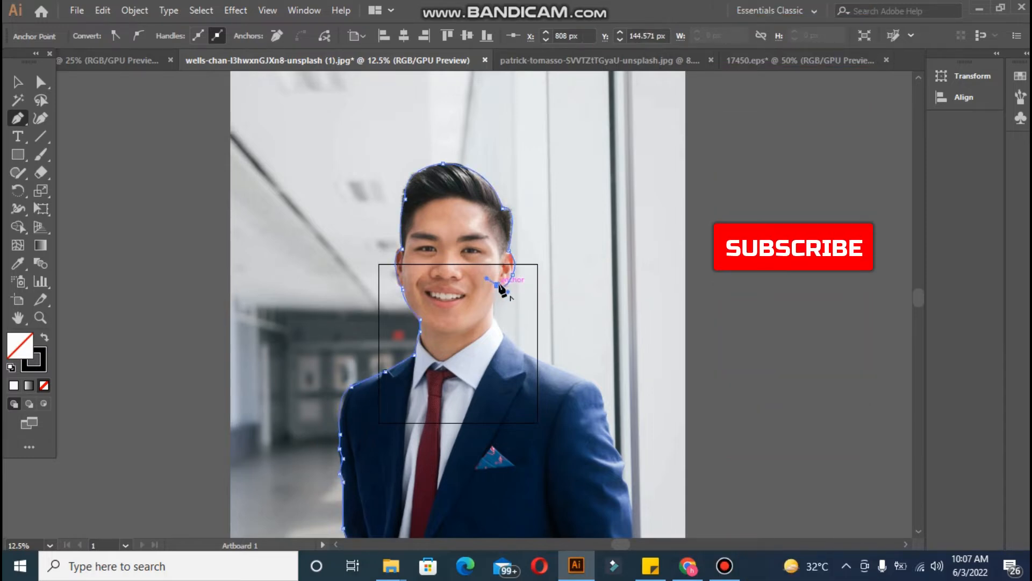
left_click(497, 285)
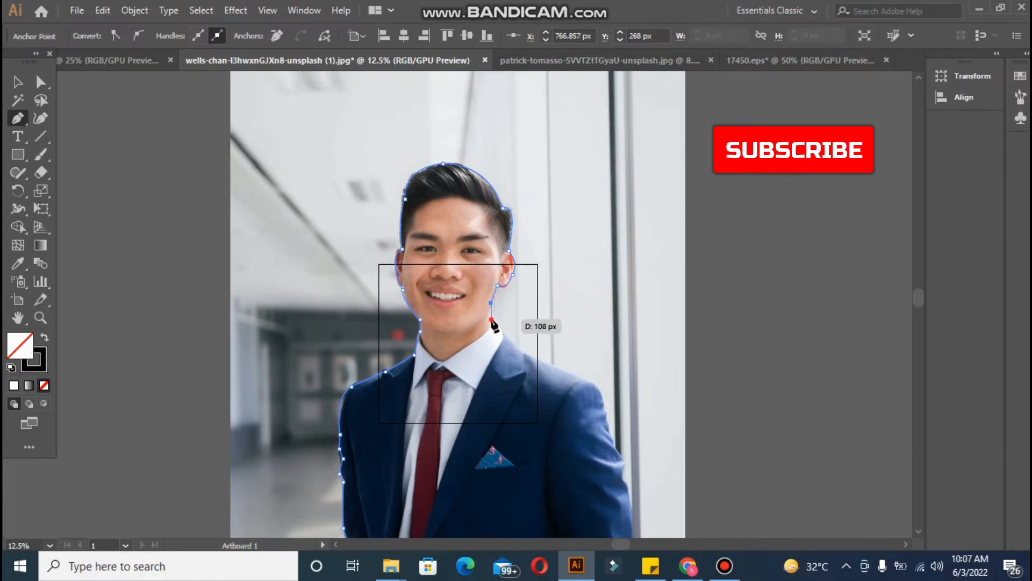
Extend the outline down the right-hand side of the neck and collar and across the shoulder
left_click(495, 314)
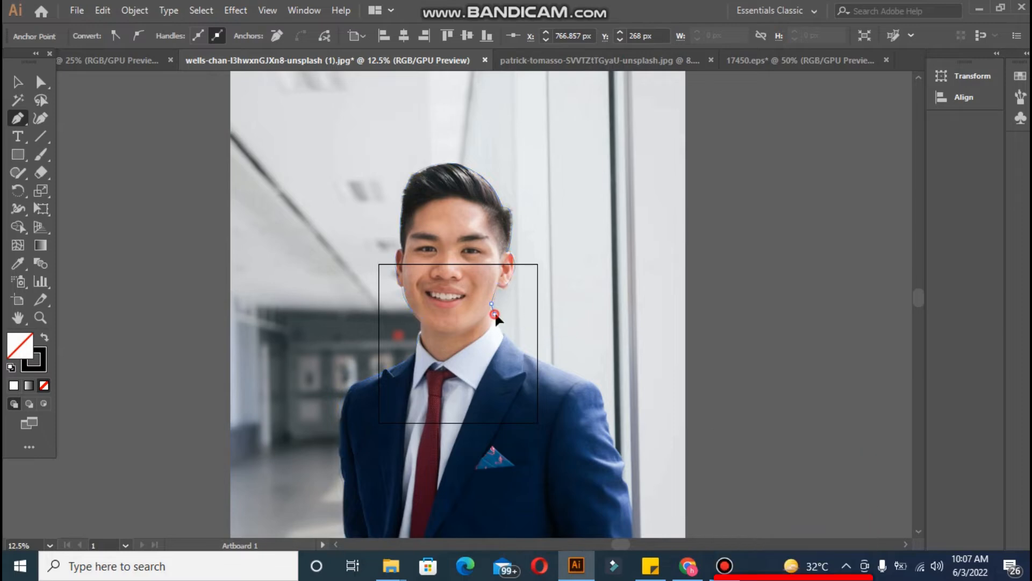
left_click(503, 333)
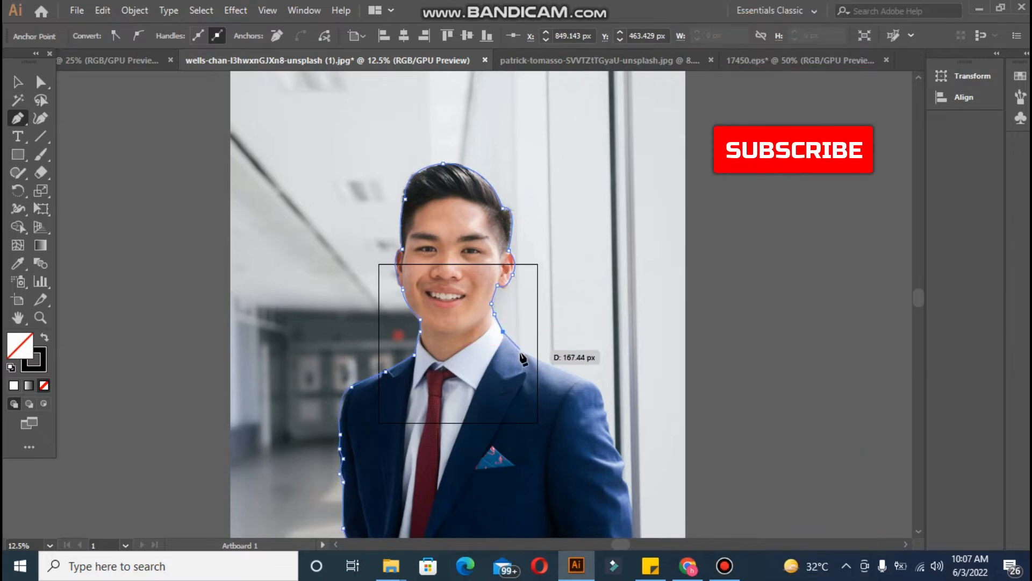
left_click(589, 380)
left_click(607, 396)
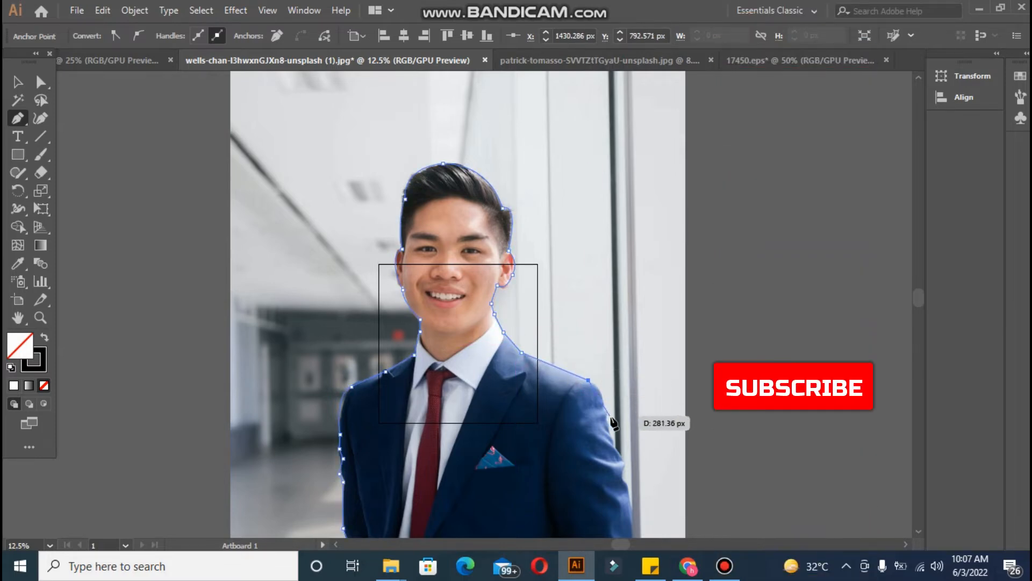
Trace the outside of the right-hand sleeve down to the lower edge of the photo
left_click(608, 423)
left_click(608, 449)
left_click(612, 461)
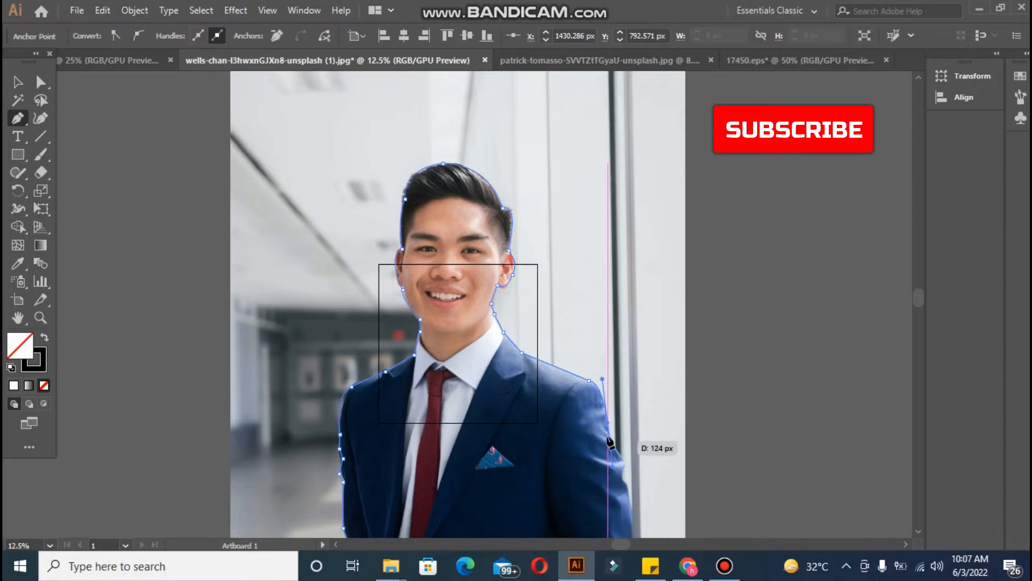
left_click(621, 478)
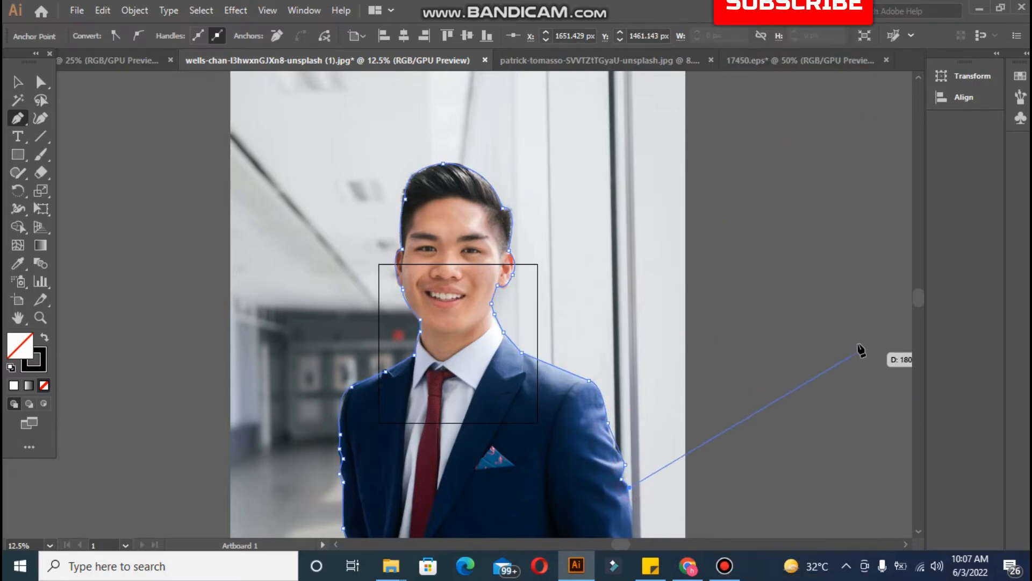
left_click_drag(918, 296, 919, 333)
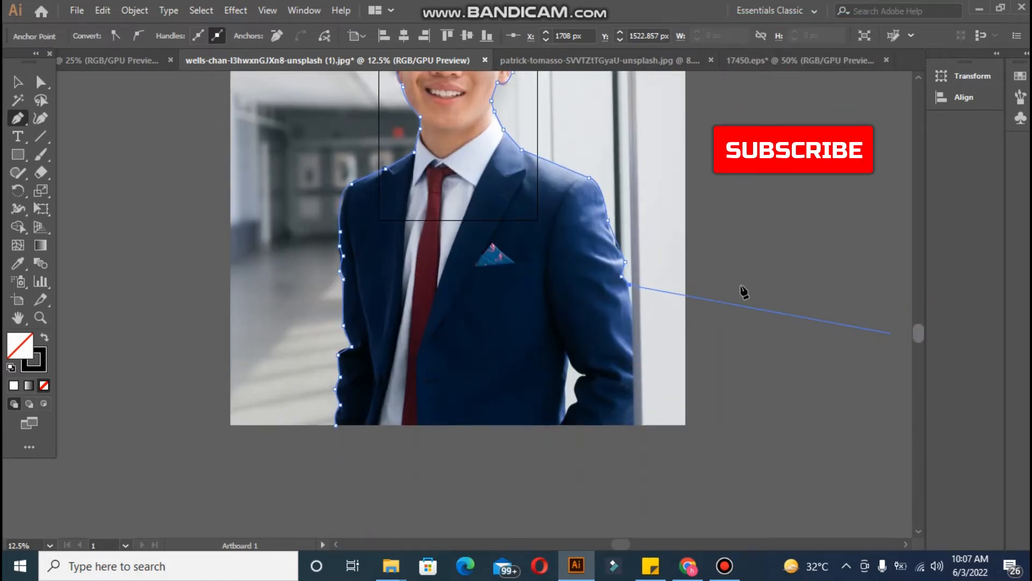
left_click(636, 366)
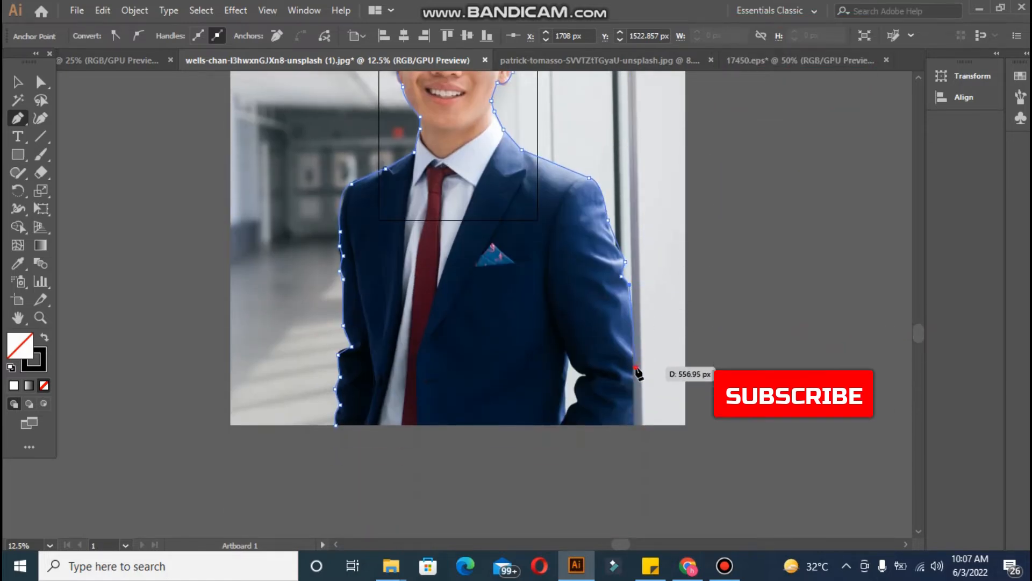
left_click(634, 426)
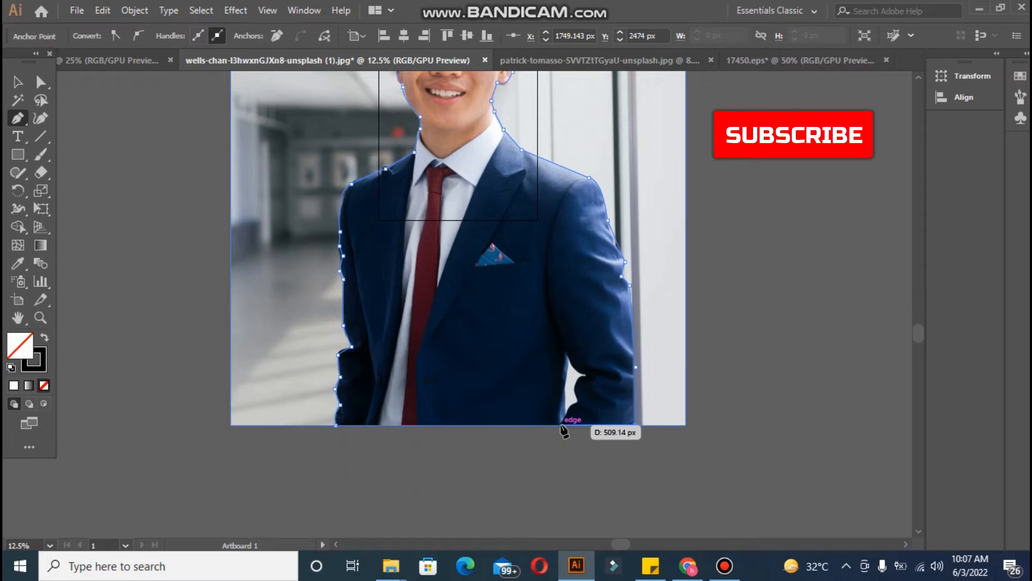
Trace the Pen outline around the gap between the right-hand sleeve and the jacket, and close the path along the photo's lower edge
left_click(580, 400)
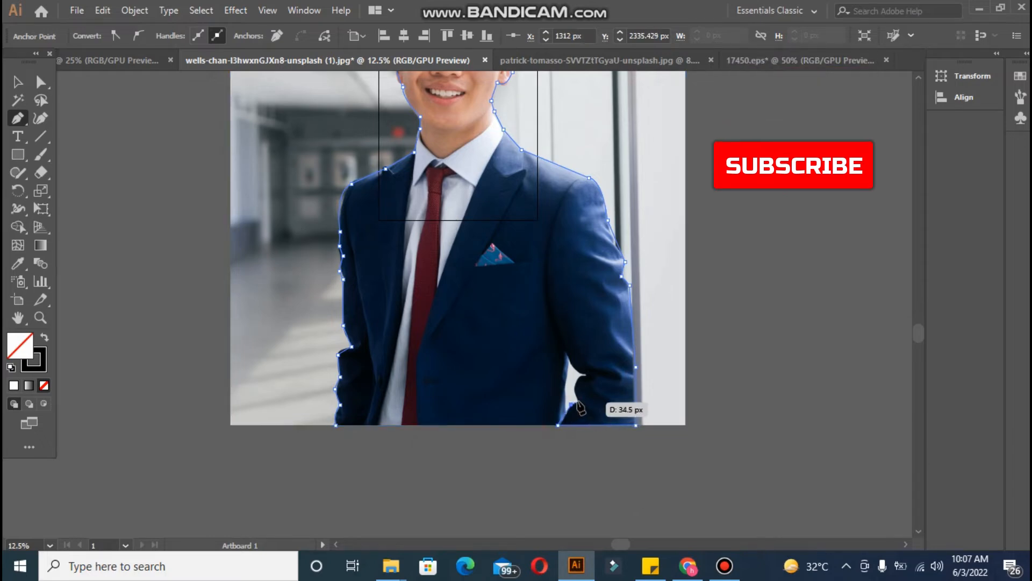
left_click(586, 375)
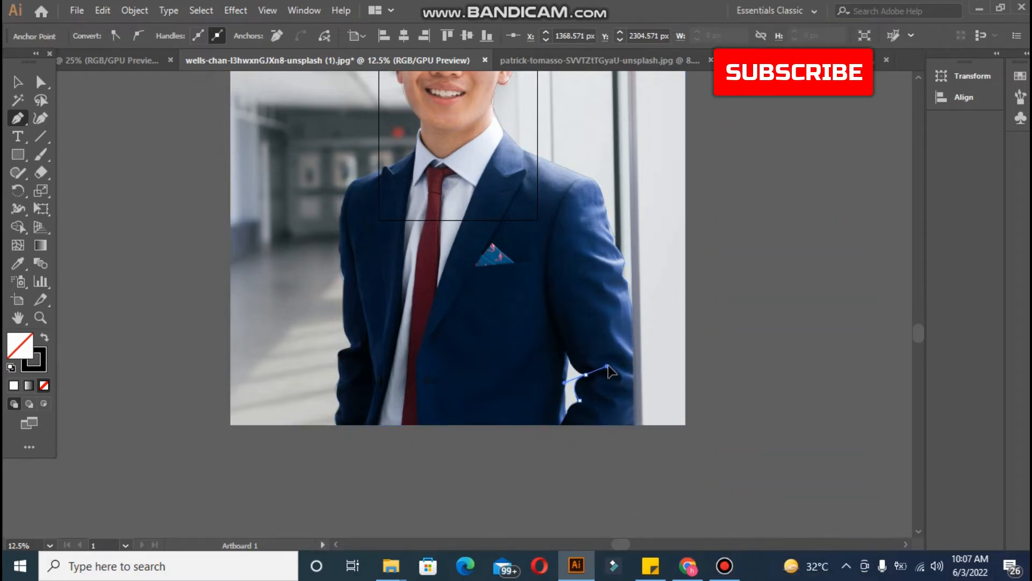
left_click(586, 376)
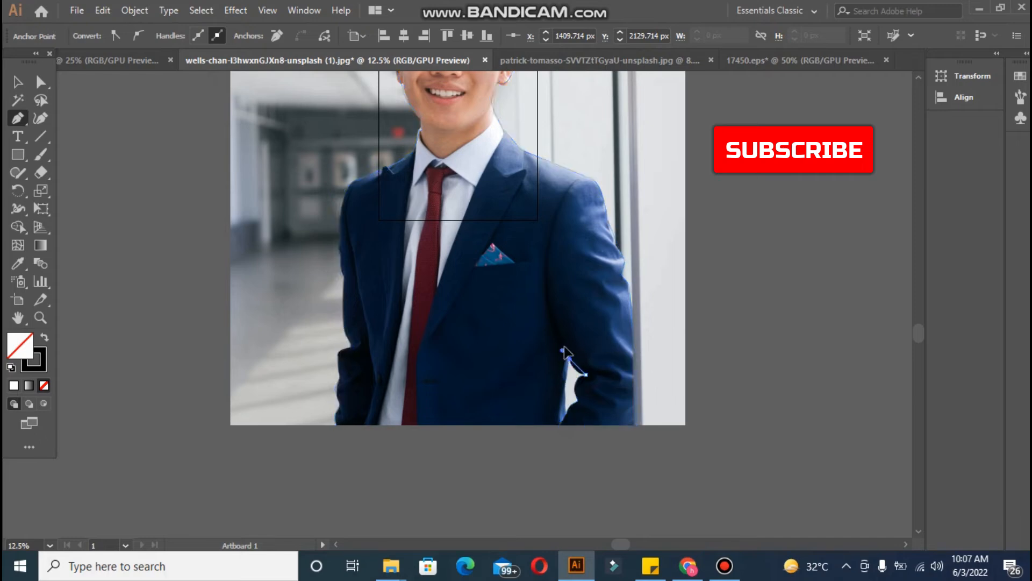
left_click_drag(566, 355, 554, 422)
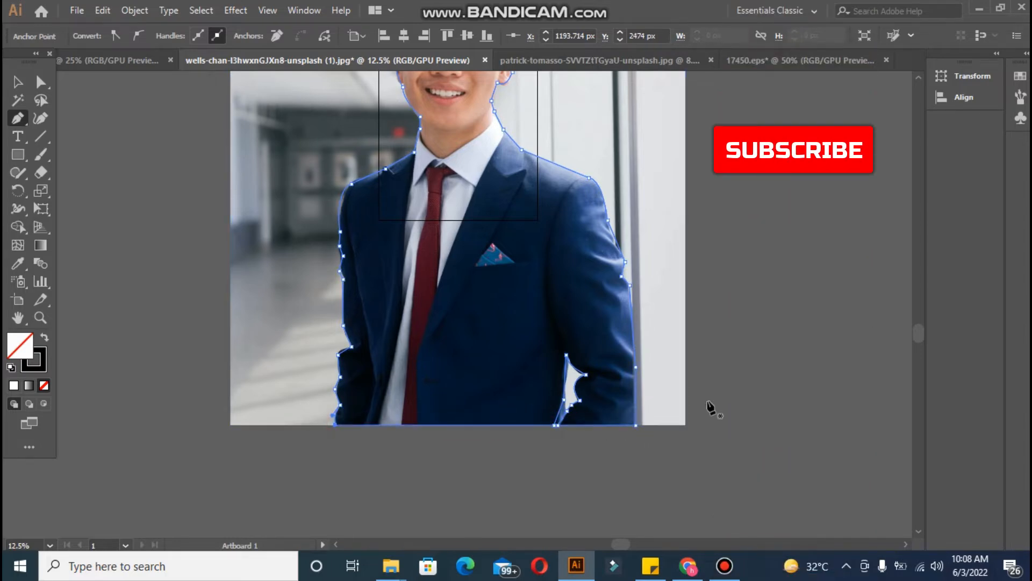
Select the portrait photo together with the traced outline and make a clipping mask from them
left_click(18, 82)
left_click_drag(237, 175, 348, 221)
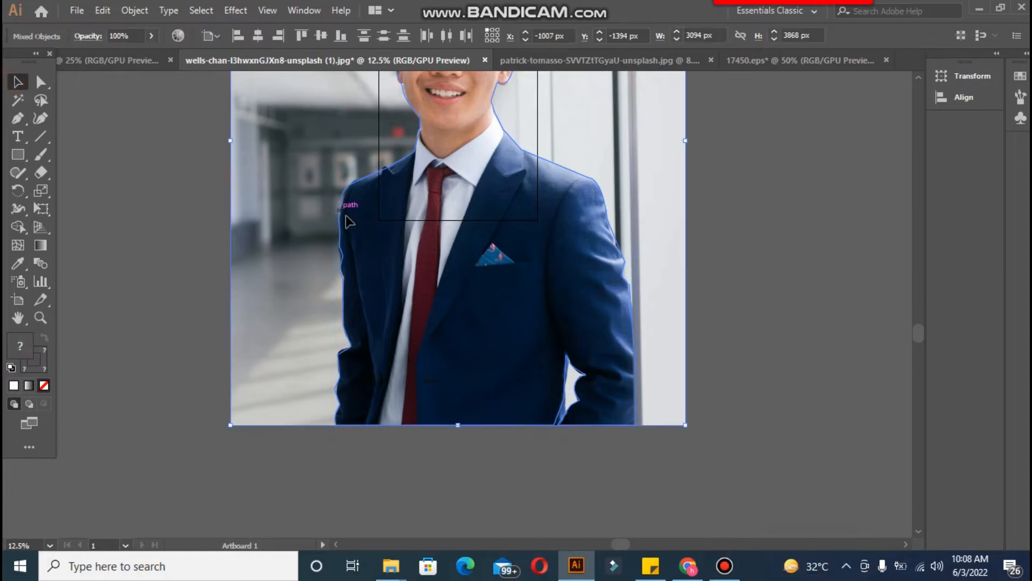
right_click(349, 220)
left_click(350, 328)
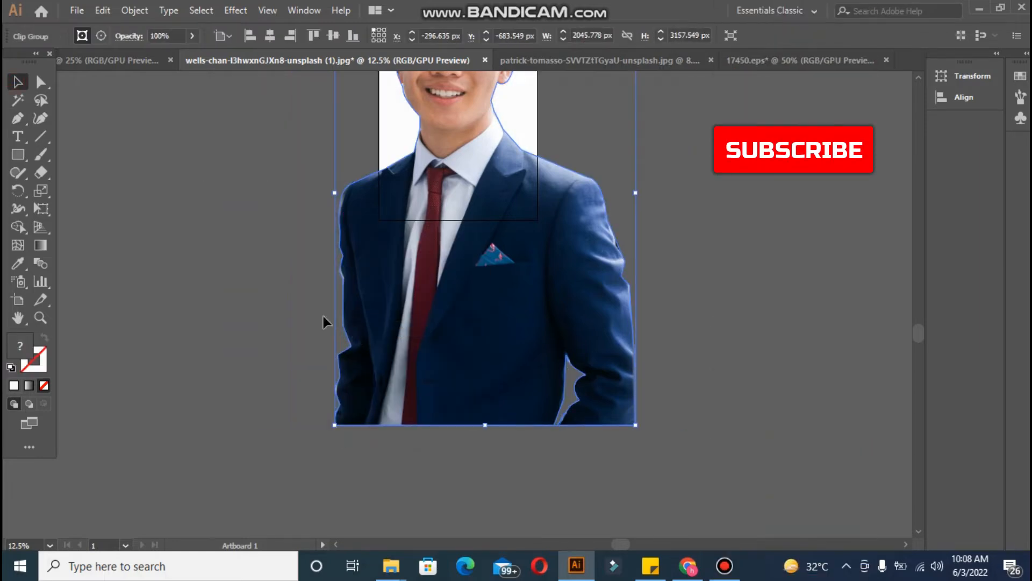
Select the clipped businessman cut-out and copy it
left_click_drag(379, 200, 369, 272)
left_click_drag(326, 82, 466, 298)
key("ctrl+c")
Switch to the social media post document and delete the uncut portrait and the spare city photo beside the artboard
left_click(71, 63)
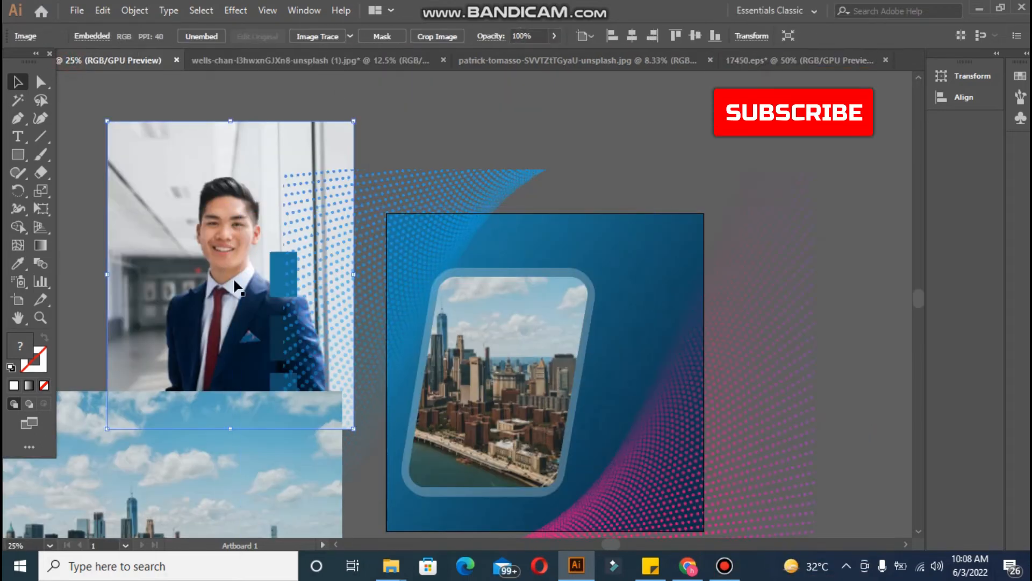
key("Delete")
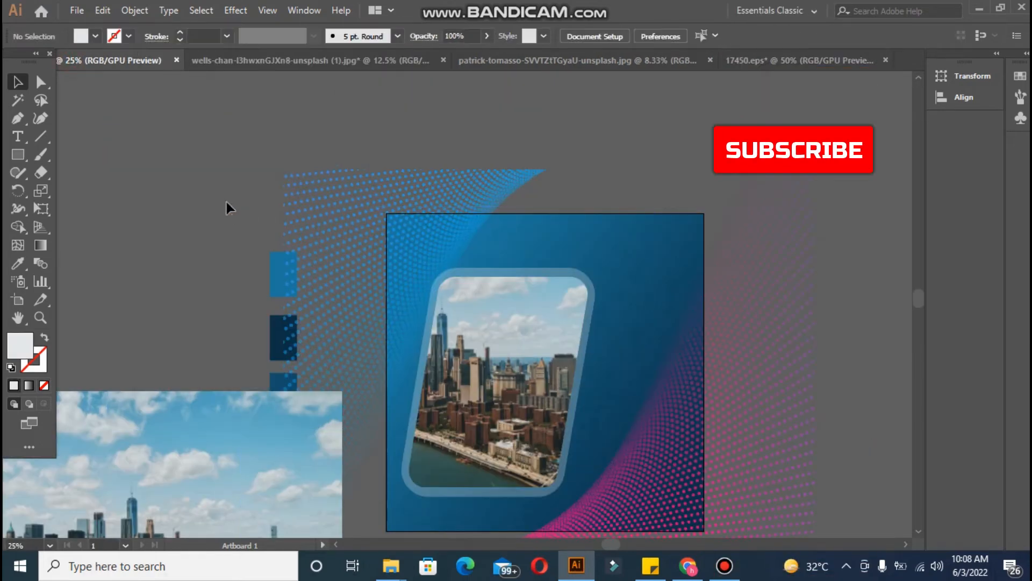
left_click(49, 487)
key("Delete")
Paste the businessman cut-out into the post and scale it down to about 554 × 855 px
key("ctrl+plus")
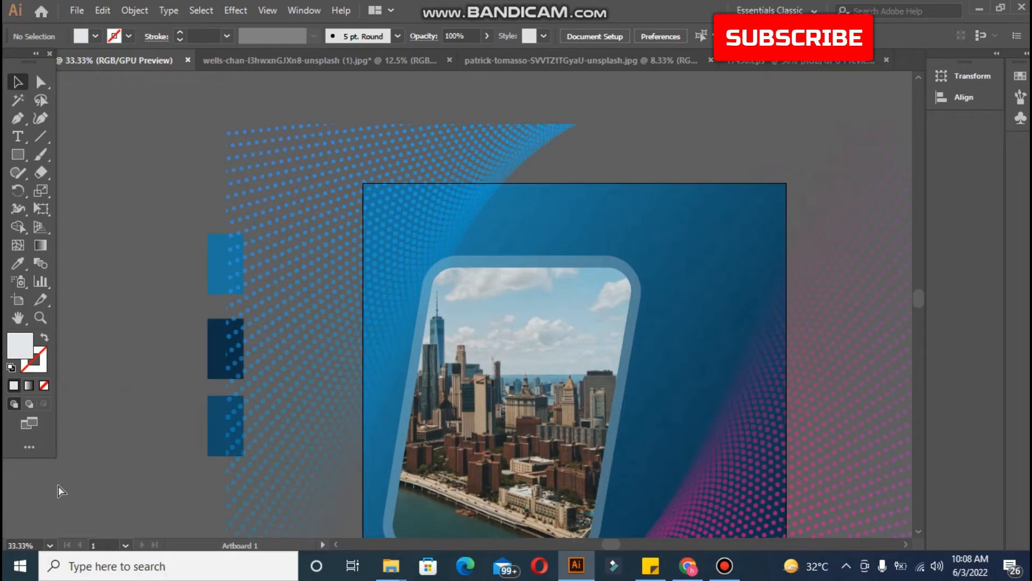
key("ctrl+v")
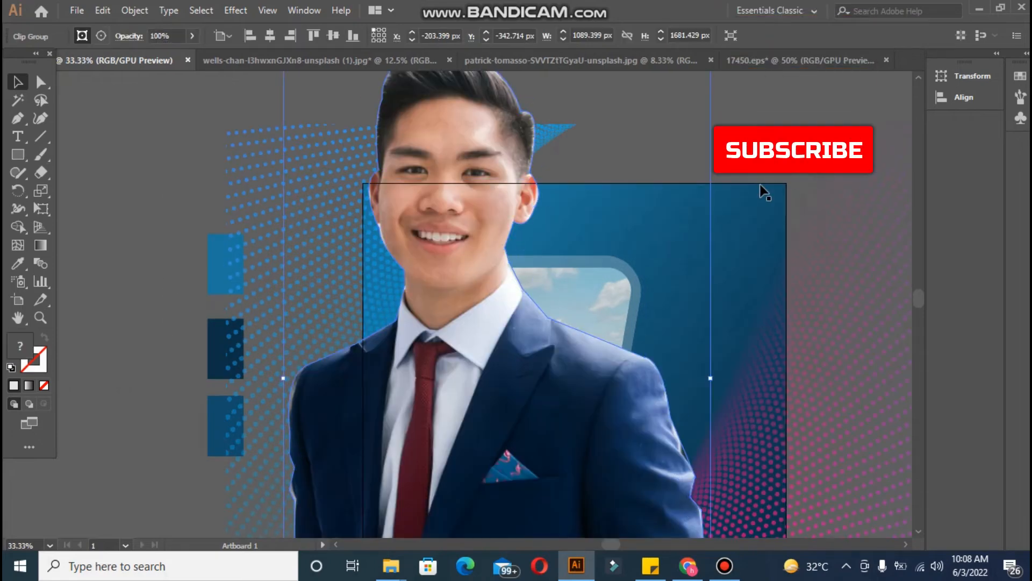
key("ctrl+minus")
key("ctrl+minus")
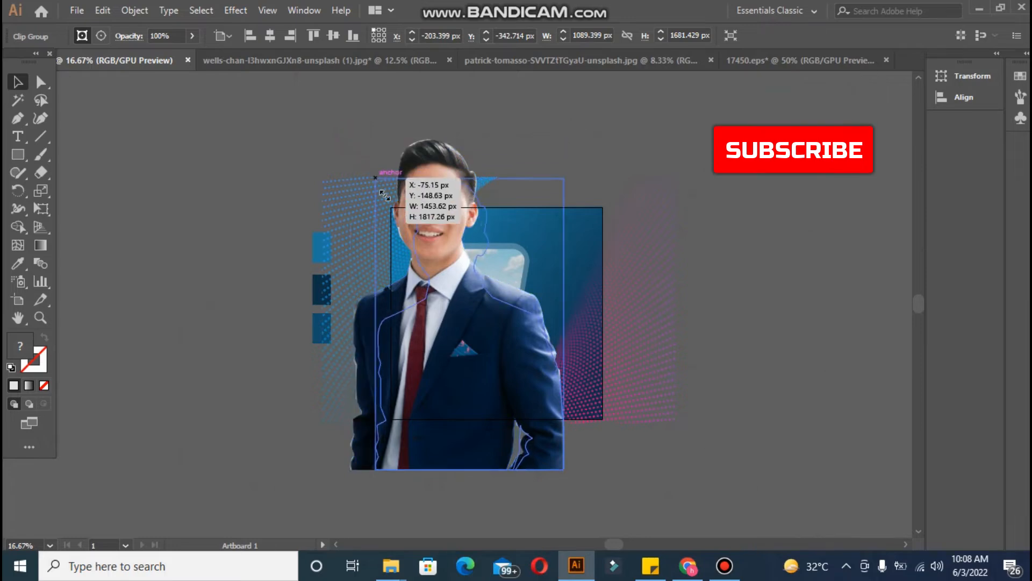
left_click_drag(427, 347, 456, 301)
Reflect the businessman cut-out across the vertical axis
right_click(493, 423)
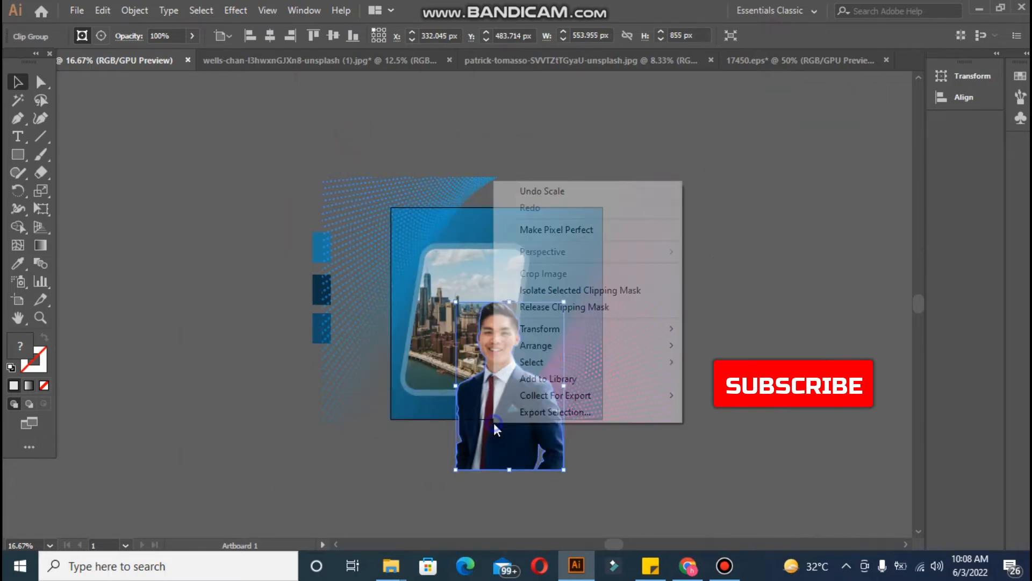
mouse_move(667, 329)
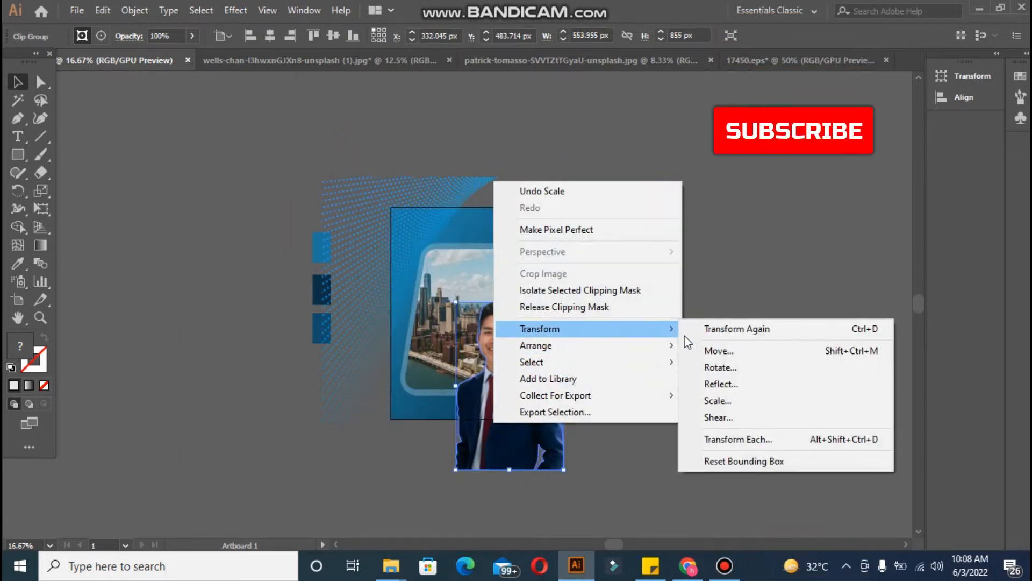
left_click(724, 381)
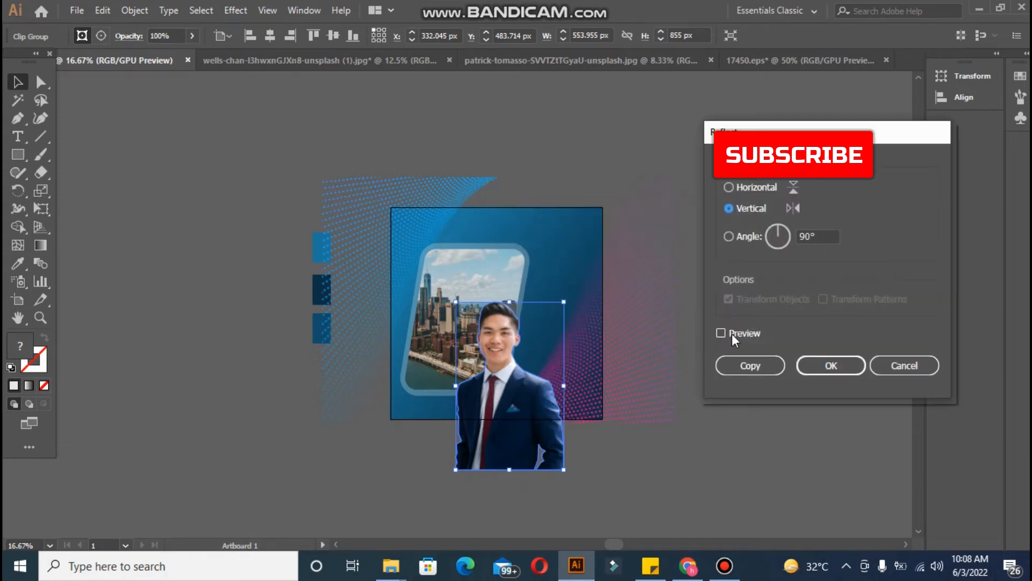
left_click(732, 334)
left_click(808, 365)
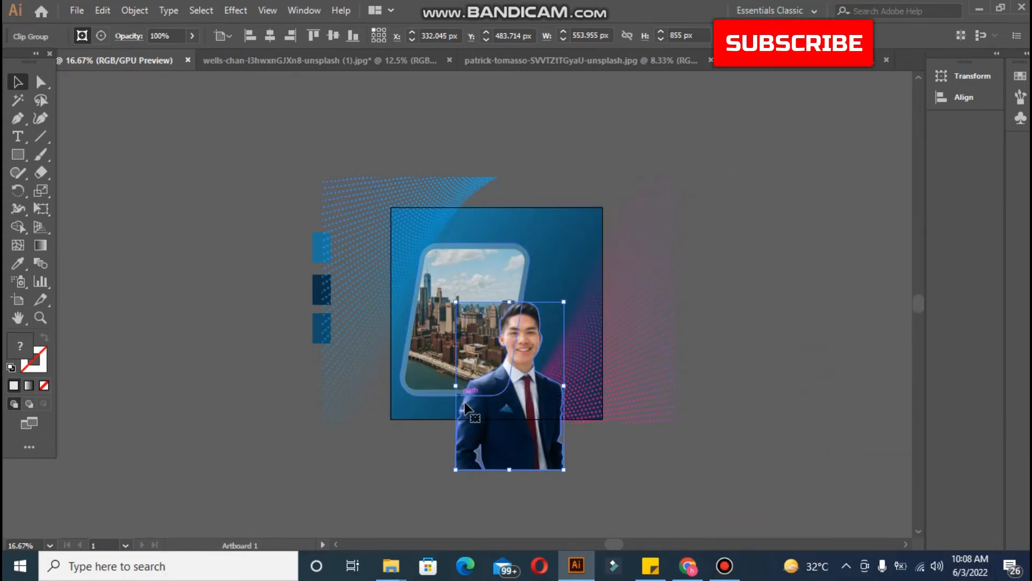
Move the reflected cut-out up and left so the man stands over the slanted city photo
left_click_drag(466, 404, 468, 389)
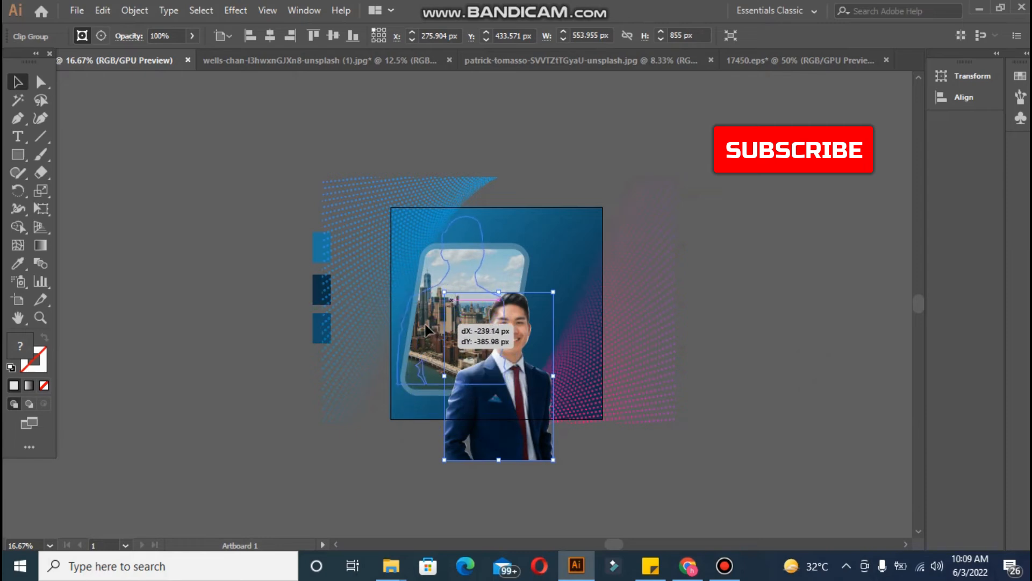
left_click_drag(421, 324, 424, 325)
left_click(156, 382)
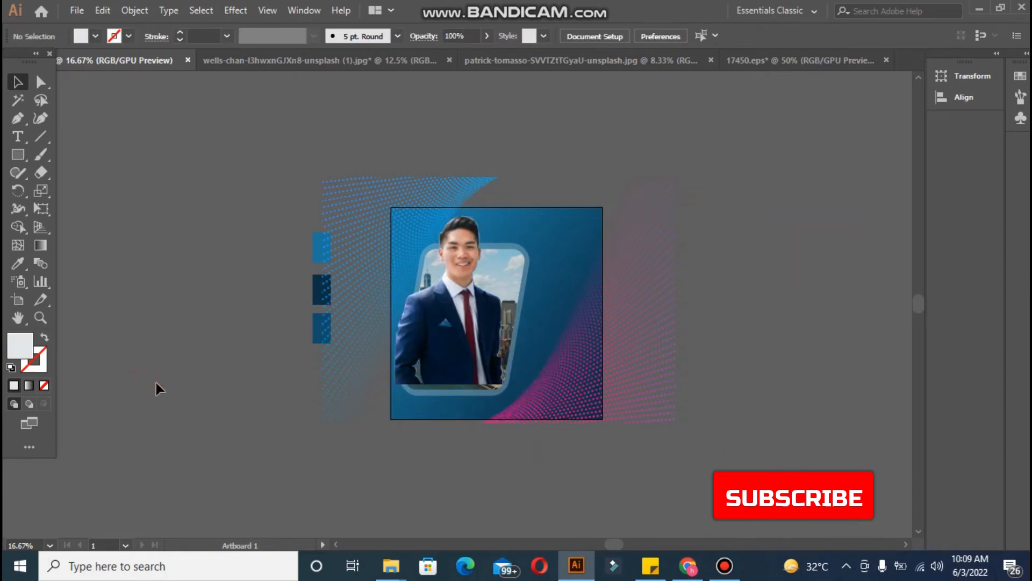
Resize the cut-out to about 508 × 784 px and place it at the left side of the city photo, near its lower edge
left_click_drag(394, 216, 395, 219)
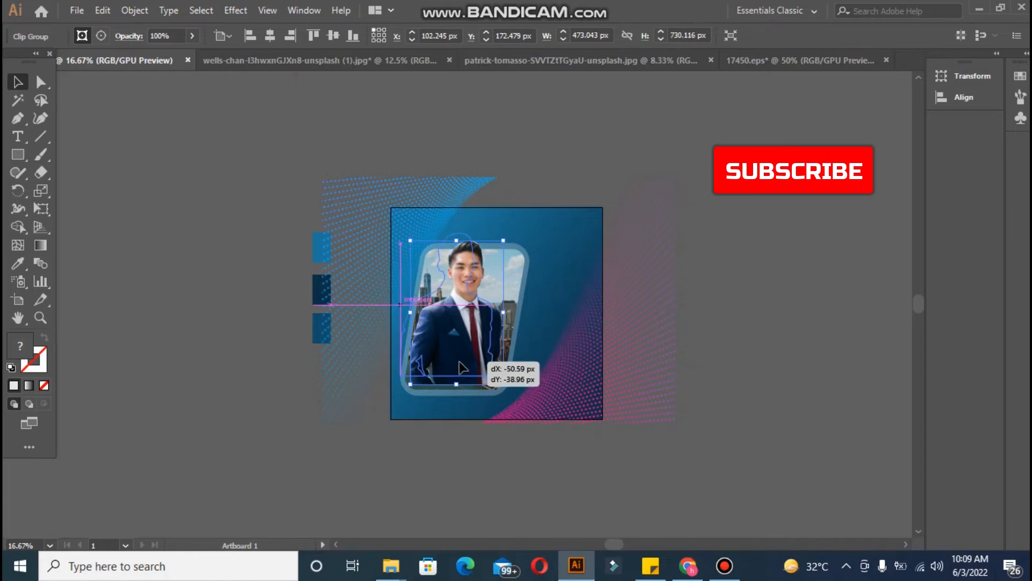
left_click_drag(462, 367, 439, 359)
left_click(224, 334)
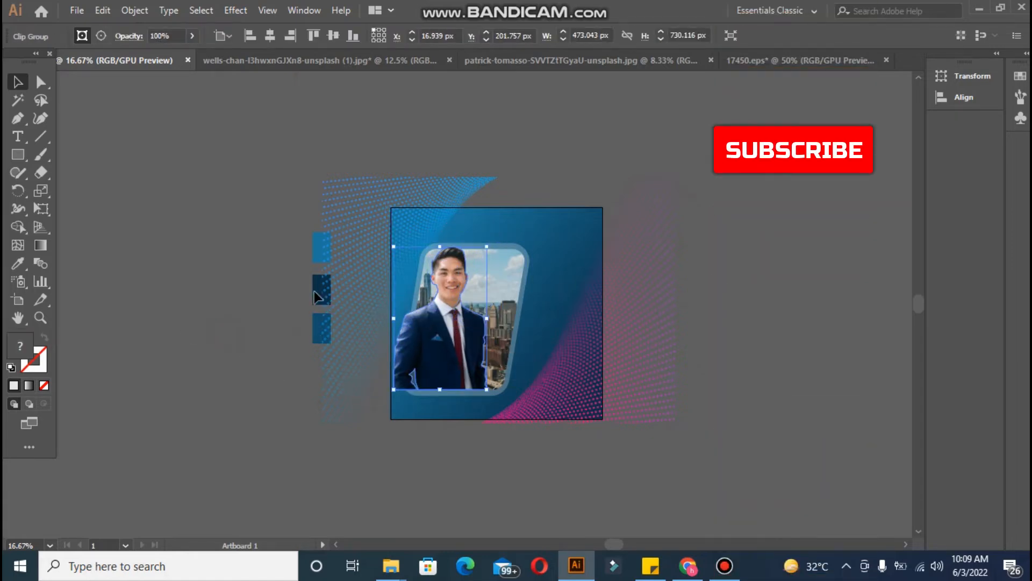
left_click_drag(487, 247, 494, 236)
left_click(682, 447)
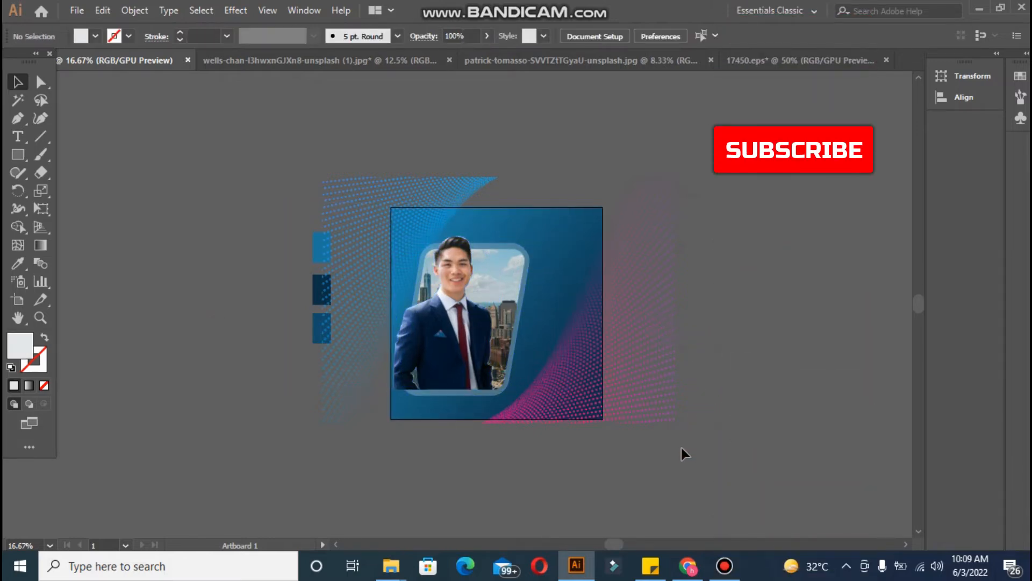
Try enlarging the businessman cut-out above the frame, and undo the enlargement
left_click(442, 326)
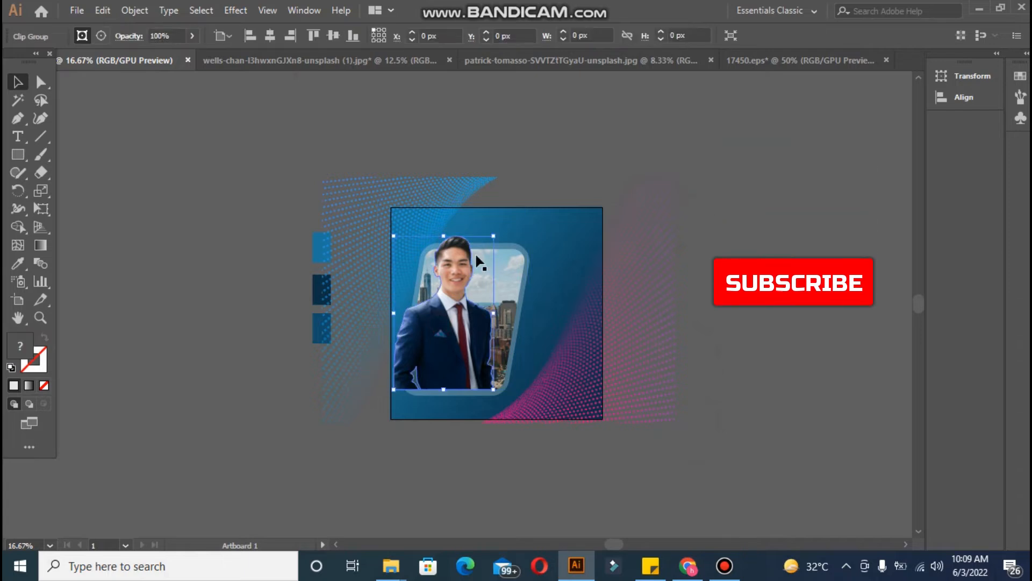
left_click_drag(493, 235, 504, 221)
left_click(136, 335)
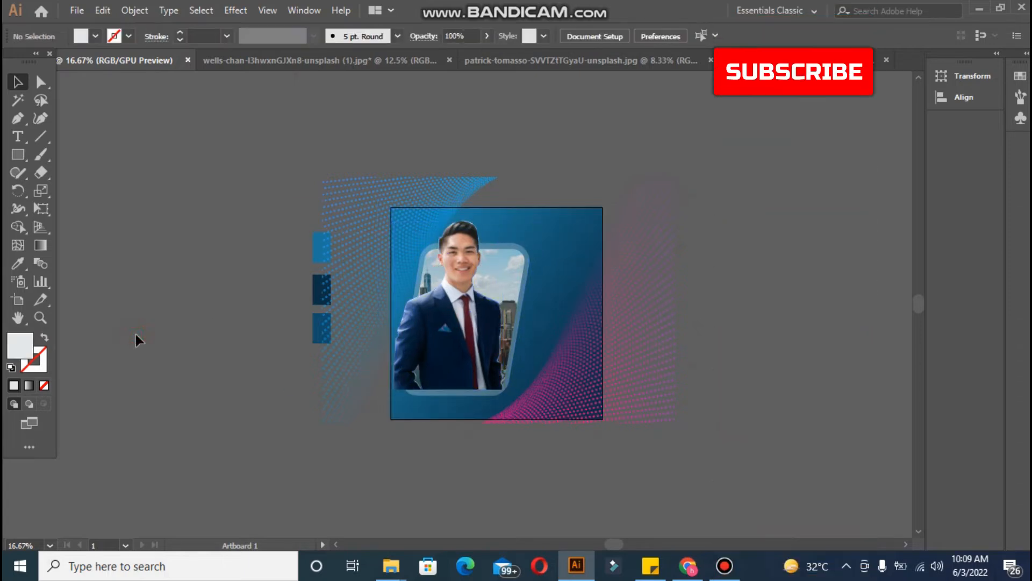
left_click(450, 354)
key("ctrl+z")
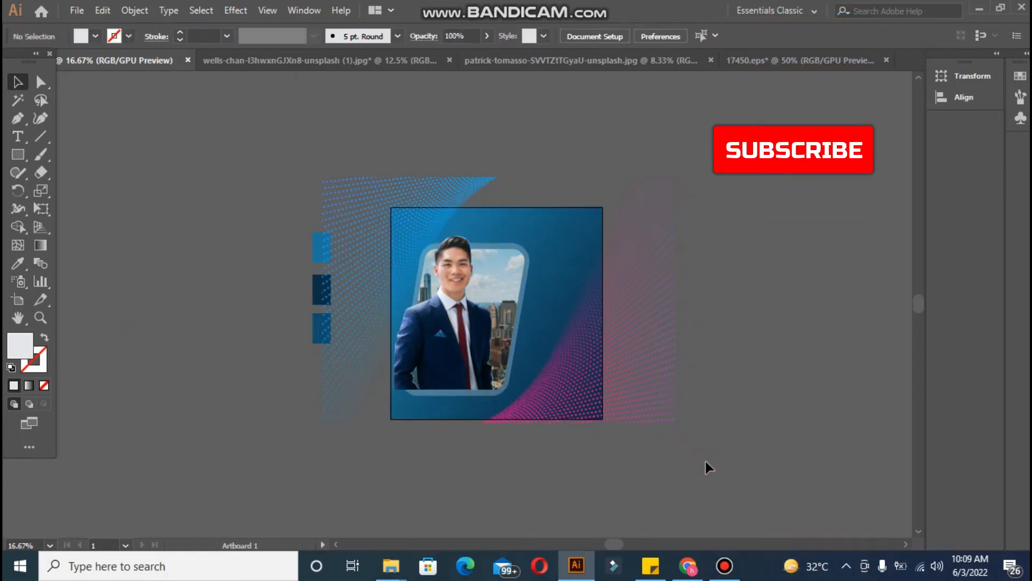
Nudge the businessman cut-out to the right, to an X position of about 42 px
left_click(400, 379)
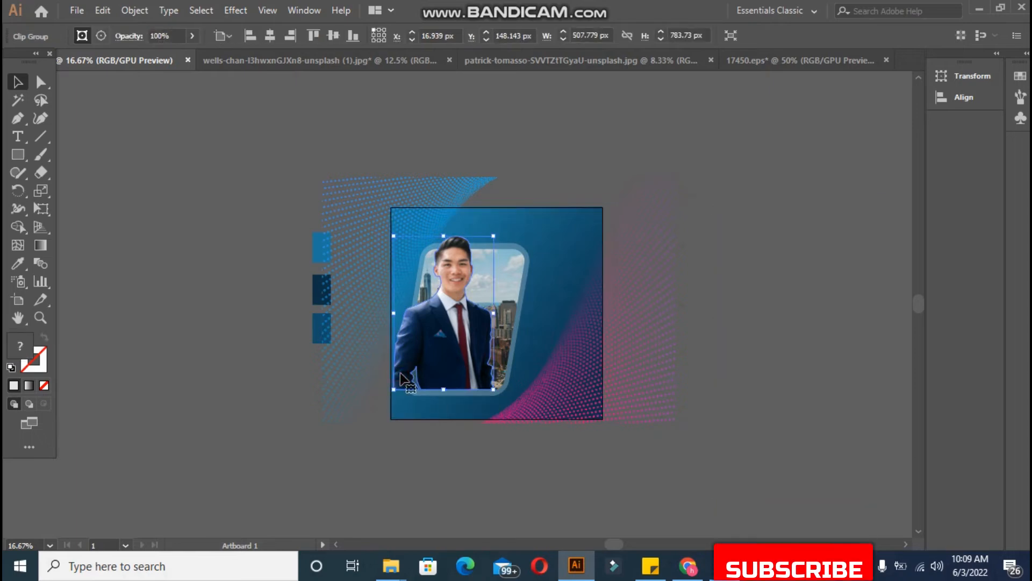
key("Right")
key("Right")
key("Right")
key("Right")
key("Right")
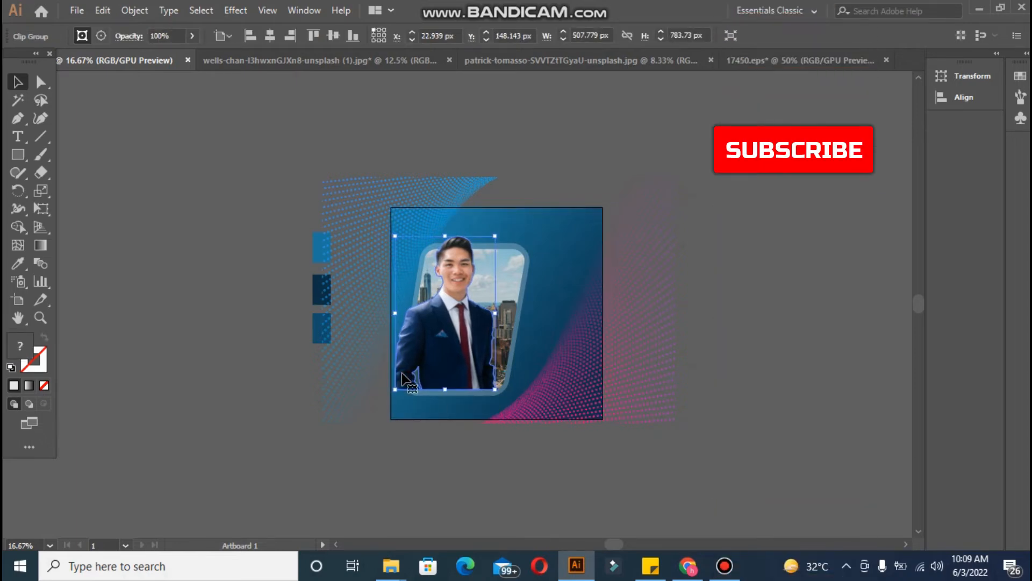
key("Right")
key("Right")
key("Right")
key("Right")
key("Right")
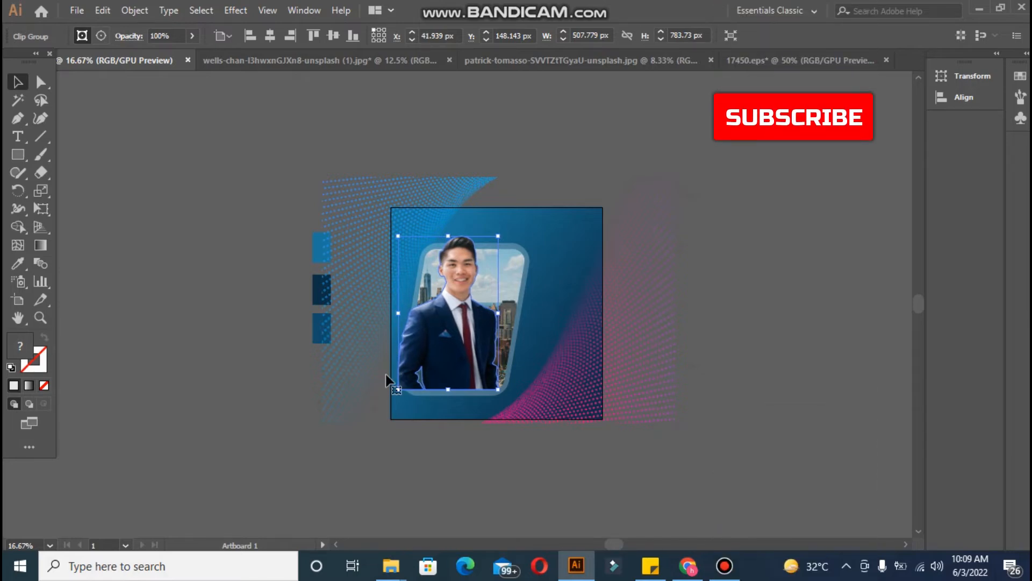
left_click(251, 391)
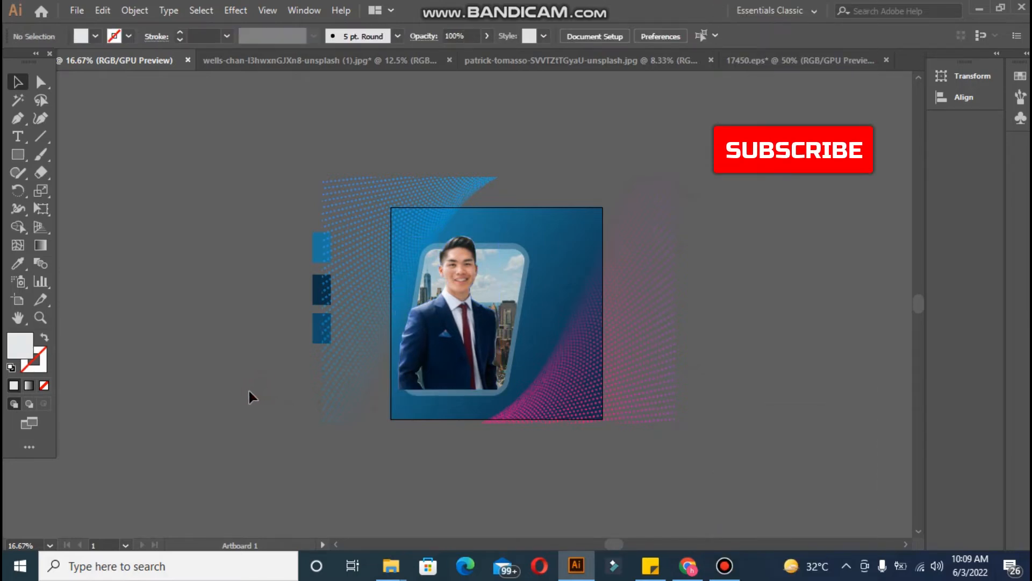
Scale the businessman cut-out down slightly to about 484 × 747 px
left_click(461, 347)
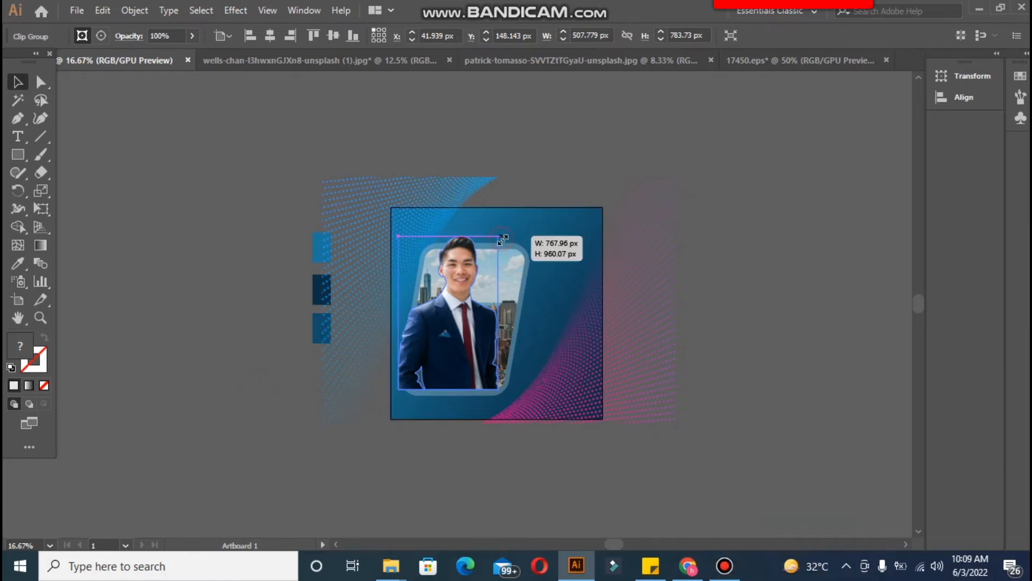
left_click_drag(497, 243, 497, 243)
left_click(156, 328)
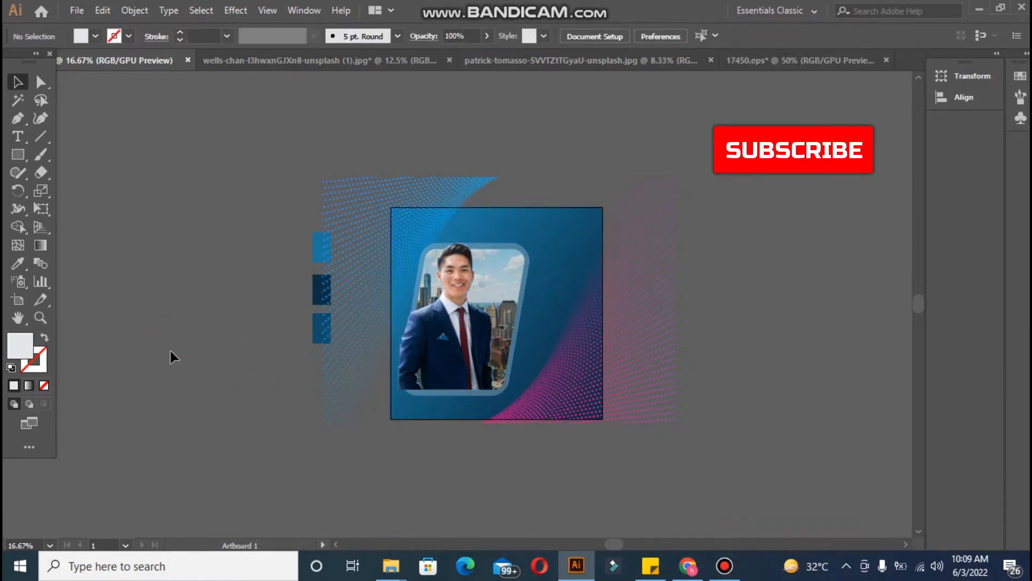
Group the slanted city photo with its translucent border and enlarge the group proportionally toward both sides
key("ctrl+equal")
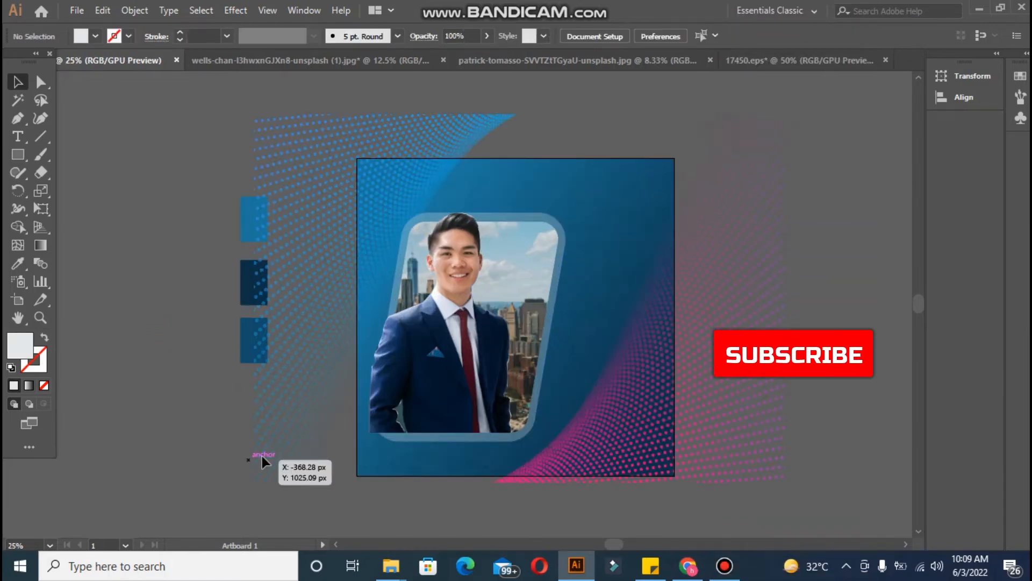
left_click(380, 321)
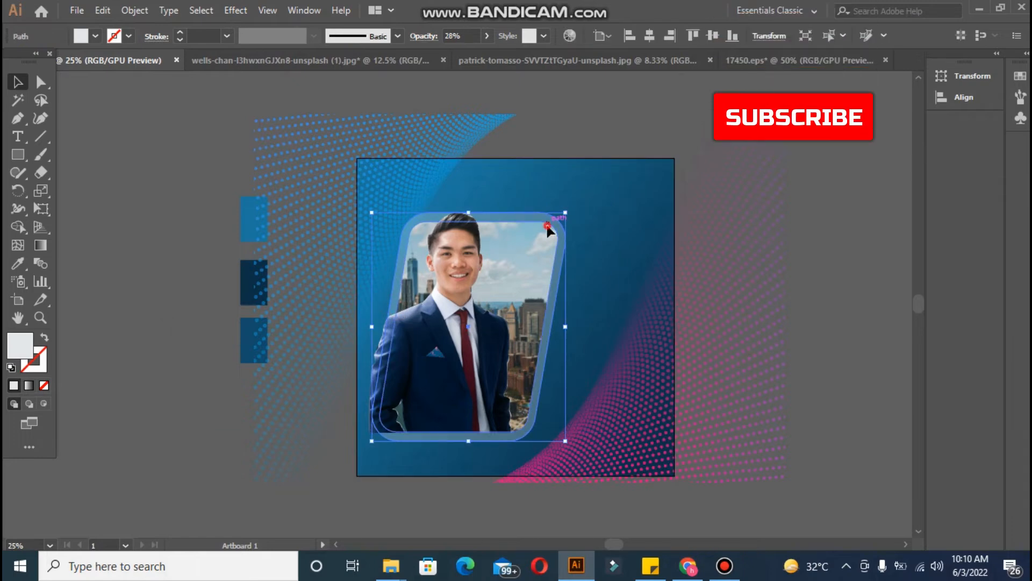
key("ctrl+g")
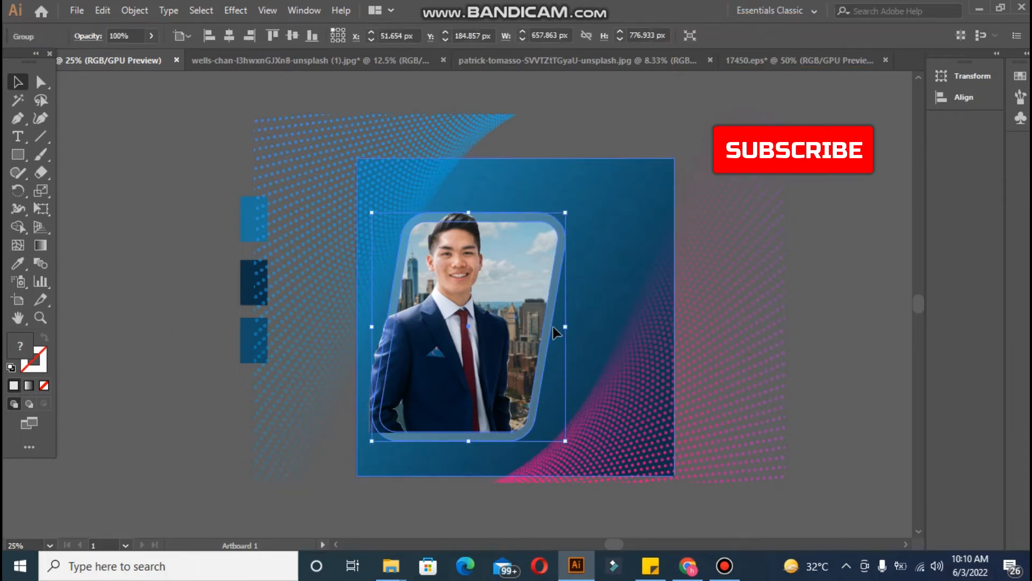
left_click_drag(567, 327, 575, 327)
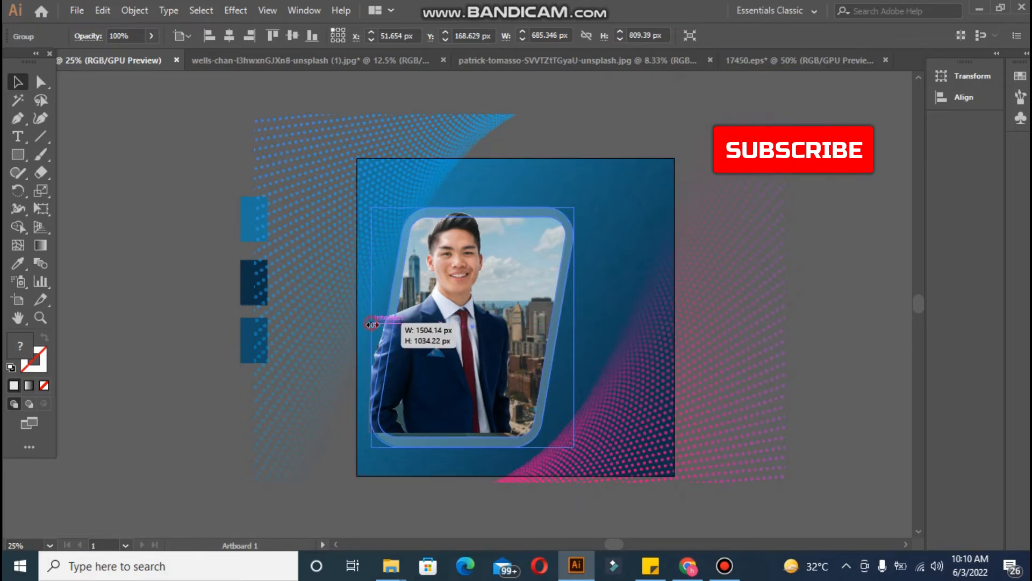
left_click_drag(372, 324, 360, 327)
left_click(247, 379)
Move the businessman cut-out down and left to the frame's lower edge and enlarge it until his head rises above the border
left_click_drag(447, 382, 431, 394)
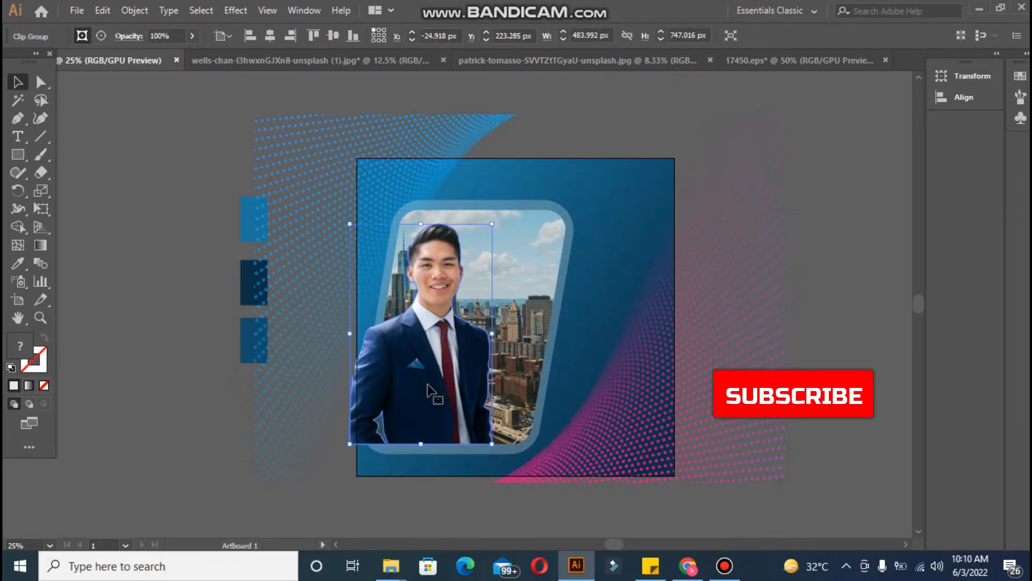
left_click_drag(492, 225, 509, 197)
left_click(172, 328)
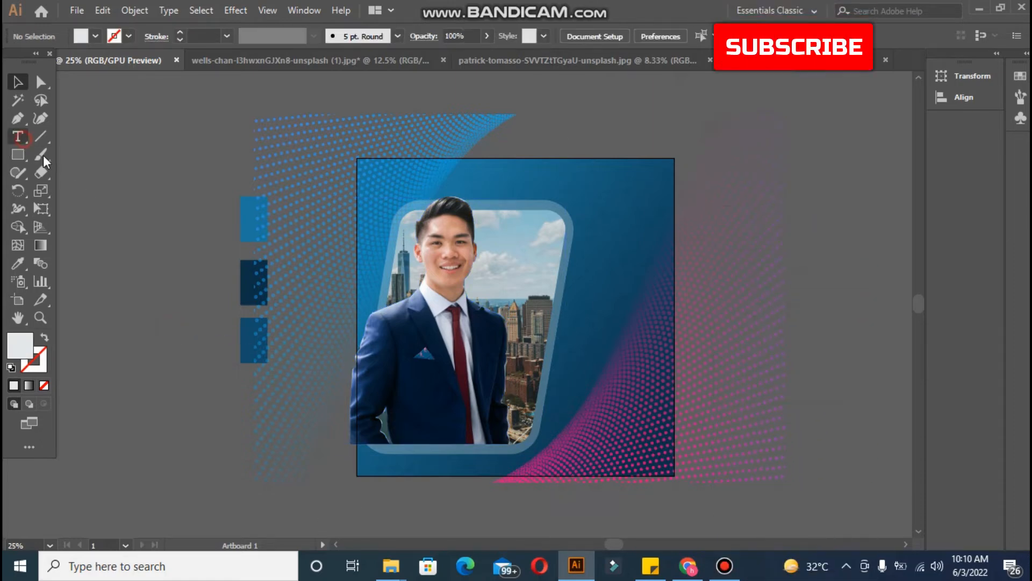
Add the three-line text "DIGITAL MARKETING AGENCY" beside the artboard and enlarge it to about 135 pt
left_click(128, 160)
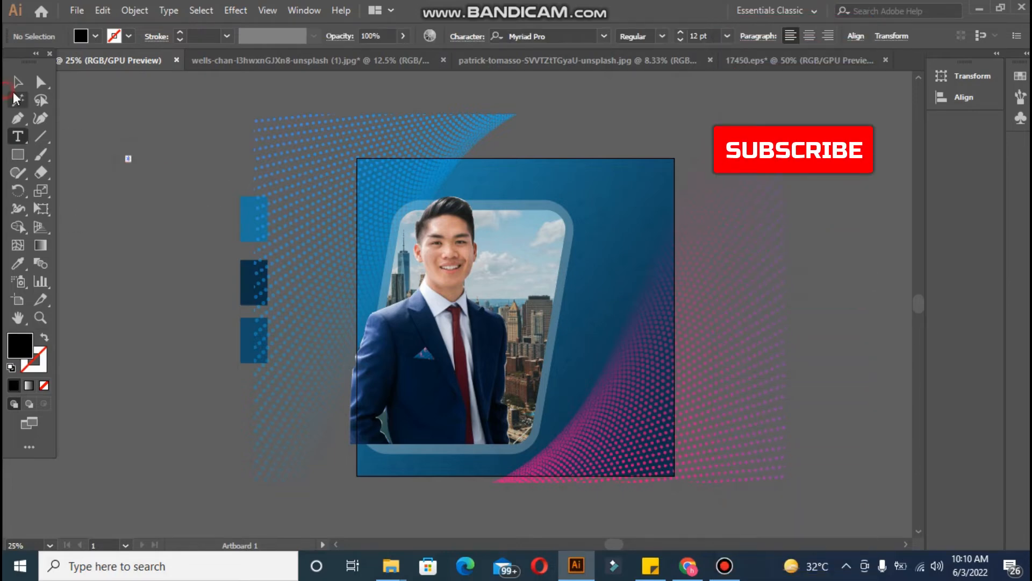
left_click(75, 135)
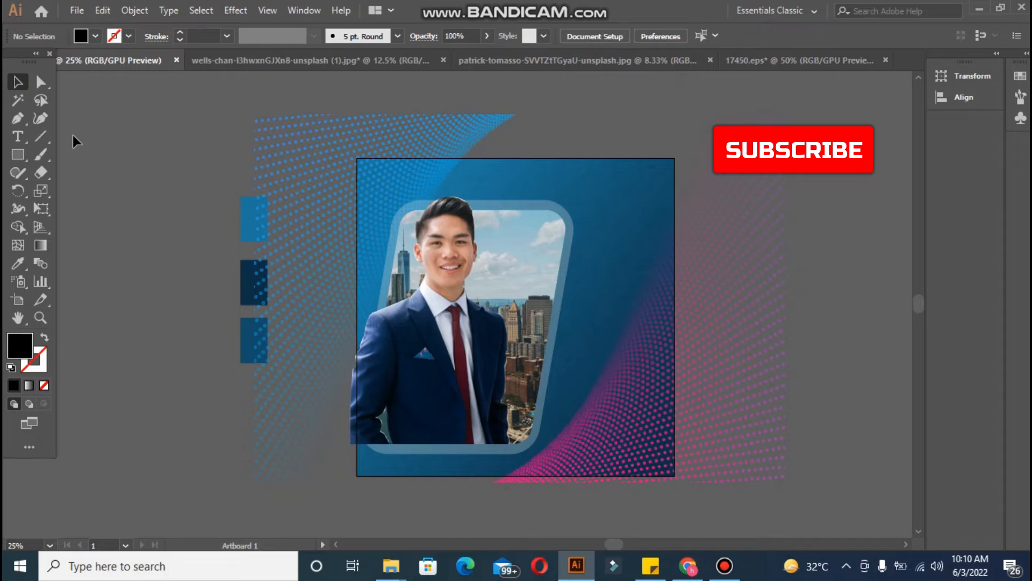
left_click(21, 137)
left_click(114, 146)
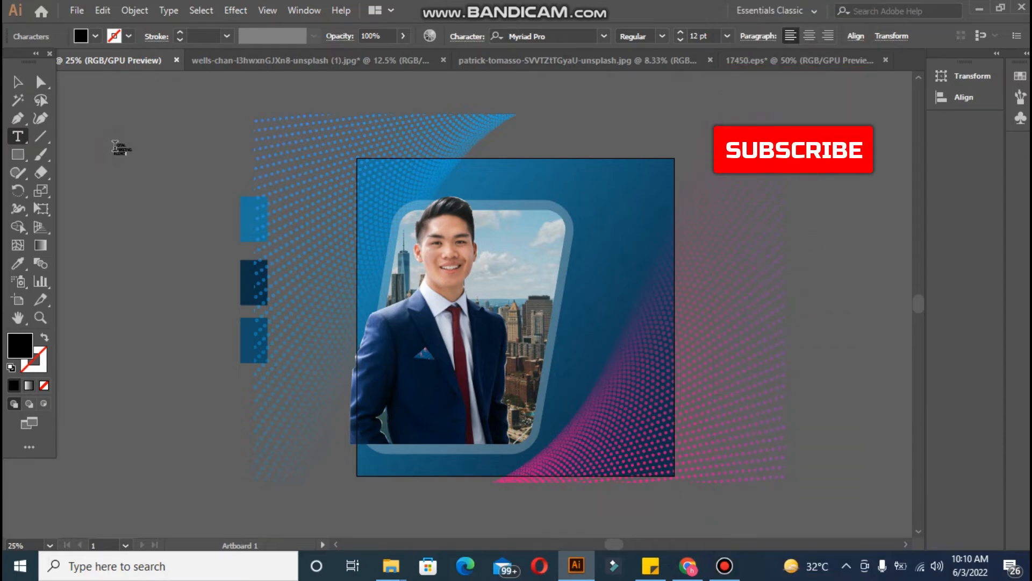
left_click(18, 84)
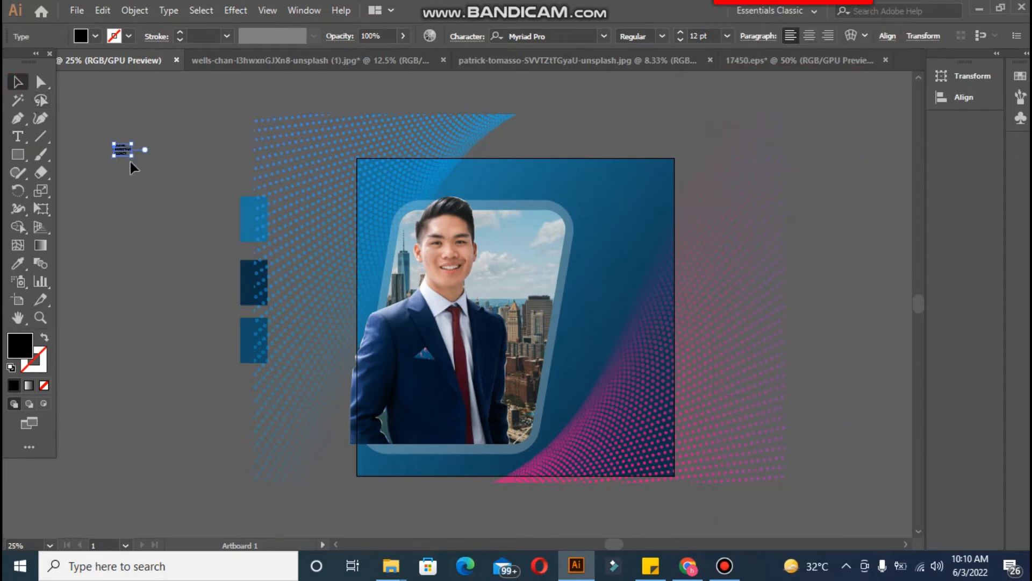
left_click_drag(132, 156, 314, 281)
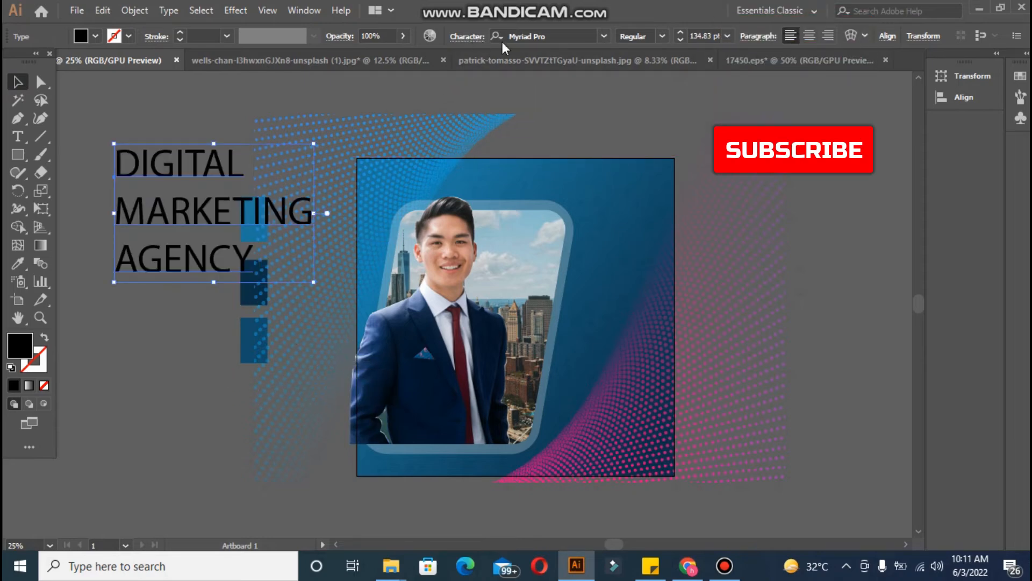
Set the headline to Semibold, scale it down and place it to the right of the framed city photo
left_click(665, 37)
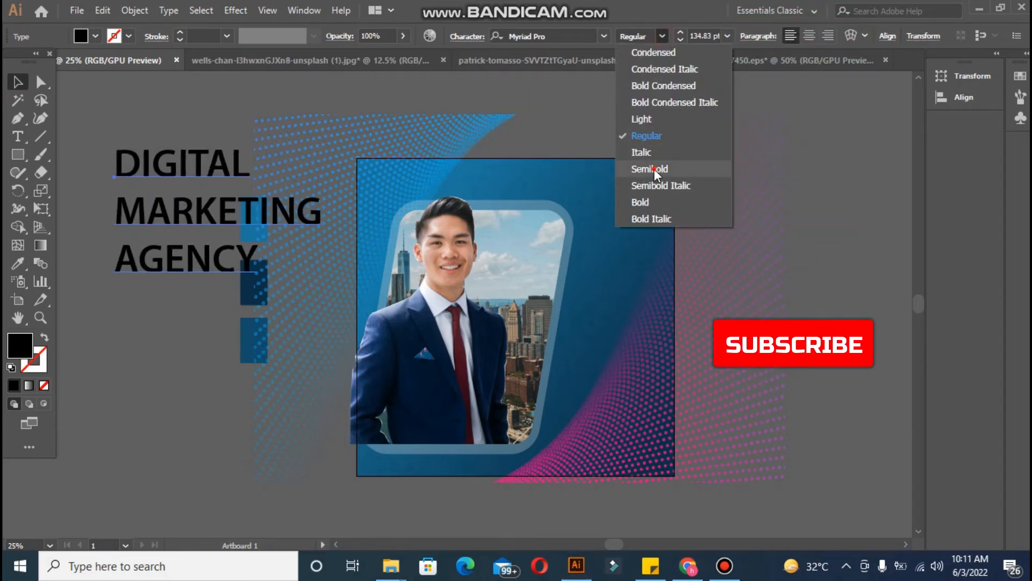
left_click(654, 169)
left_click_drag(321, 274, 257, 258)
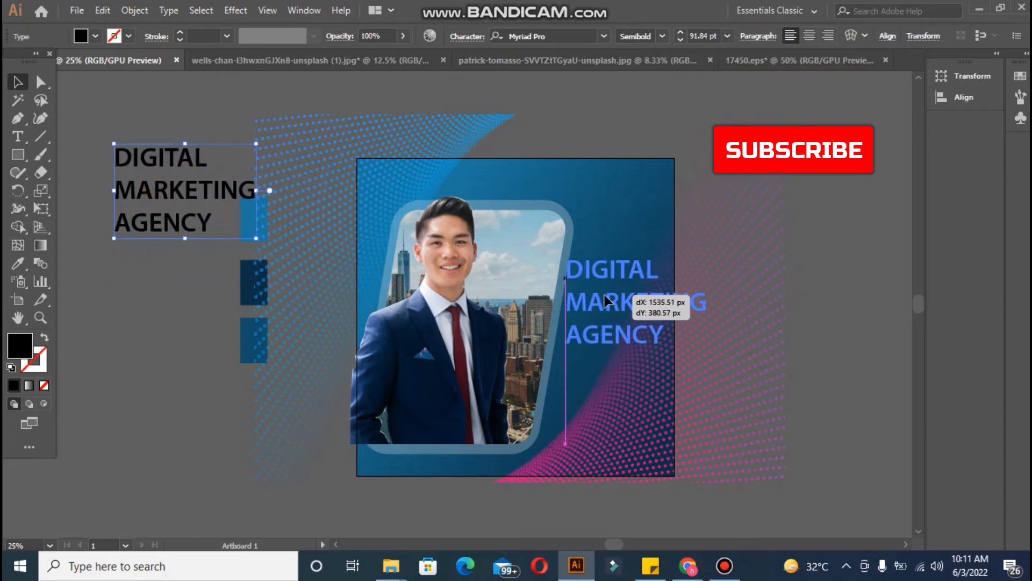
left_click_drag(606, 300, 613, 296)
left_click_drag(728, 345, 703, 342)
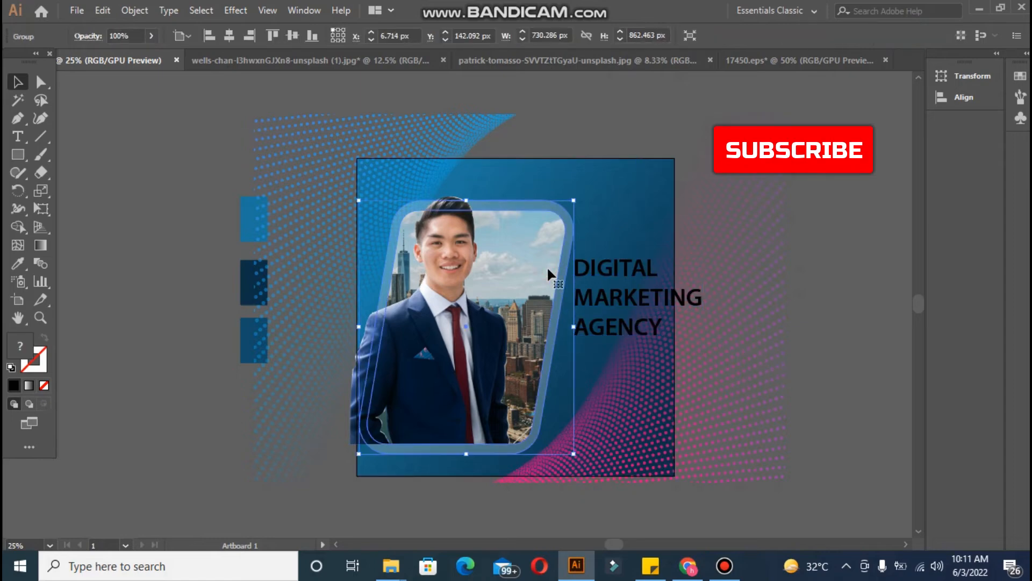
Nudge the framed city photo left to an X position of about -43 px and move the businessman to about -66 px
key("Left")
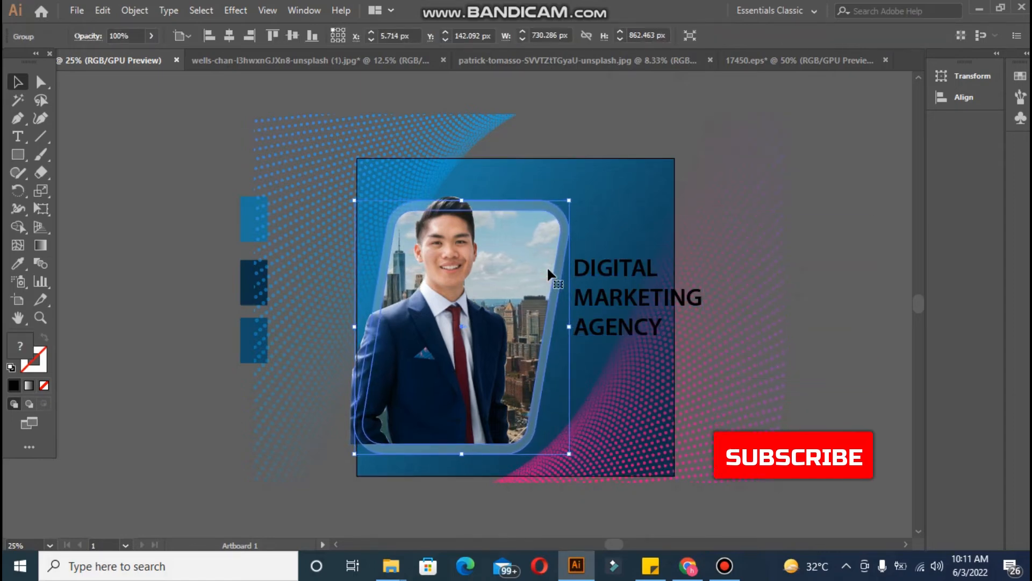
key("Left")
key("Left")
key("Left")
key("Left")
key("Left")
key("Left")
key("Left")
key("Left")
key("Left")
key("Left")
key("Left")
key("Left")
key("Left")
key("Left")
key("Left")
key("Left")
key("Left")
key("Left")
key("Left")
key("Left")
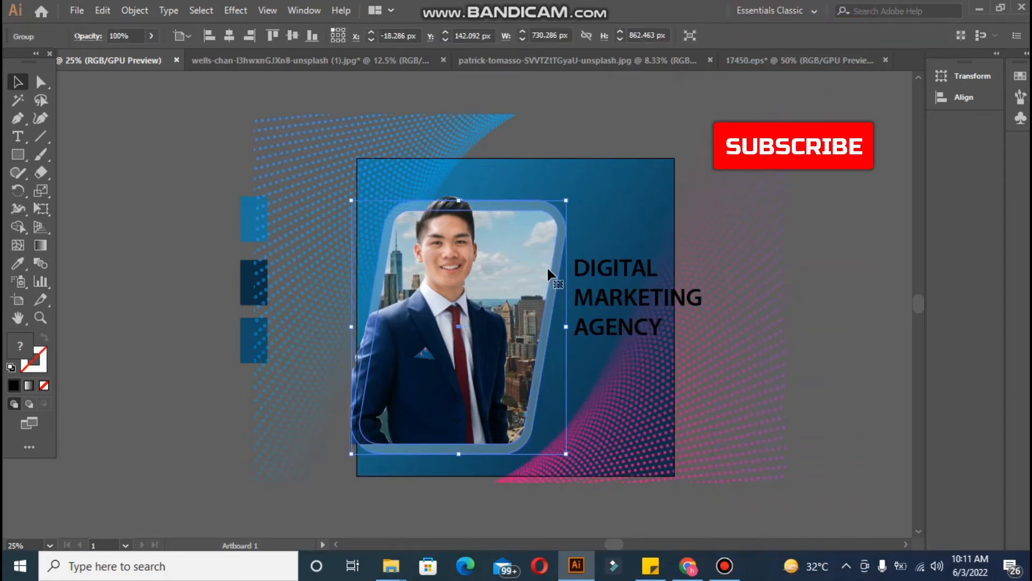
key("Left")
key("Left")
key("Left")
key("Left")
key("Left")
key("Left")
key("Left")
key("Left")
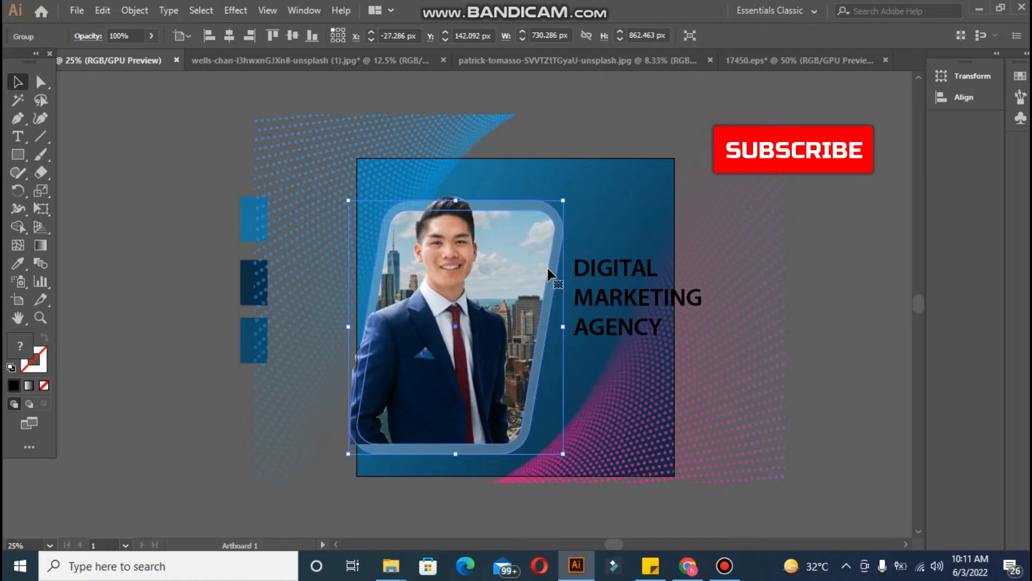
key("Left")
key("Left")
key("Left")
key("Left")
key("Left")
key("Left")
key("Left")
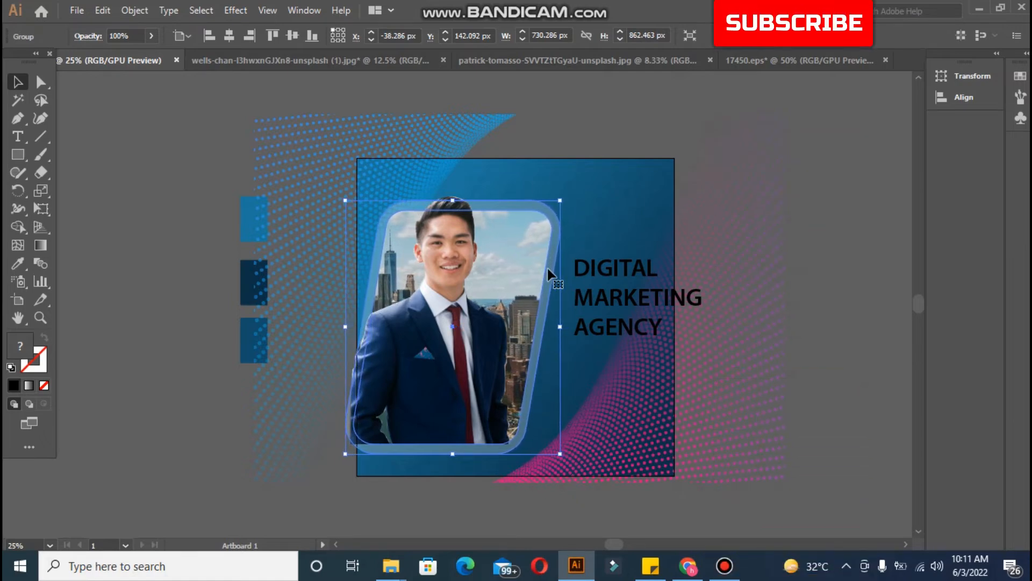
key("Left")
key("Left")
key("Left")
key("Left")
key("Left")
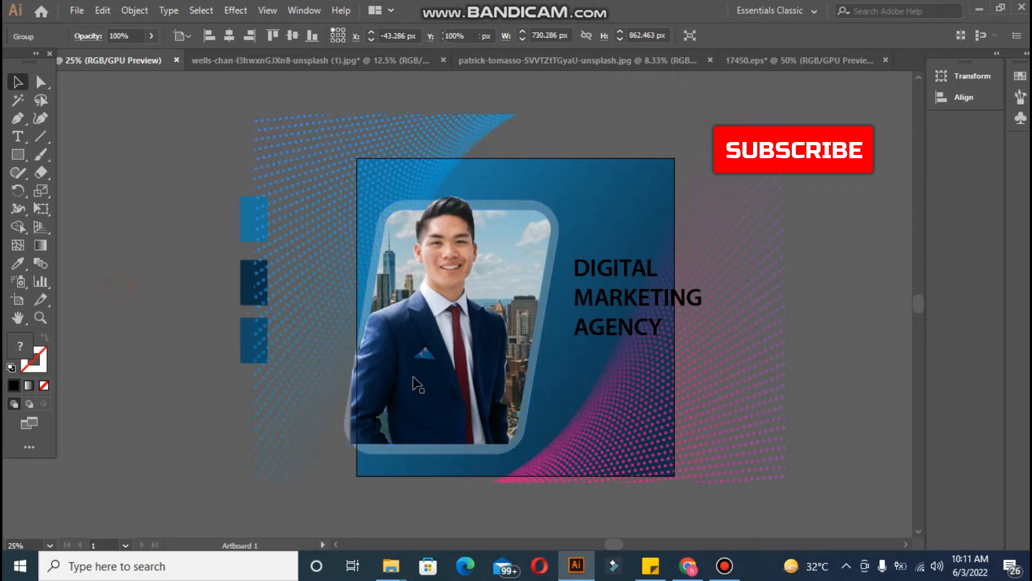
left_click_drag(414, 383, 402, 380)
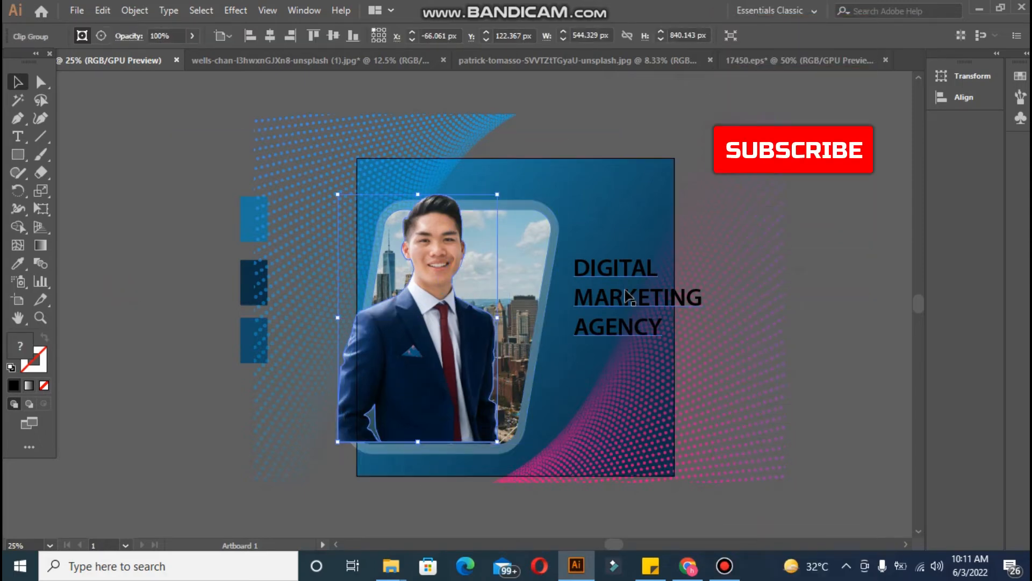
Move the headline closer to the photo frame, set it to Semibold Italic and scale it to about 77 pt
left_click_drag(609, 295, 622, 304)
left_click(664, 37)
left_click(666, 183)
left_click_drag(678, 262, 669, 269)
Set the headline's vertical scale to 113% and fill it with the pale colour sampled from the businessman's shirt
left_click(466, 37)
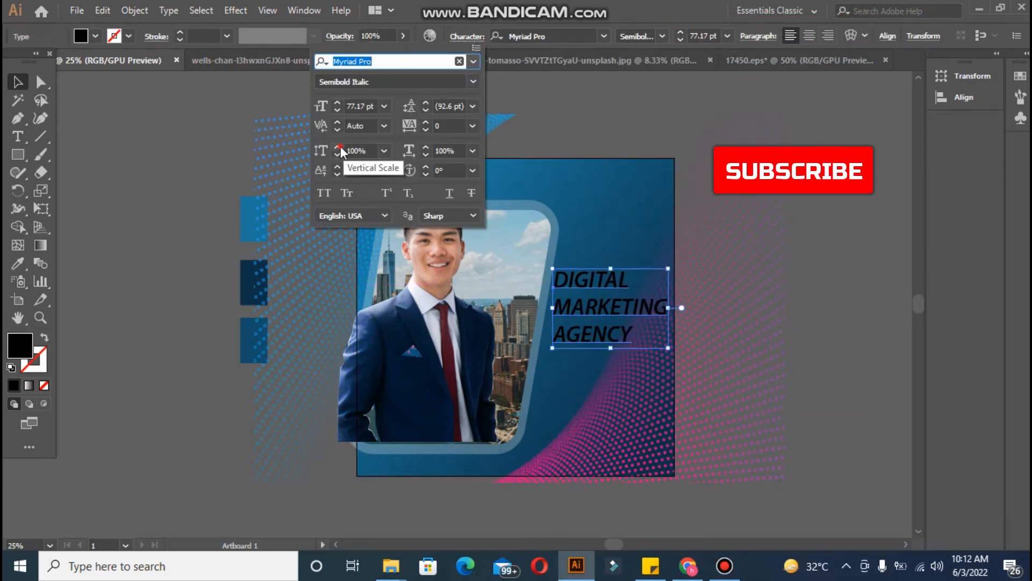
left_click(391, 286)
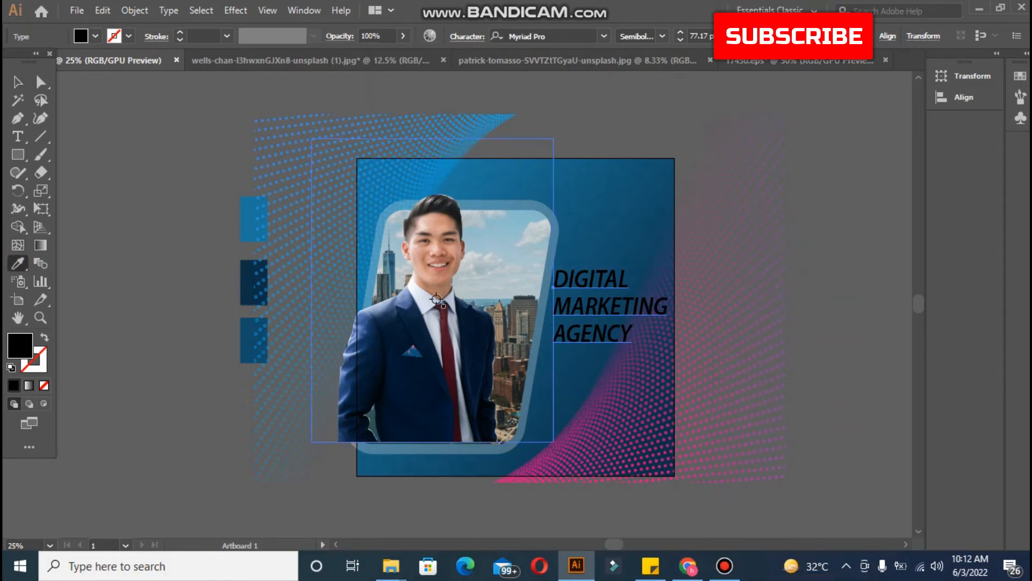
left_click(436, 299)
left_click(18, 82)
Set the headline's size to 74 pt, leading to 104 pt and tracking to 10
left_click(466, 37)
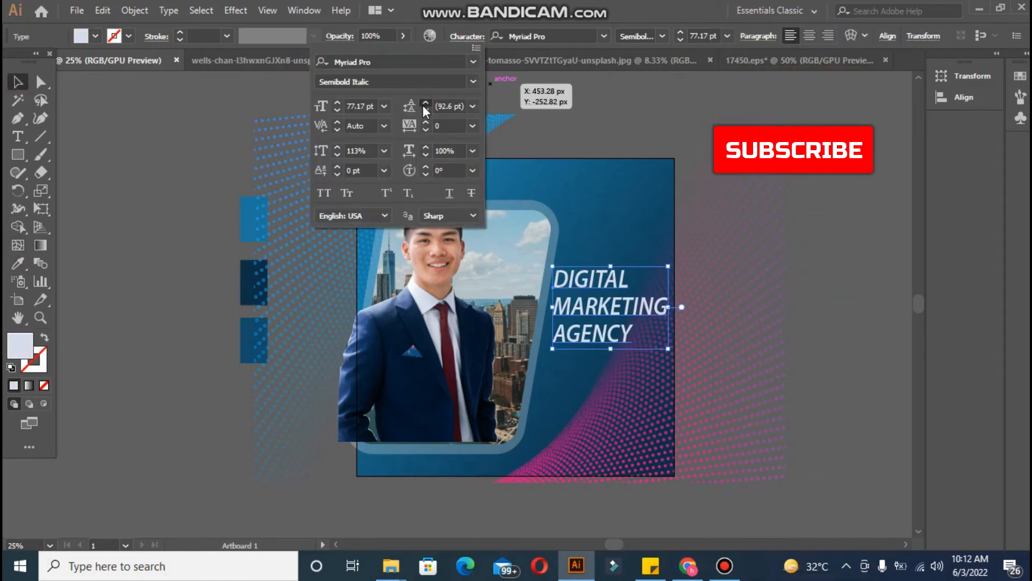
left_click(427, 120)
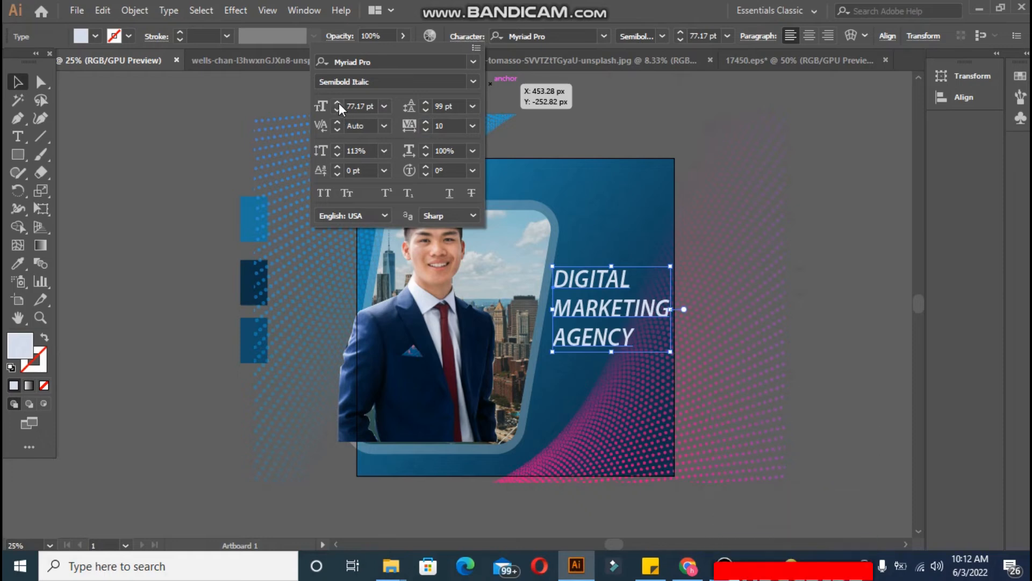
left_click(337, 110)
left_click(427, 101)
left_click(667, 281)
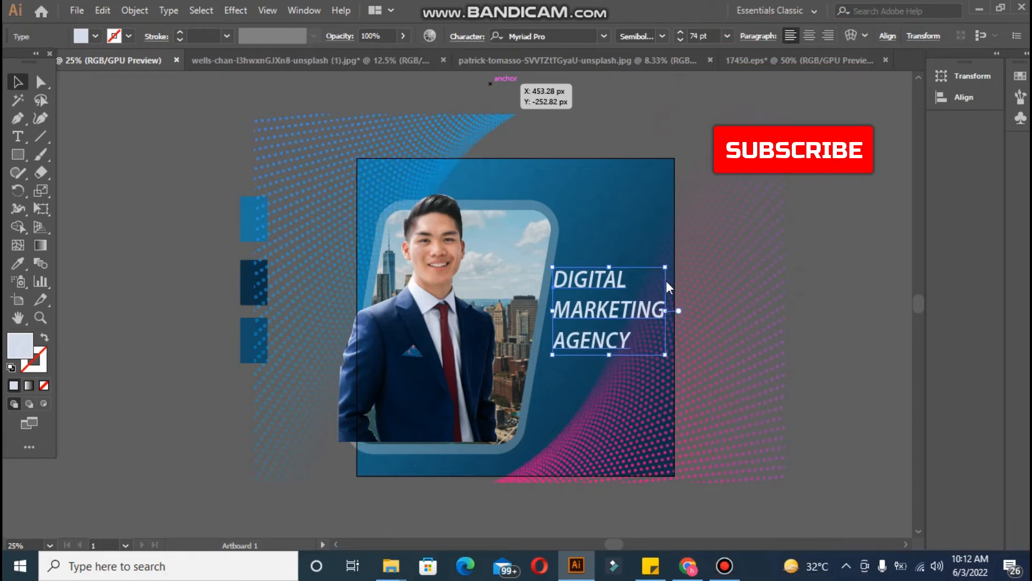
Change the headline's font style to Bold and move it slightly up and to the right
left_click_drag(671, 260, 678, 258)
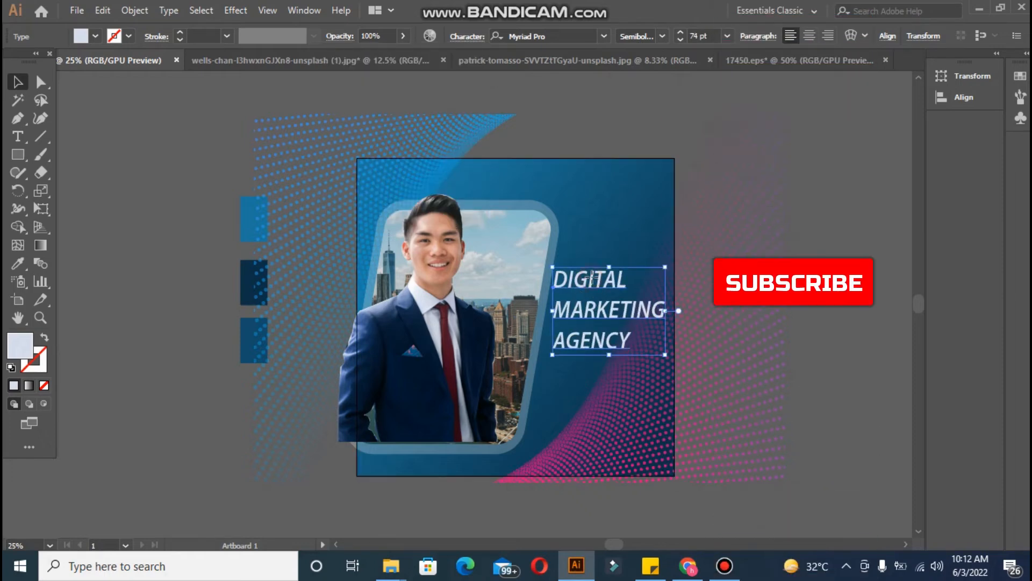
left_click_drag(599, 284, 599, 285)
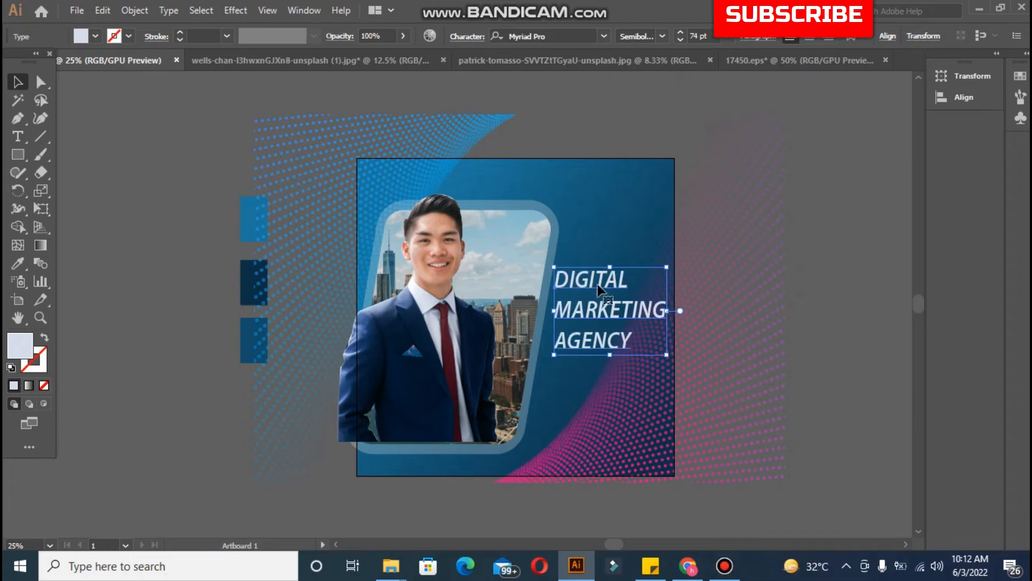
left_click(467, 36)
left_click(662, 36)
left_click(644, 203)
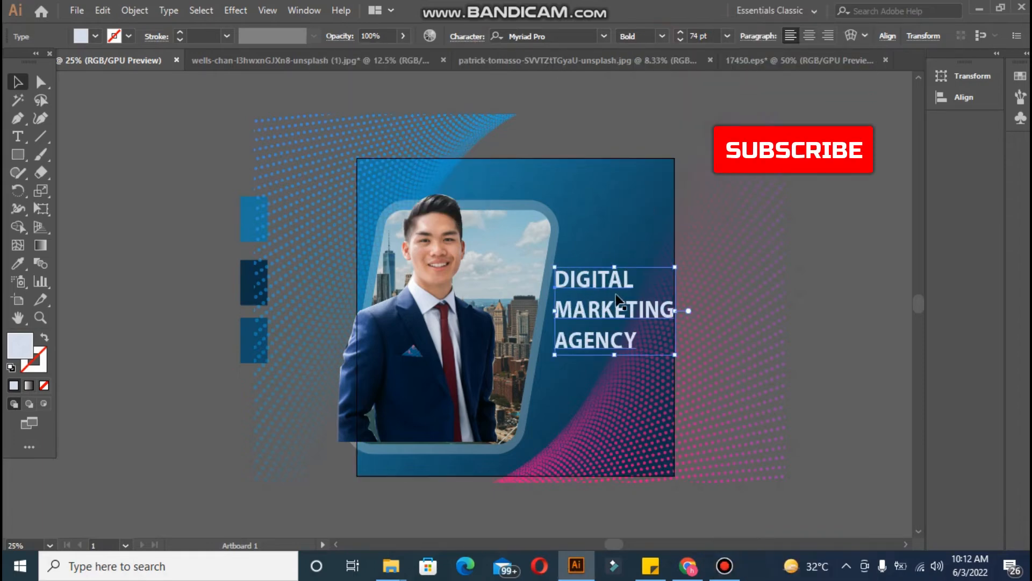
left_click_drag(607, 289, 619, 266)
Reduce the word "MARKETING" to about 58 pt, tighten the headline's leading and shift it slightly right
left_click(681, 38)
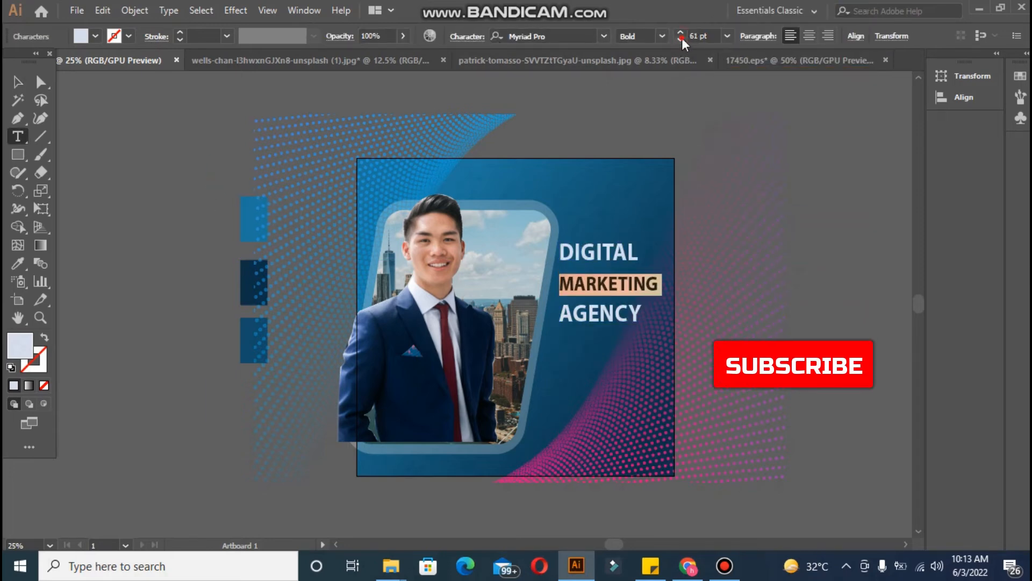
left_click(468, 37)
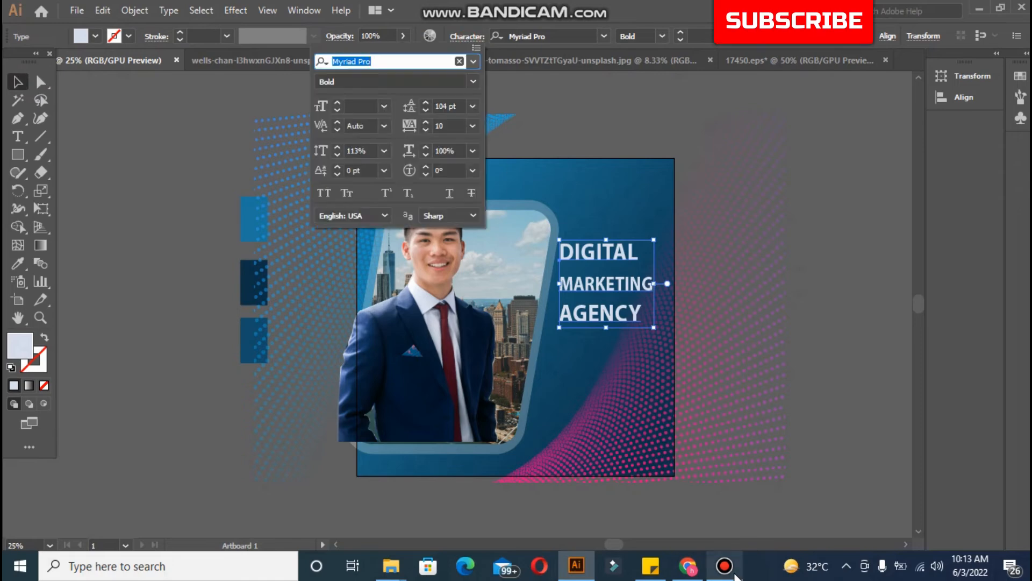
left_click(427, 110)
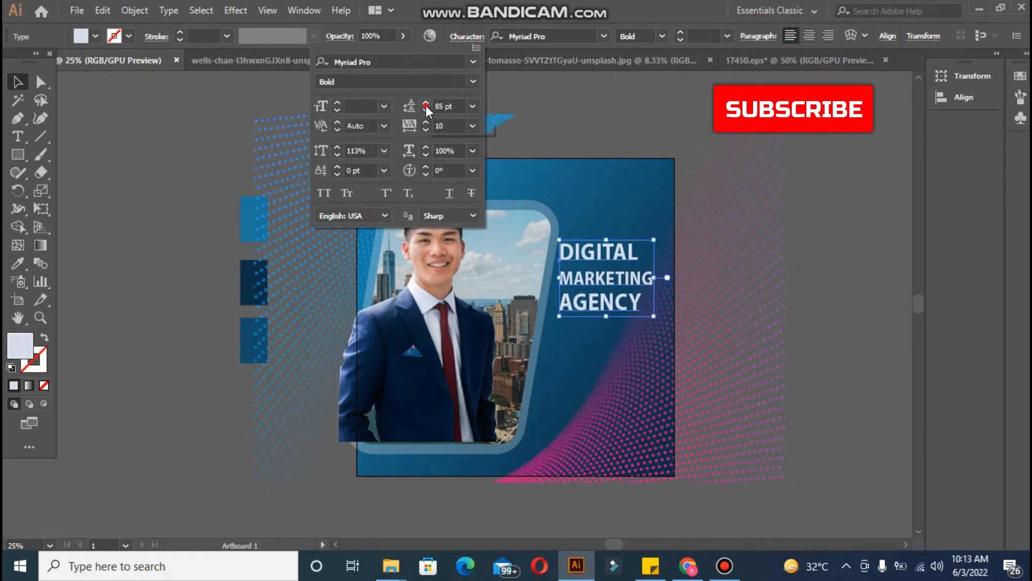
left_click(61, 199)
Start a sentence-case tagline beside the artboard reading "We provide the best", replacing the all-caps attempt
left_click(17, 138)
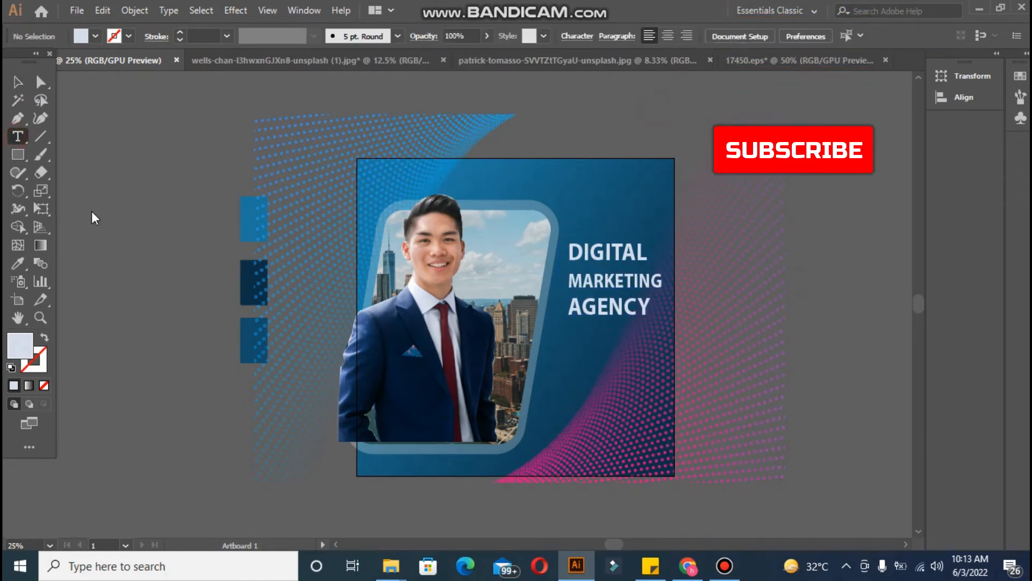
left_click(102, 219)
key("BackSpace")
type("E")
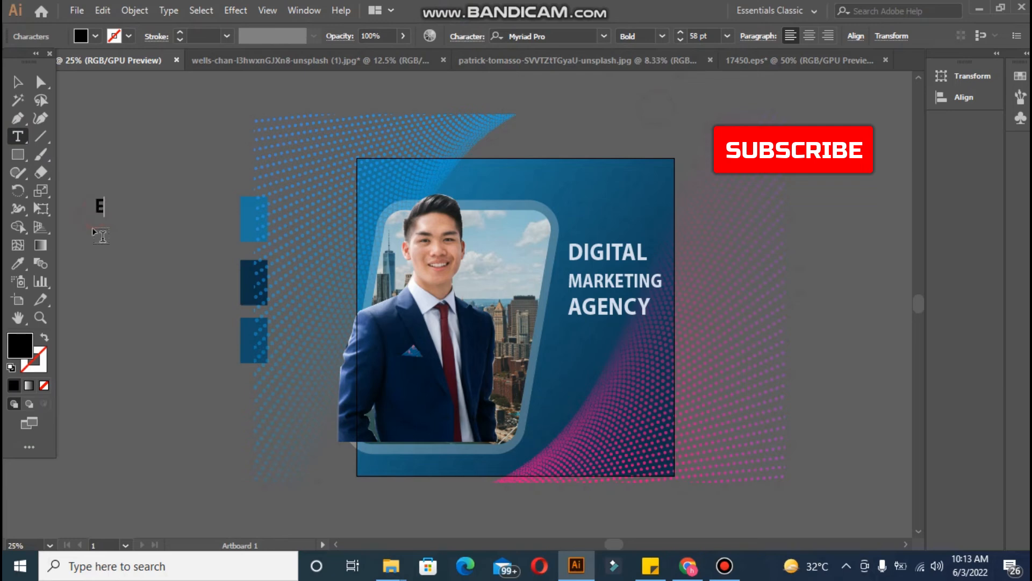
key("BackSpace")
type("WE PROVIDE T")
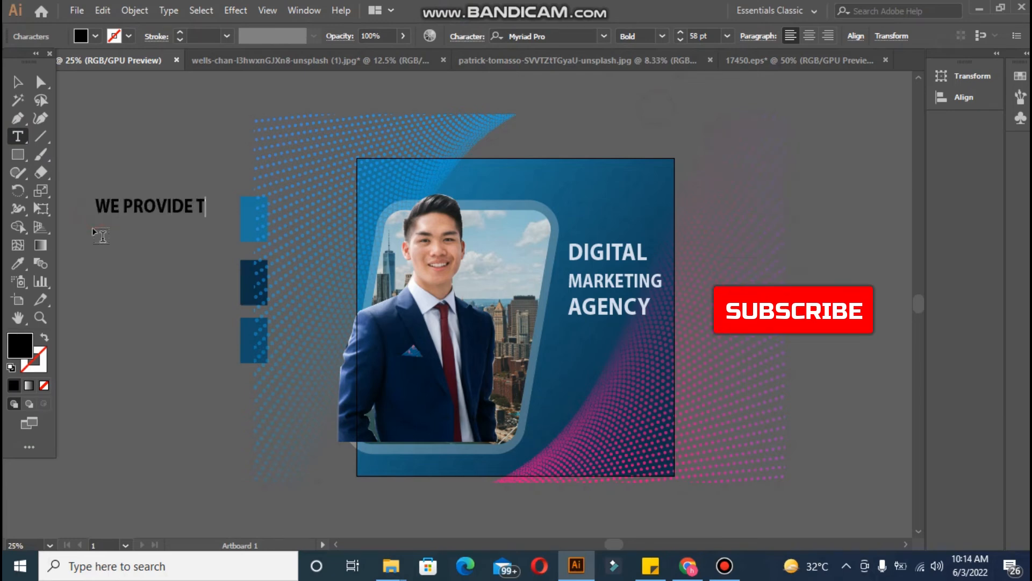
key("BackSpace")
key("BackSpace")
key("BackSpace")
key("BackSpace")
key("BackSpace")
key("BackSpace")
key("BackSpace")
key("BackSpace")
key("BackSpace")
key("BackSpace")
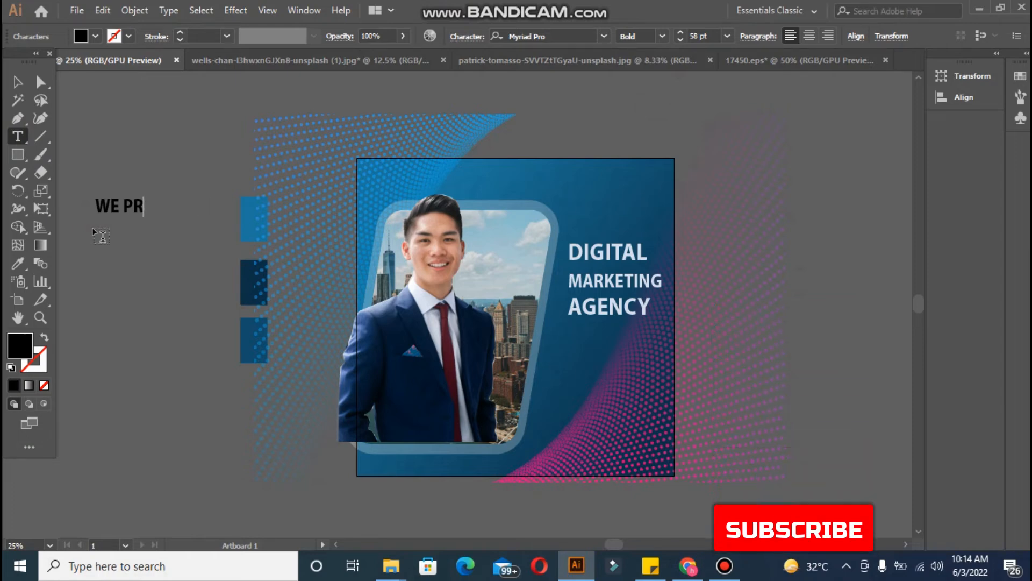
key("BackSpace")
type("e")
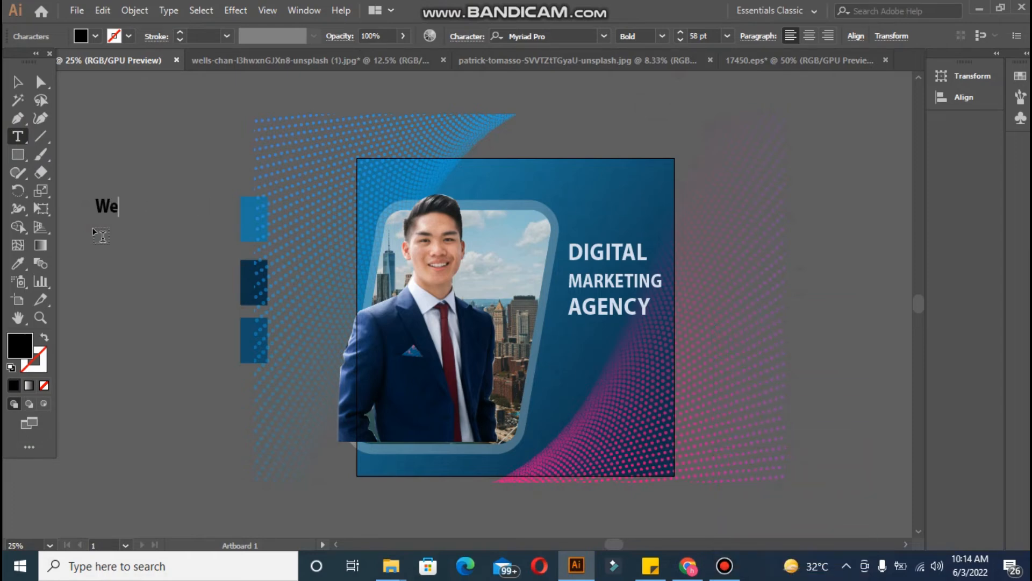
type(" provide t")
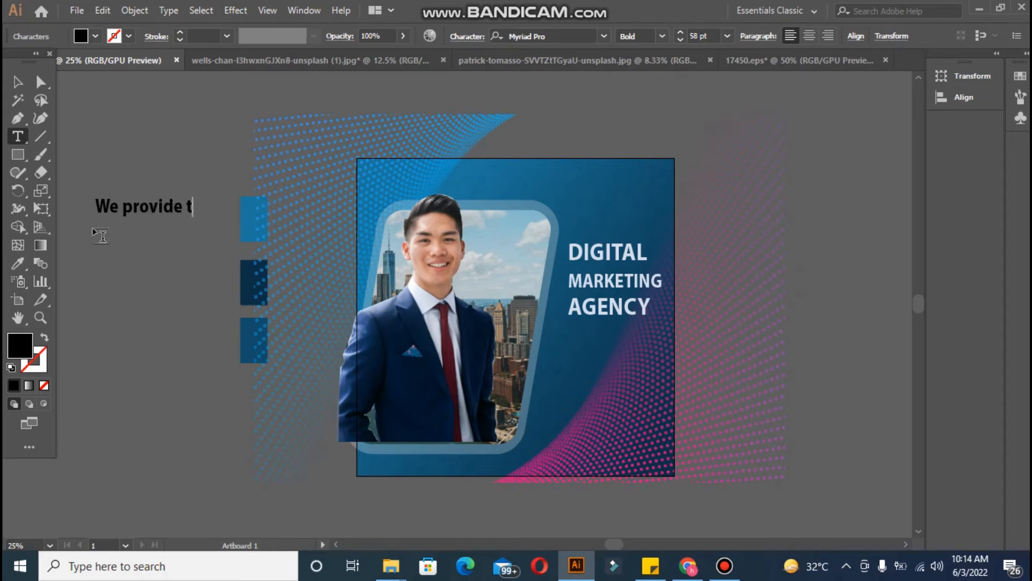
type("he best")
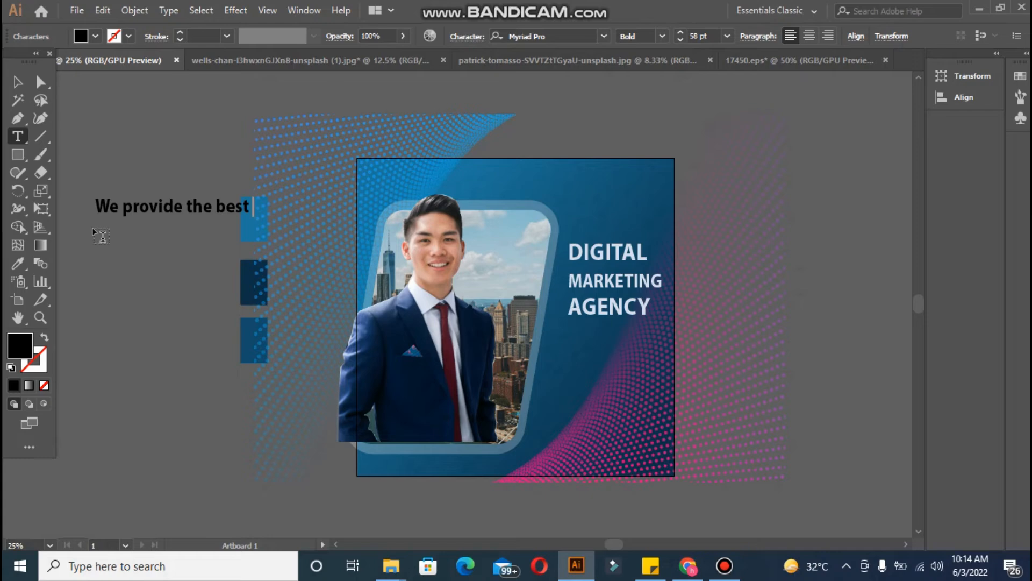
Continue the tagline's first line with "advice for" and start a second line
type(" srvic")
key("BackSpace")
key("BackSpace")
key("BackSpace")
type("advice g")
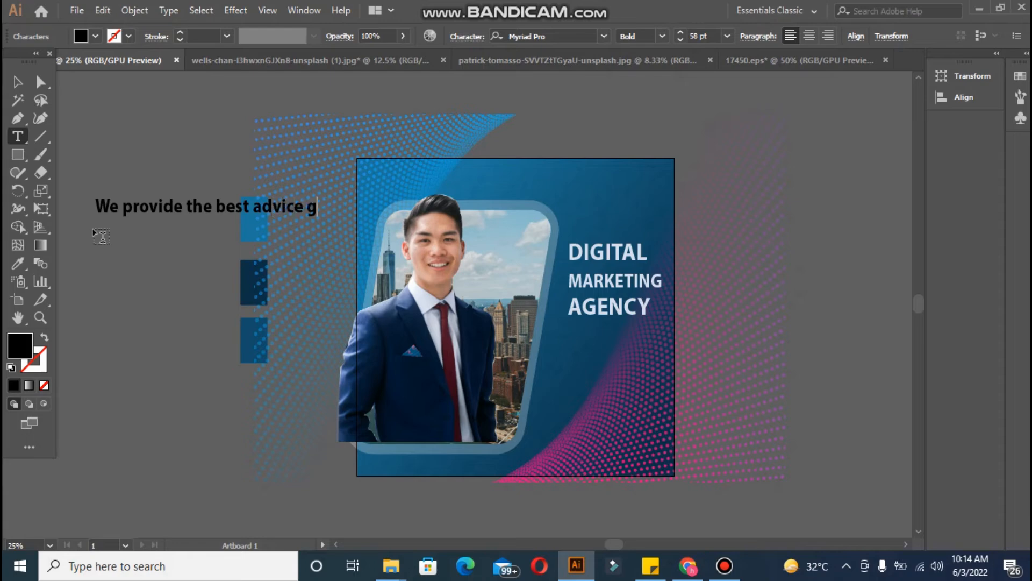
type("go")
key("BackSpace")
key("BackSpace")
key("BackSpace")
type("for")
key("Return")
Complete the tagline's second line so that it reads "your online business."
type("your busines")
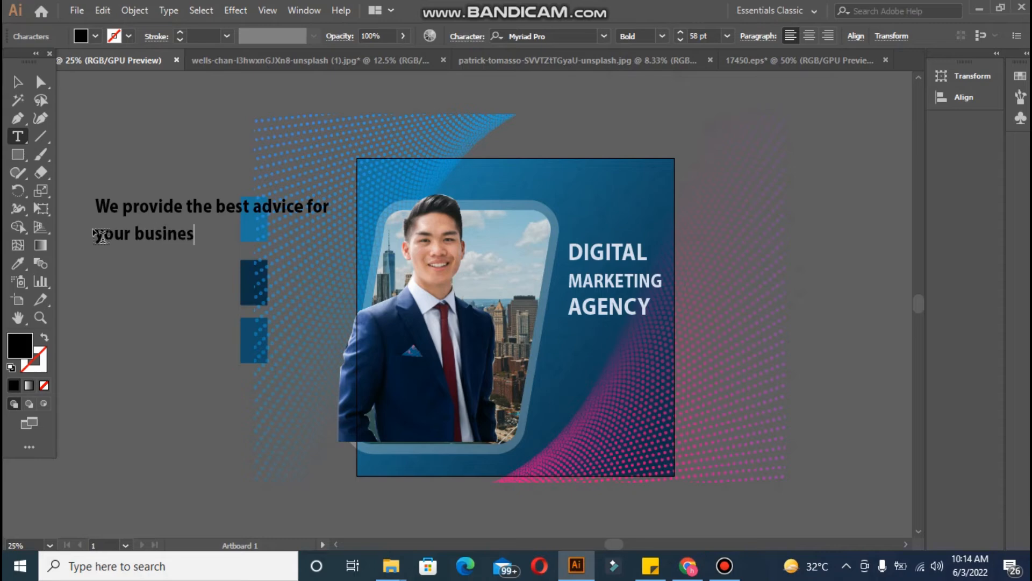
key("BackSpace")
key("BackSpace")
key("BackSpace")
key("BackSpace")
key("BackSpace")
key("BackSpace")
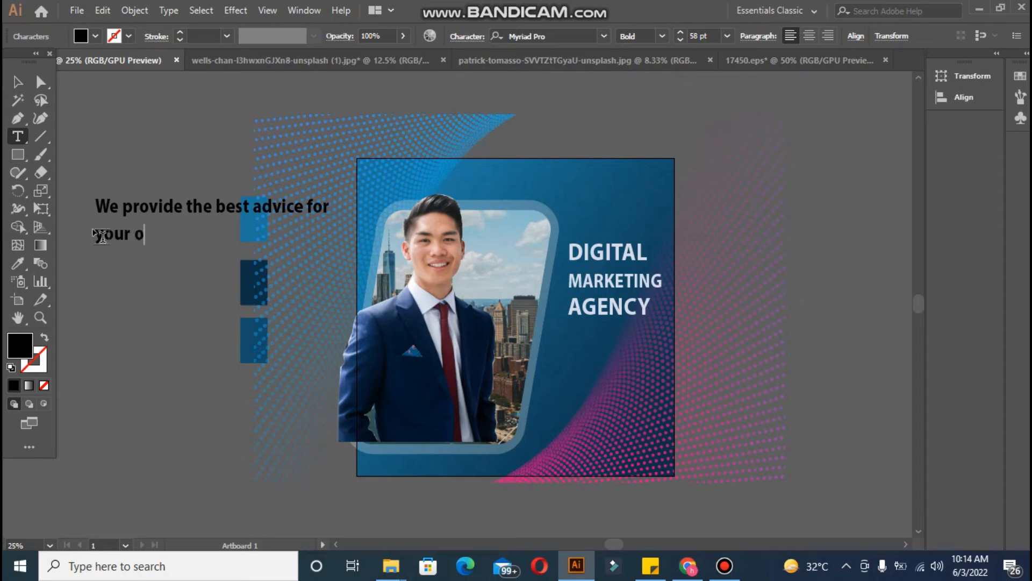
type("online b")
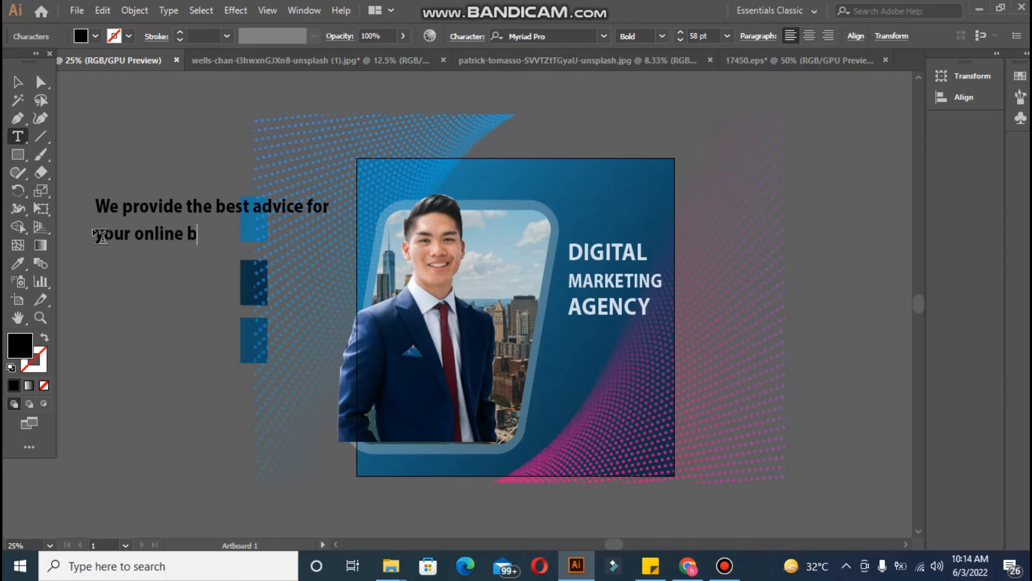
type("usiness.")
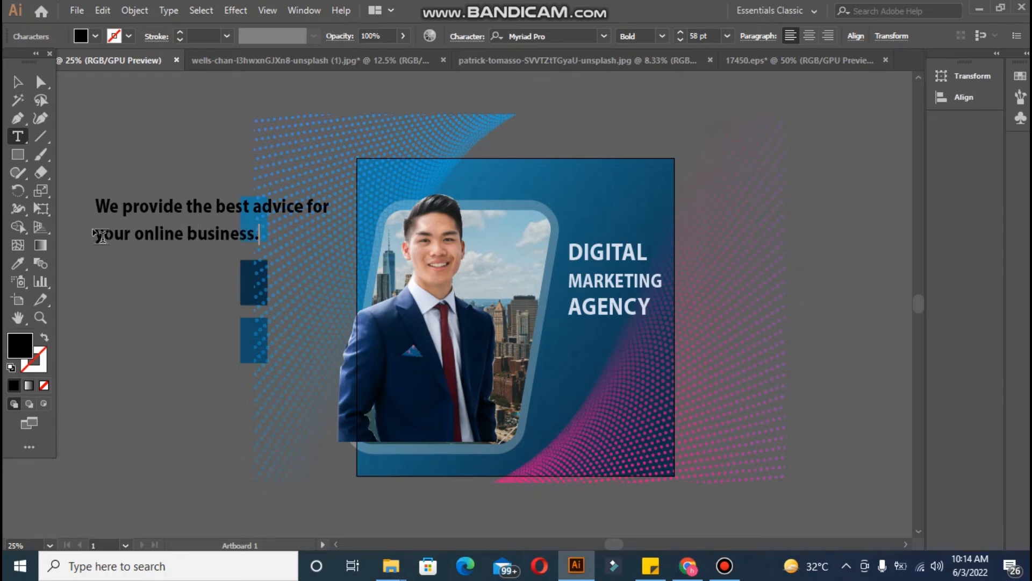
left_click(15, 82)
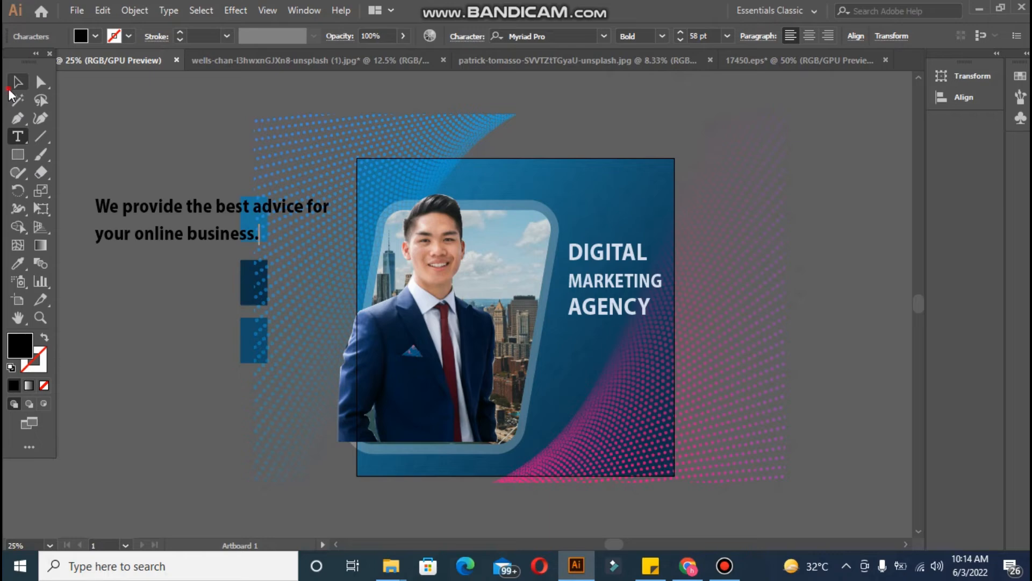
Reduce the tagline's font size to 33 pt and its vertical scale to about 103%
left_click(456, 37)
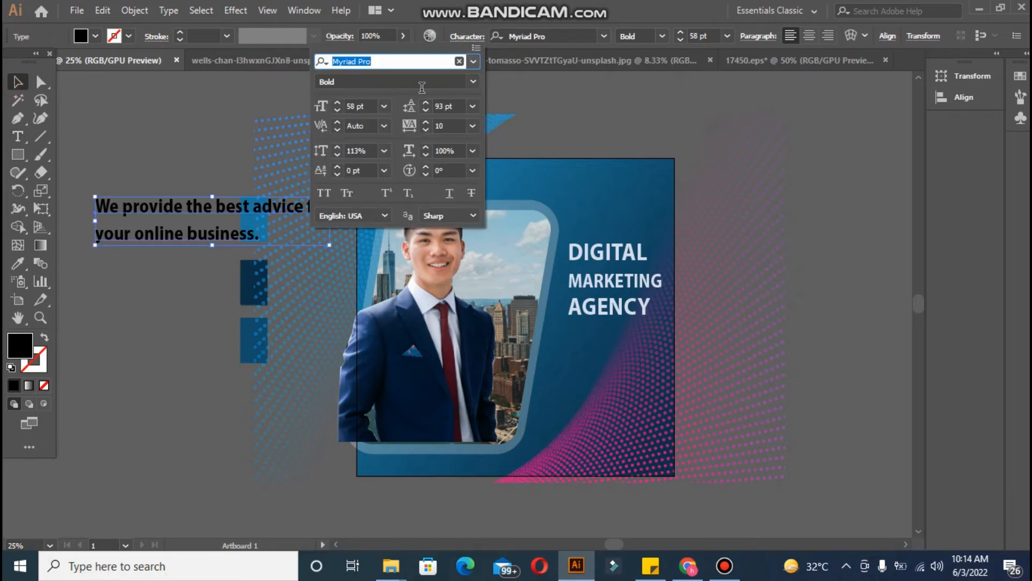
left_click(341, 110)
left_click(341, 110)
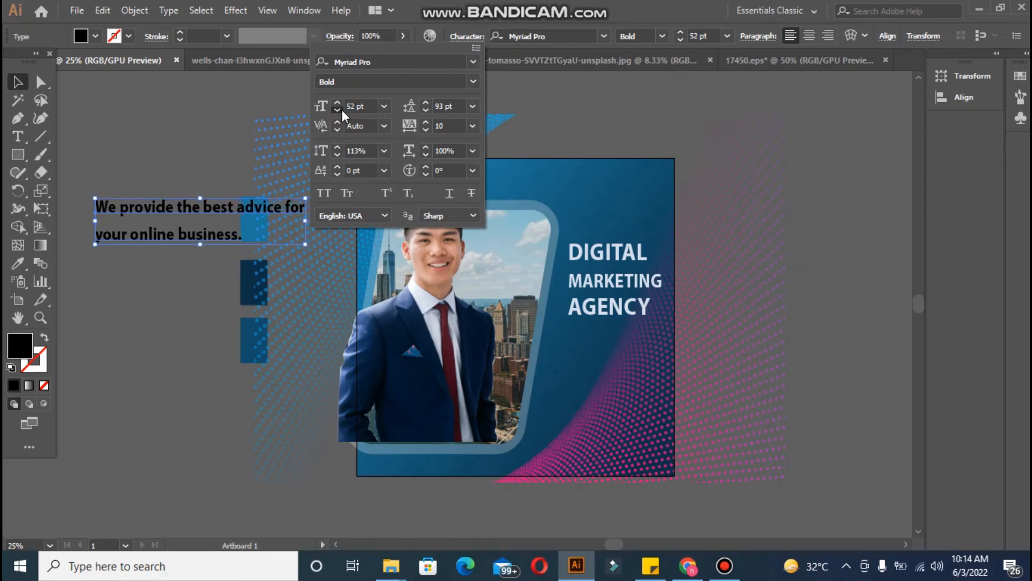
left_click(341, 109)
left_click(341, 110)
left_click(337, 110)
left_click(337, 110)
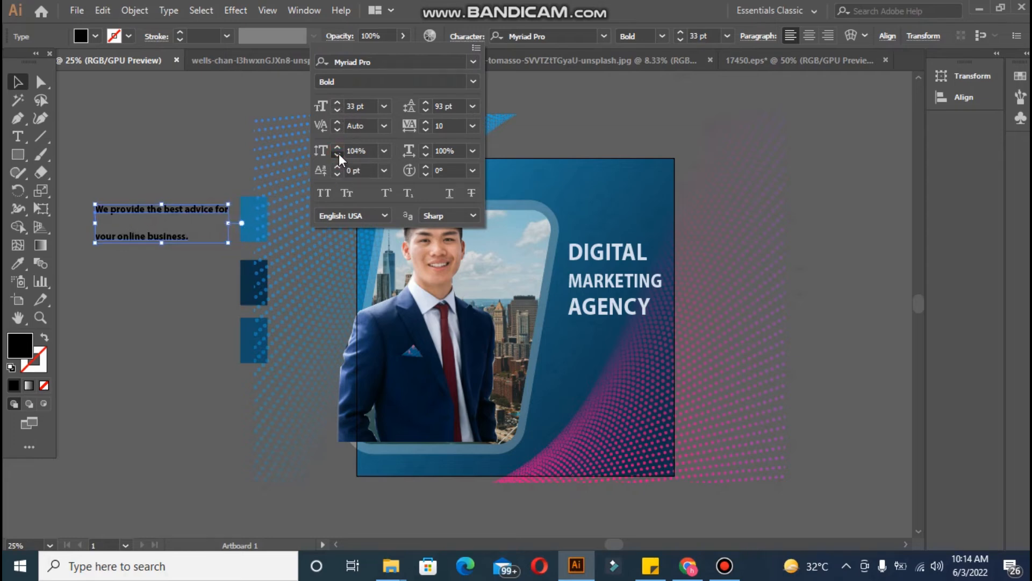
Tighten the tagline's leading to about 37 pt
left_click(430, 111)
left_click(431, 110)
left_click(431, 111)
left_click(431, 111)
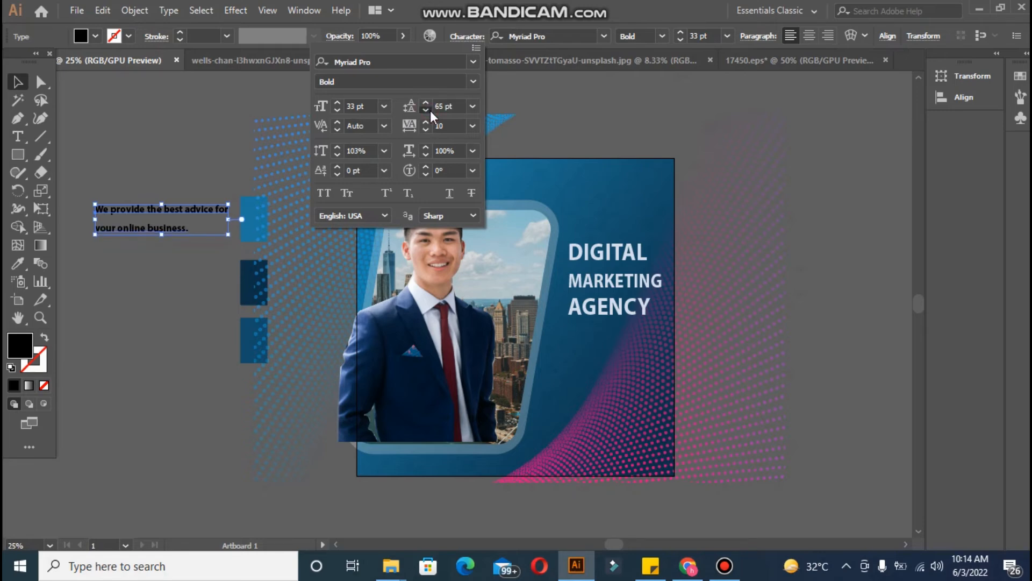
left_click(430, 111)
left_click(430, 111)
left_click(430, 111)
left_click(431, 110)
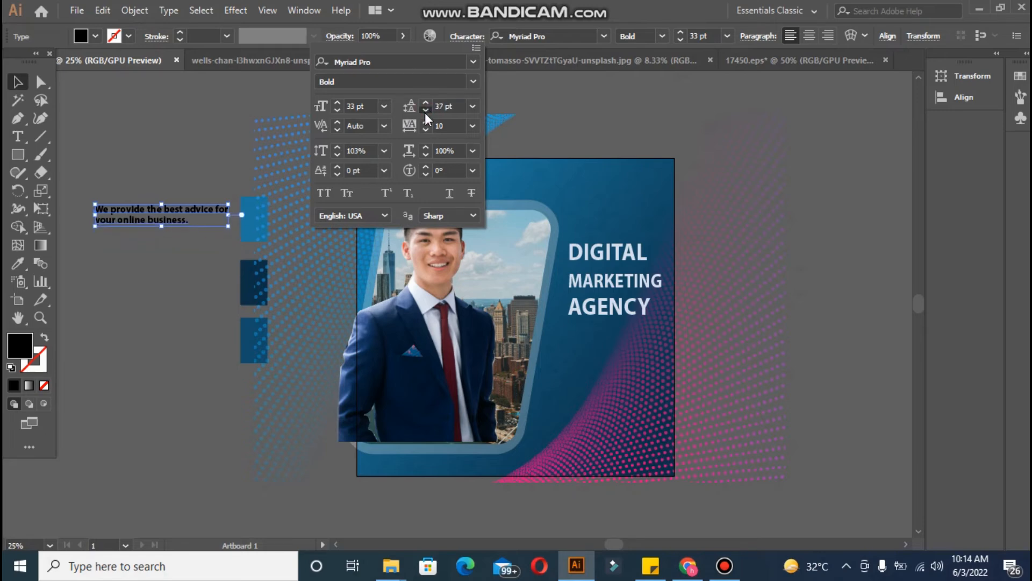
left_click(426, 111)
Recolor the tagline with the pale tone sampled from the businessman's shirt using the Eyedropper
left_click(19, 263)
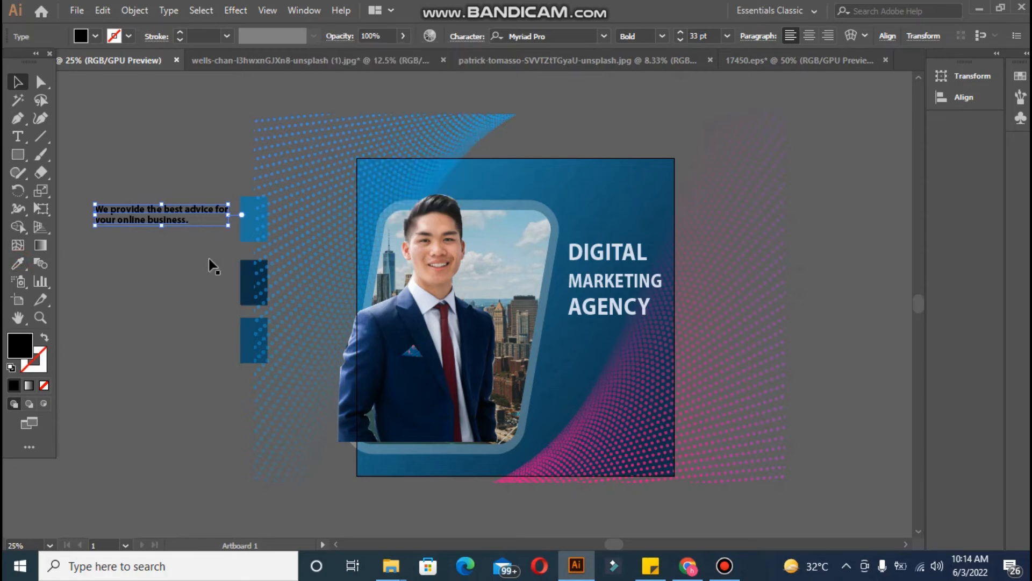
left_click(11, 261)
left_click(429, 305)
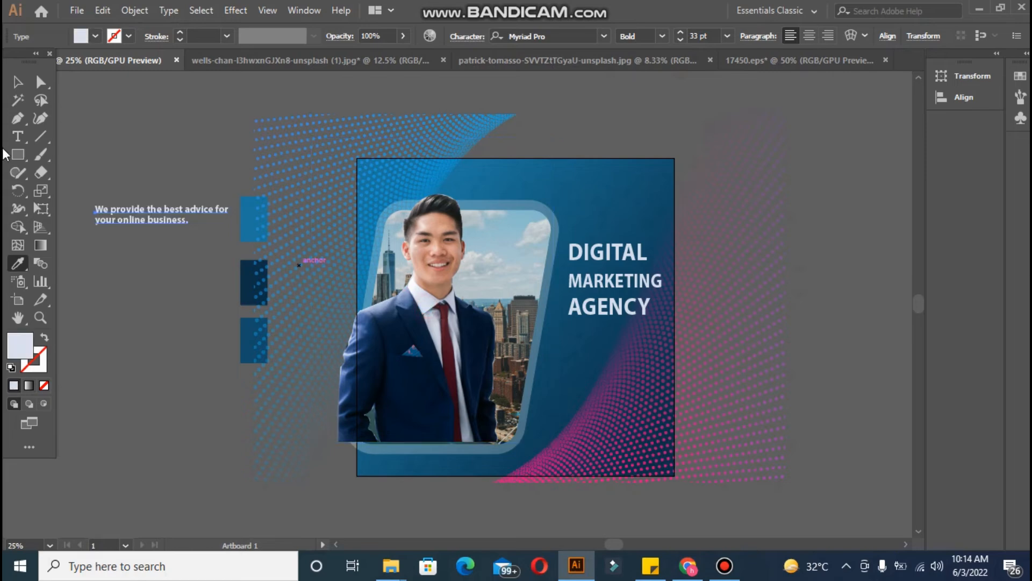
left_click(17, 82)
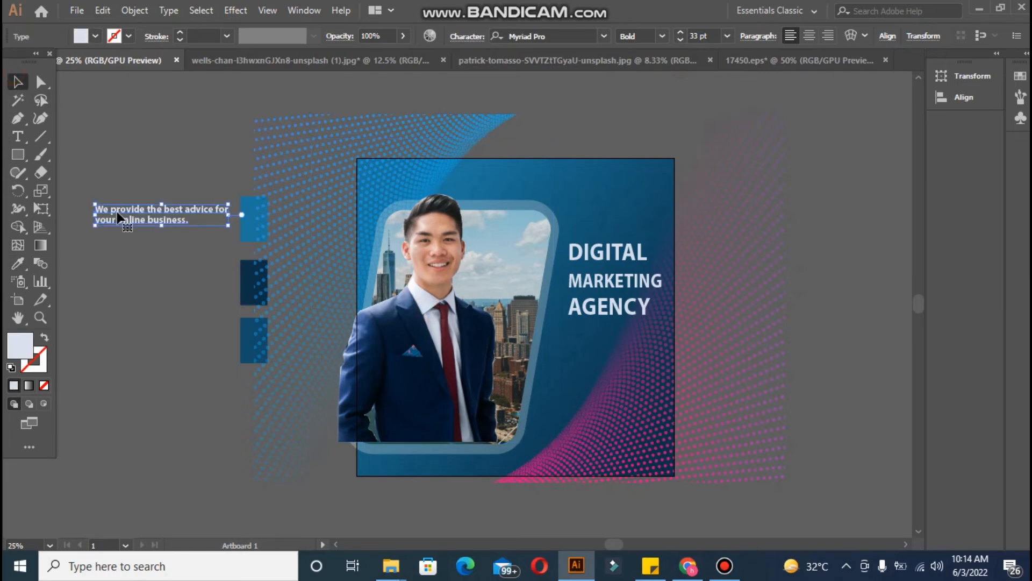
Move the tagline onto the artboard directly below "AGENCY" and set its font style to Italic
left_click(664, 36)
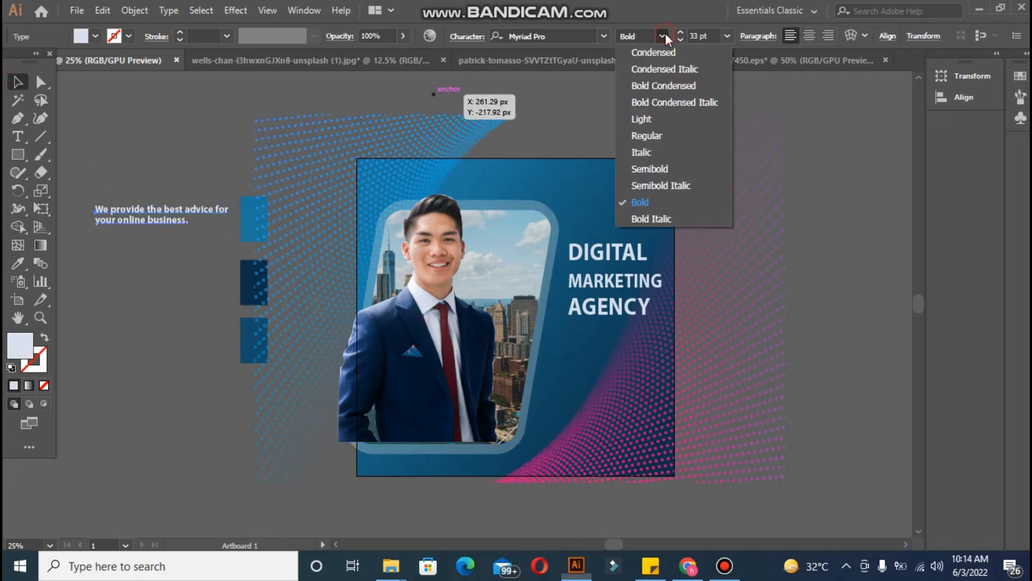
left_click(658, 135)
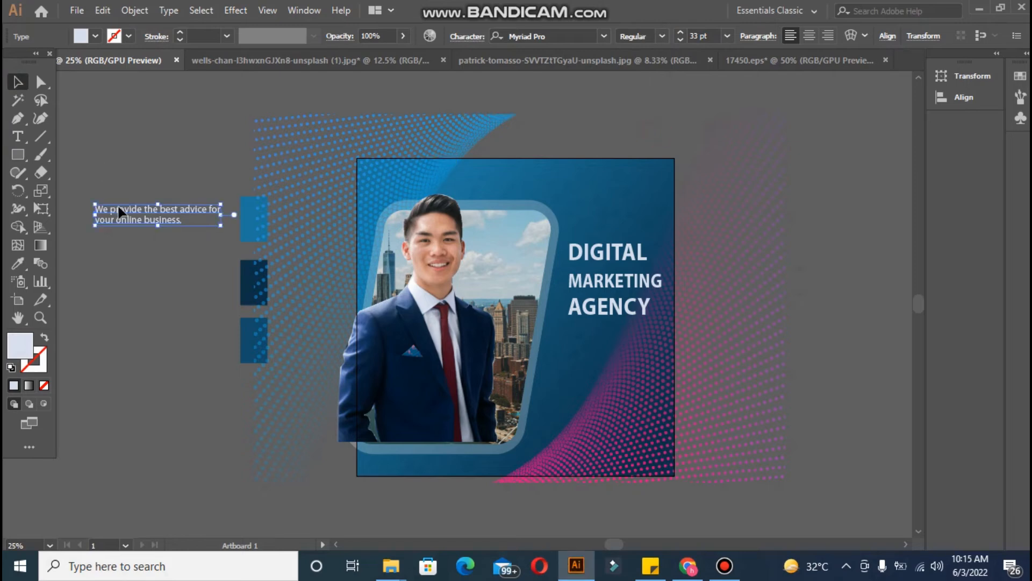
left_click_drag(120, 213, 595, 332)
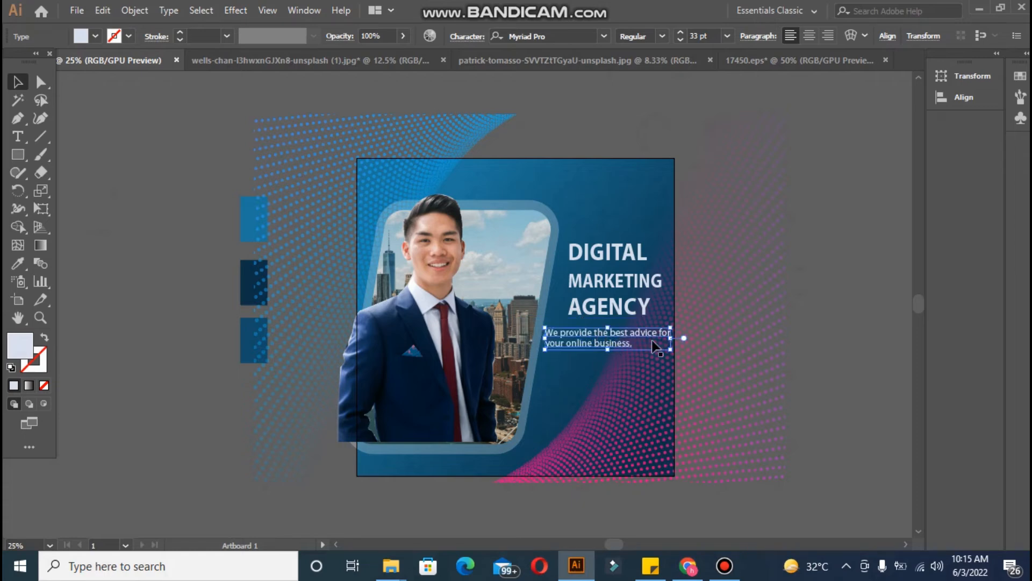
left_click(662, 36)
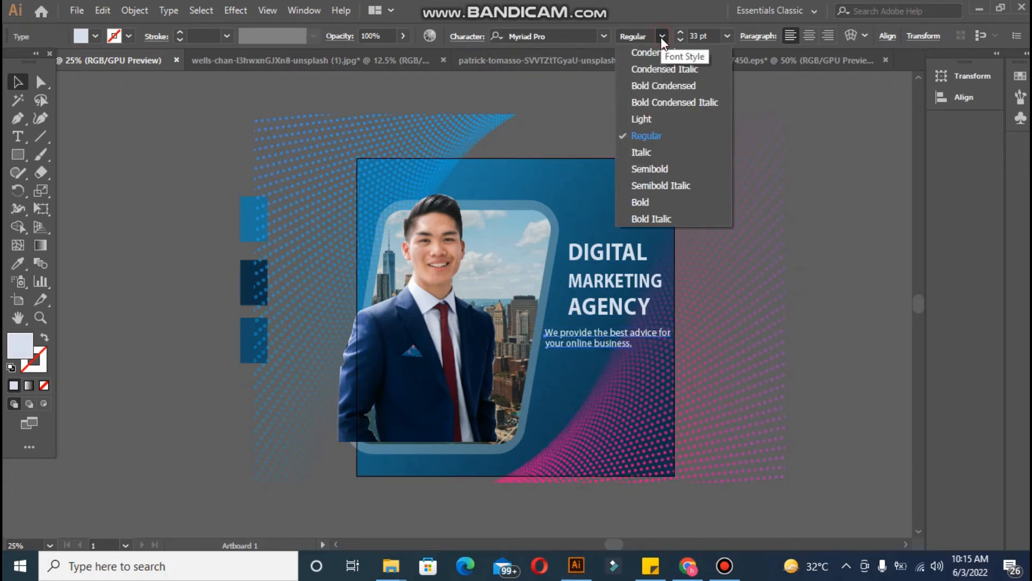
left_click(650, 154)
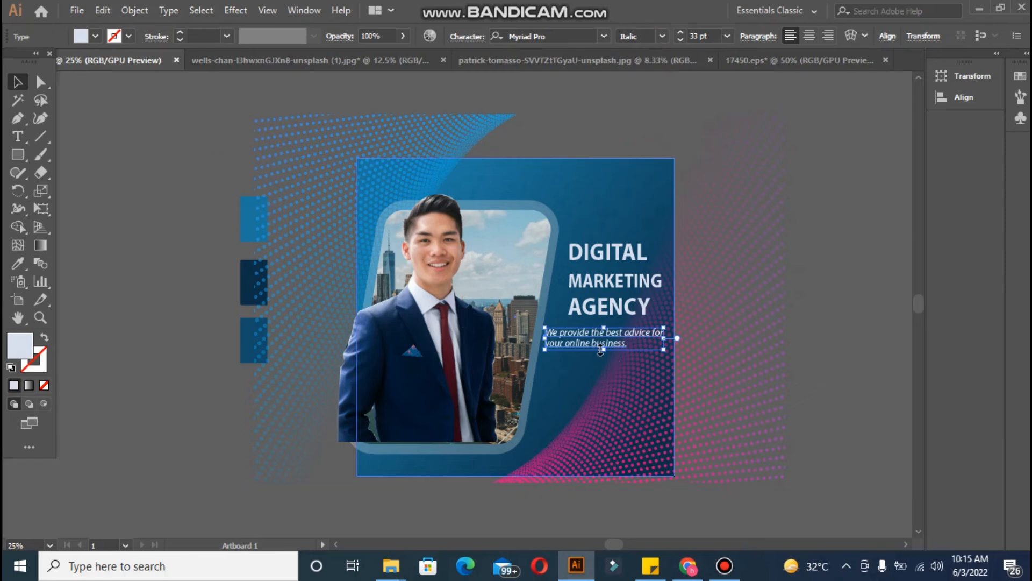
Re-break the tagline into "We provide the best advice" and "for your online business."
double_click(651, 332)
key("Return")
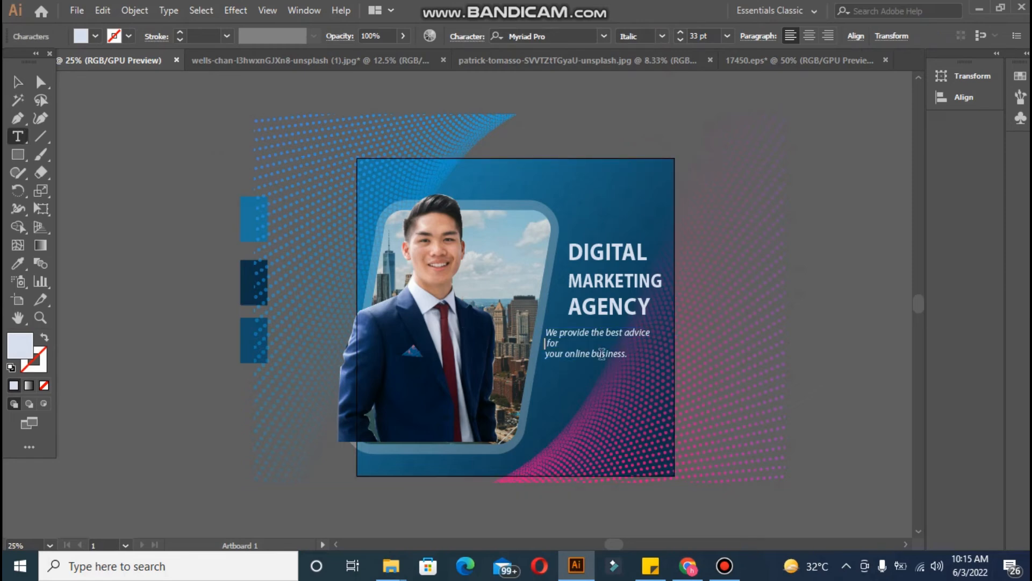
left_click(548, 355)
key("BackSpace")
key("BackSpace")
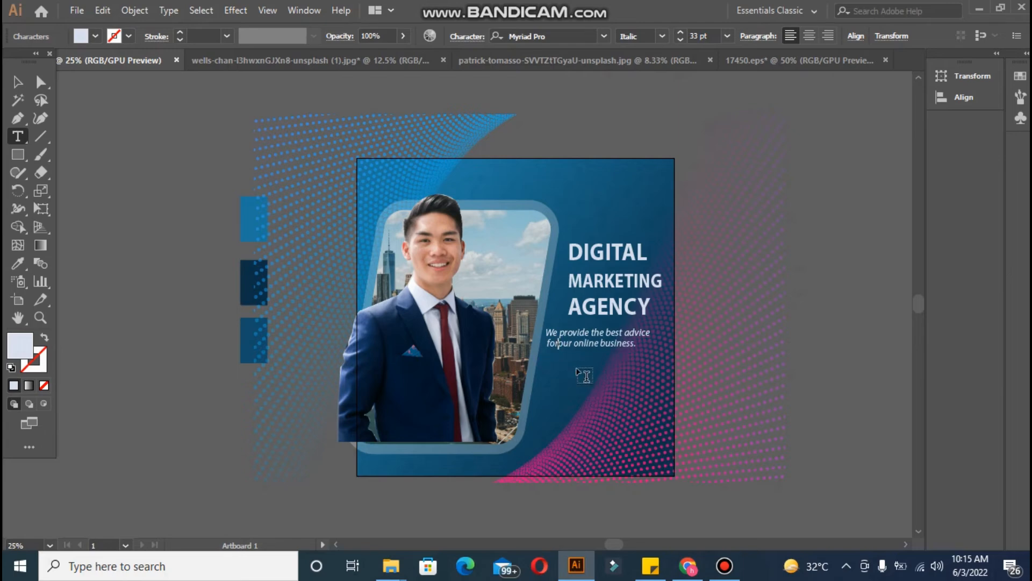
type("y")
left_click(18, 81)
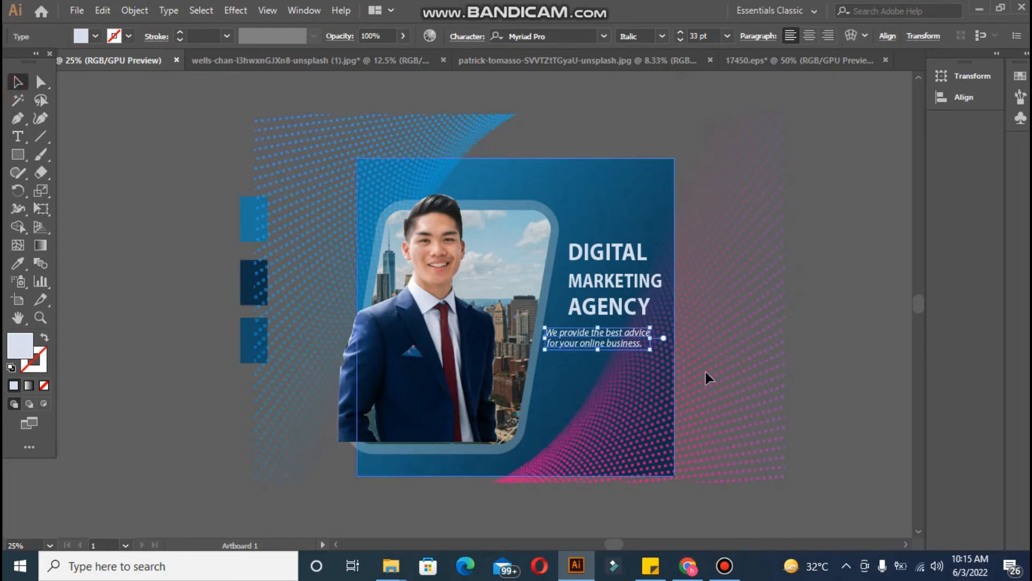
Shift the tagline slightly up and to the right so it sits closer beneath "AGENCY"
left_click_drag(593, 334, 604, 329)
left_click(764, 352)
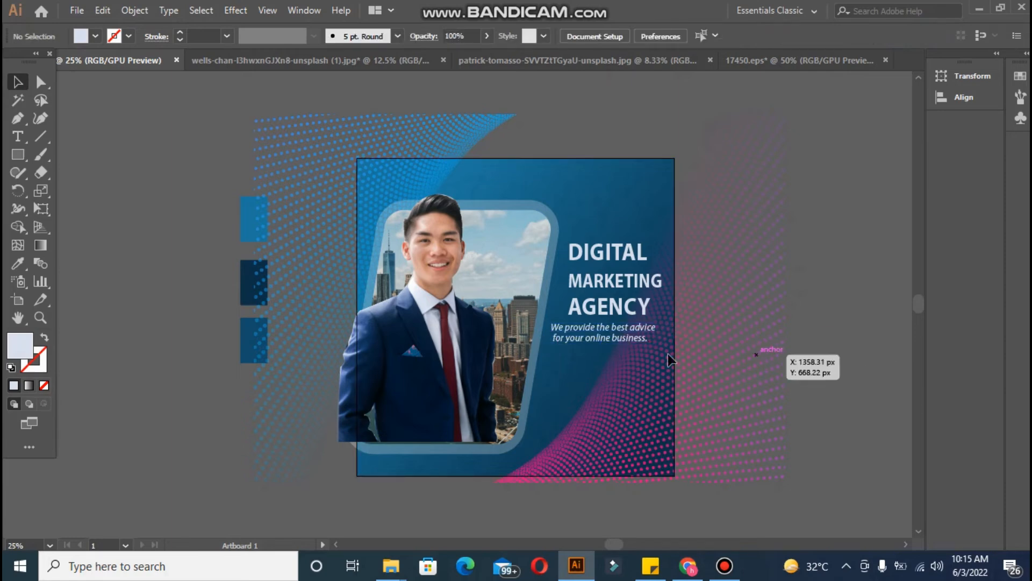
left_click_drag(586, 333, 598, 332)
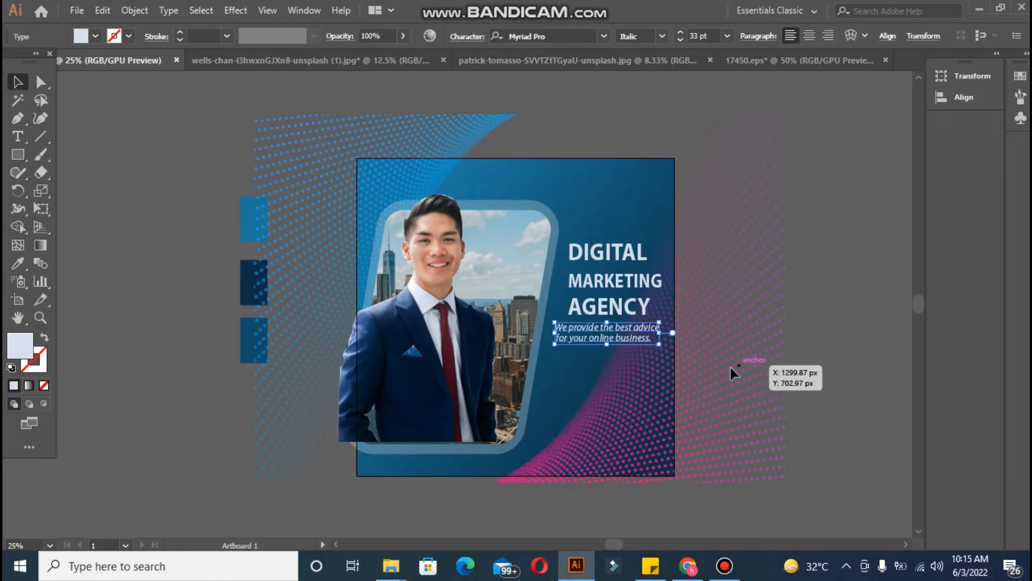
left_click(815, 383)
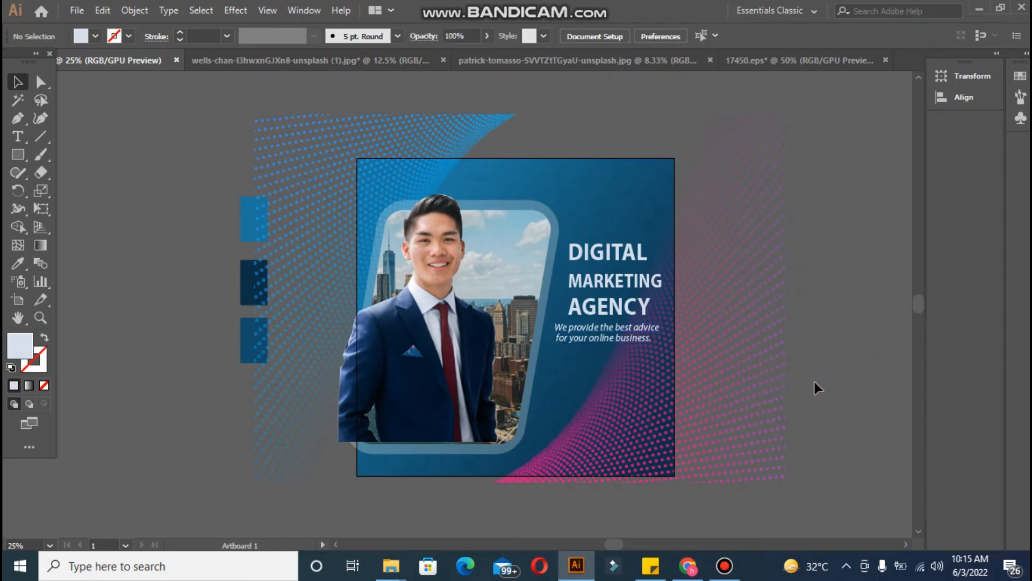
Add the two-line text "LOGO HERE" outside the artboard's left side and set its font style to Regular
left_click(17, 137)
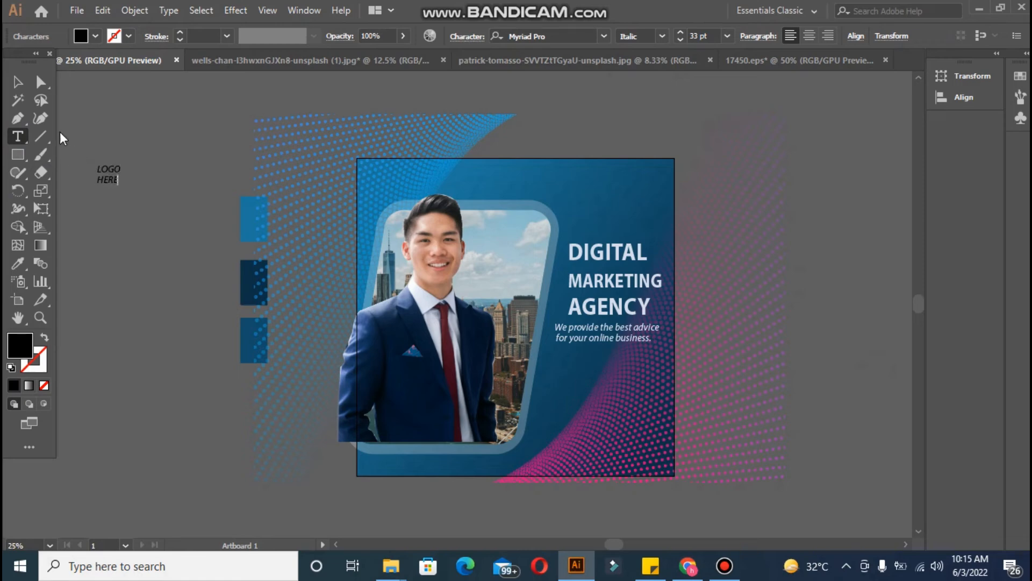
left_click(13, 82)
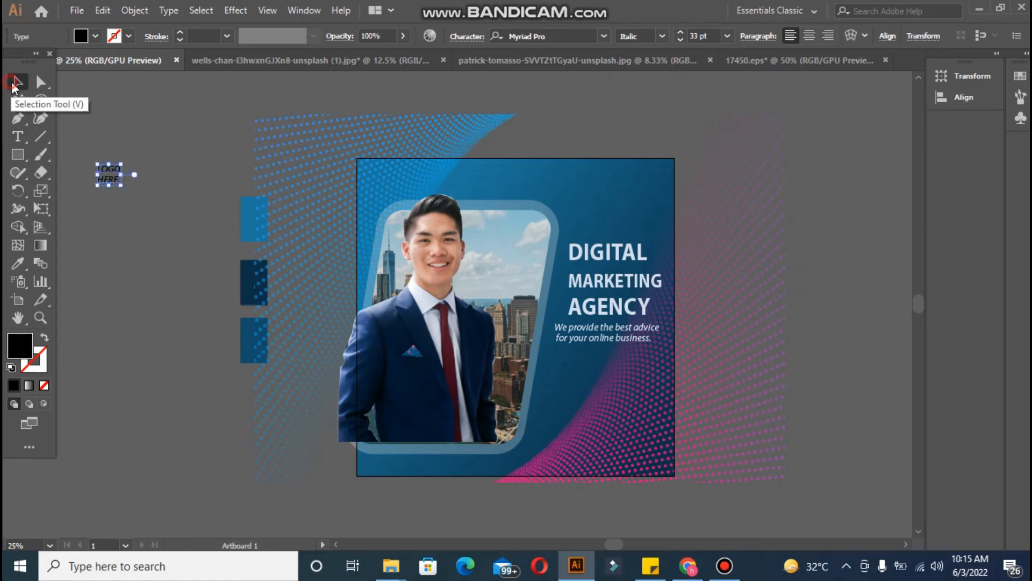
left_click(669, 35)
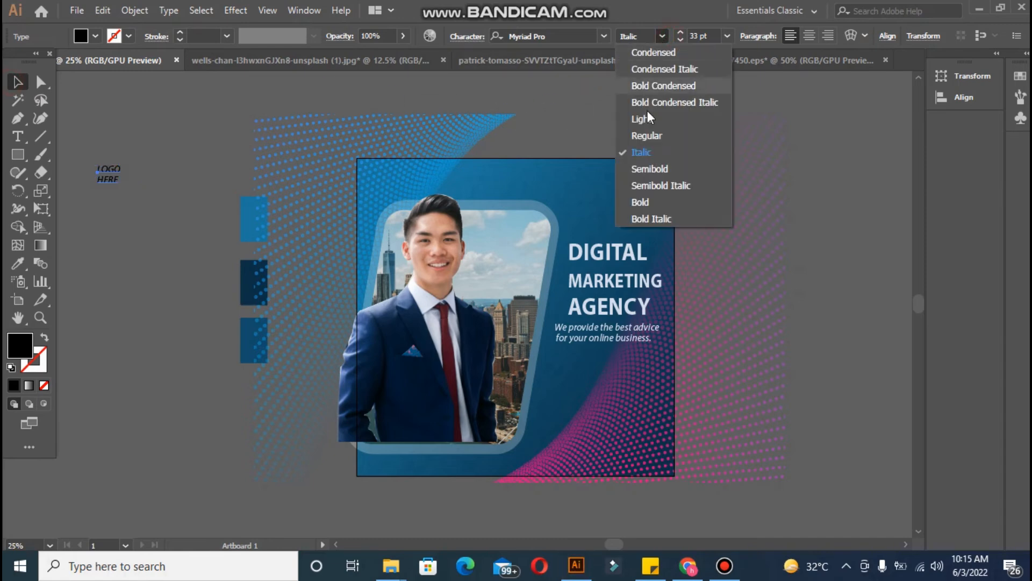
left_click(648, 135)
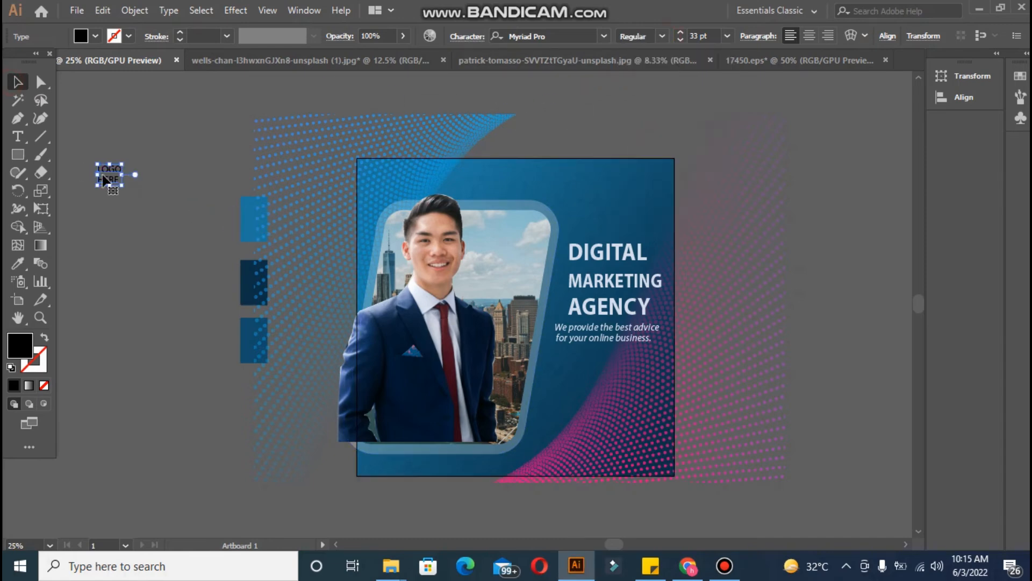
Recolor the "LOGO HERE" text with the pale tone sampled from the businessman's shirt
left_click(16, 263)
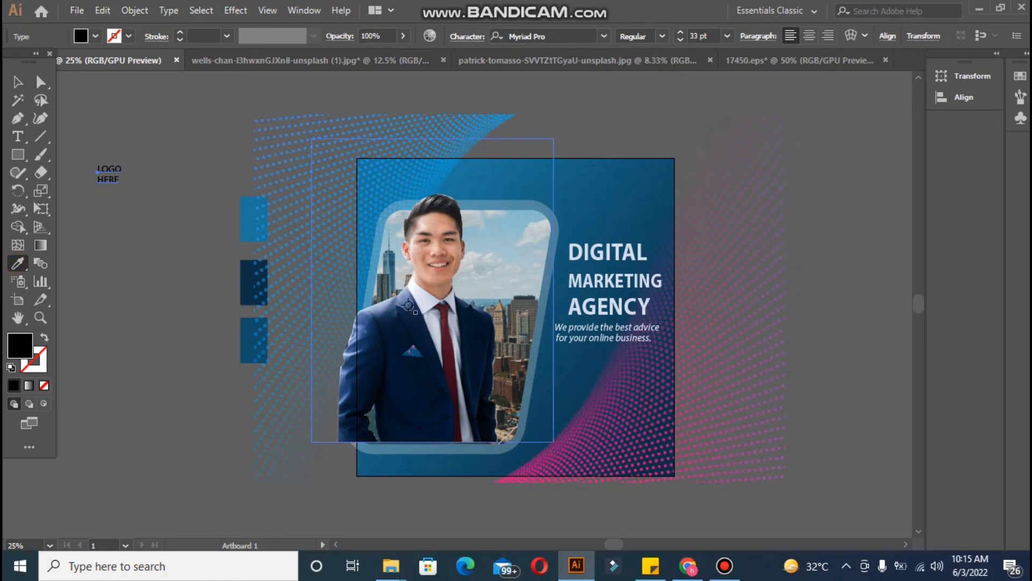
left_click(428, 300)
left_click(17, 82)
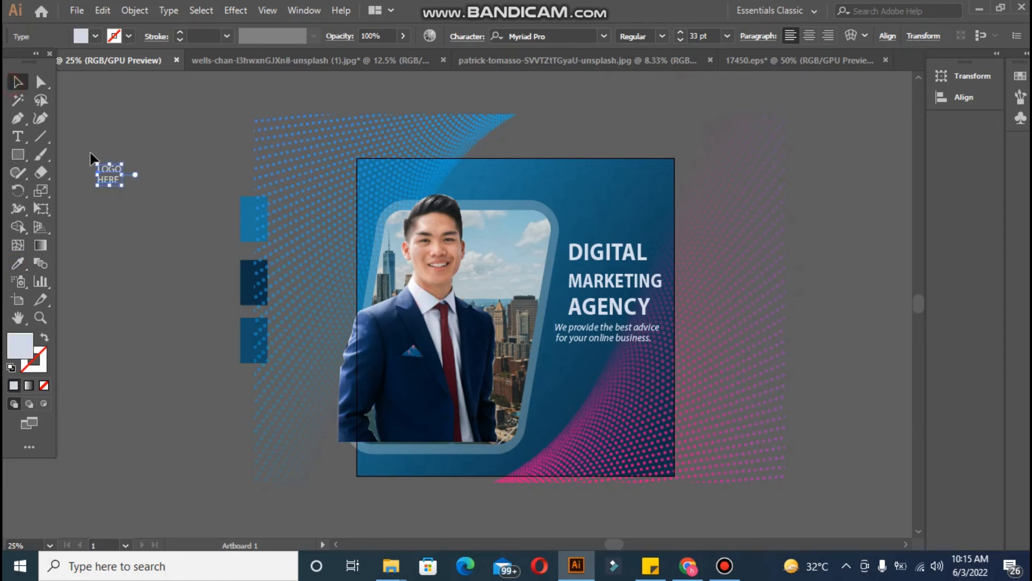
Place the "LOGO HERE" text in the artboard's upper-right corner and enlarge it to about 43.3 pt
left_click(105, 170)
left_click_drag(105, 170, 644, 173)
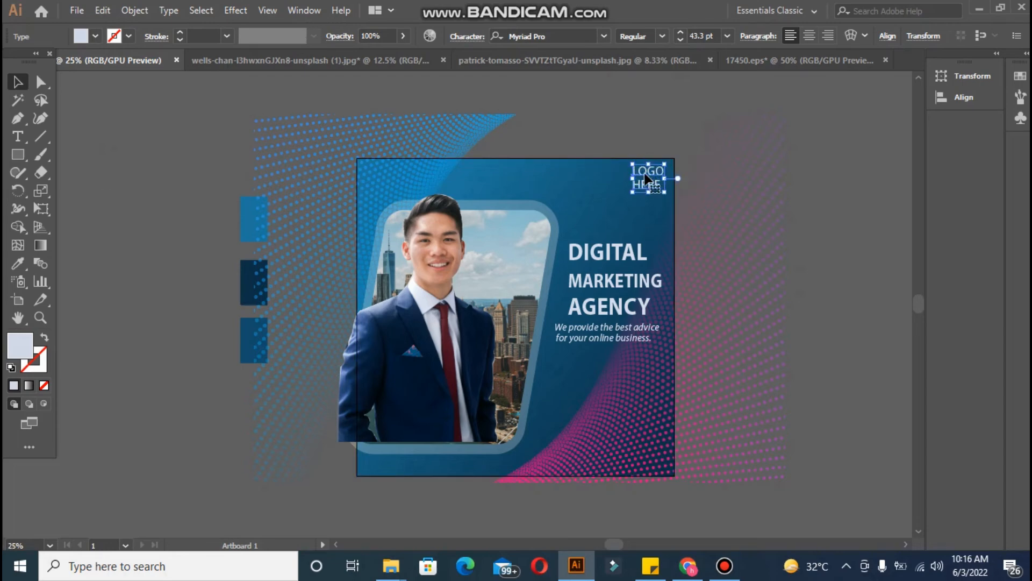
left_click(104, 204)
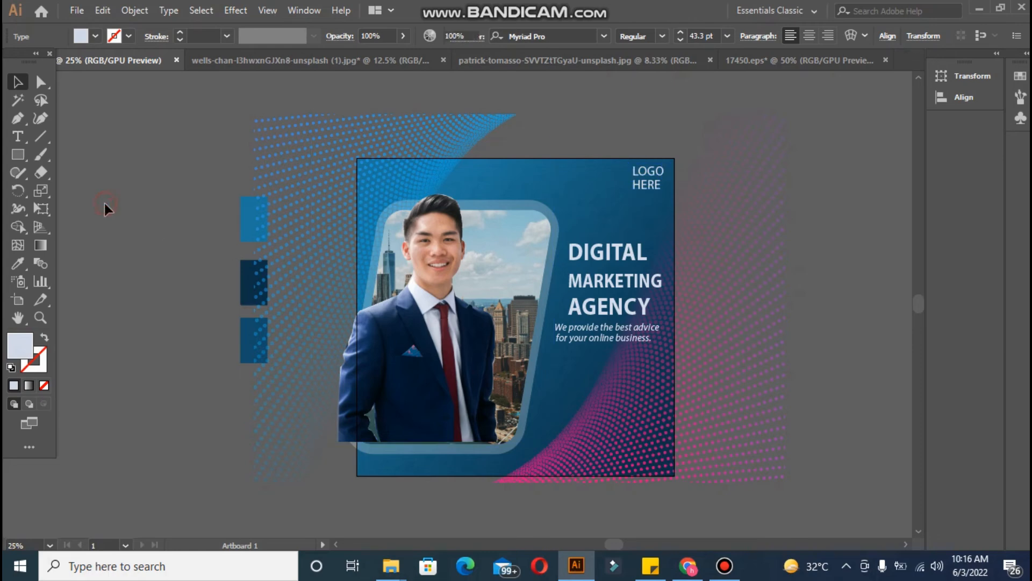
Draw a wide, flat rectangle outside the artboard's left side and fill it with golden yellow E8BD07
left_click(18, 154)
left_click_drag(84, 256, 174, 279)
double_click(20, 344)
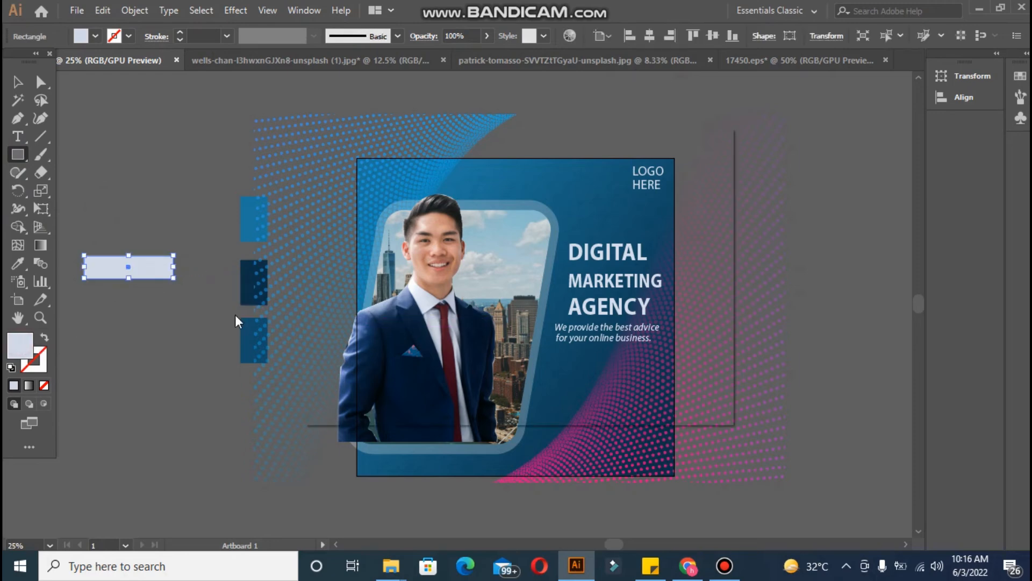
left_click(536, 340)
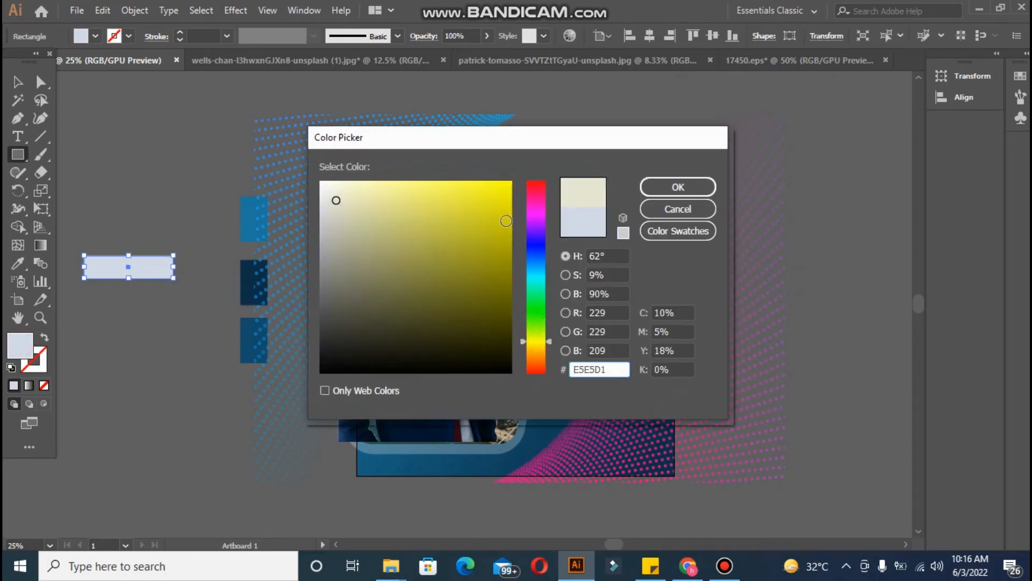
left_click(506, 197)
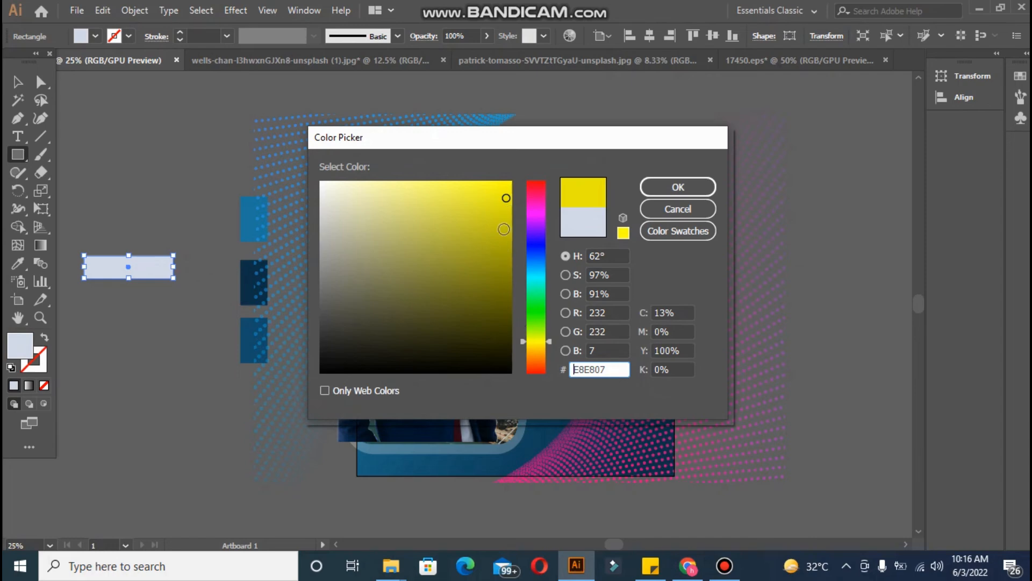
left_click(534, 348)
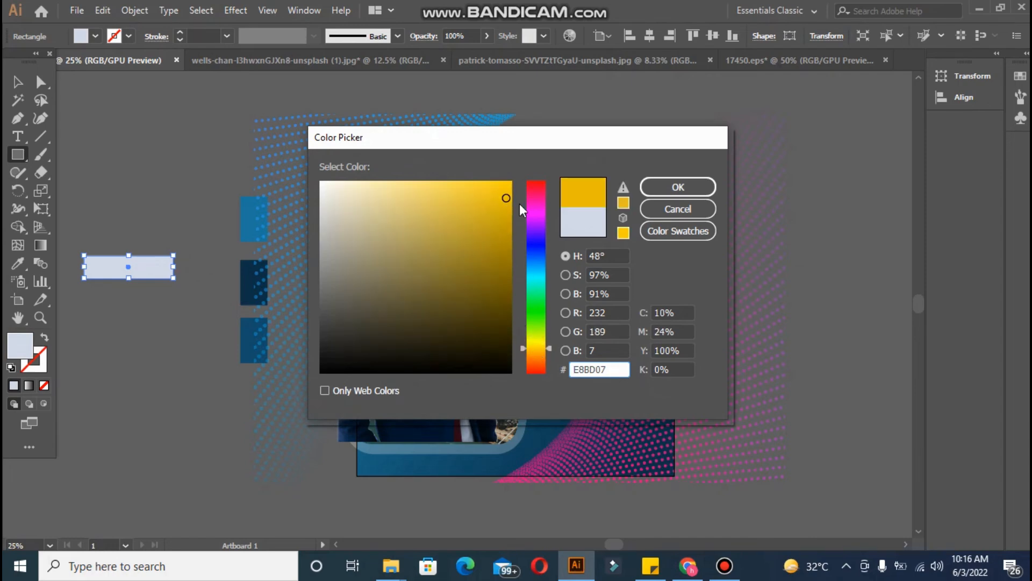
left_click(678, 187)
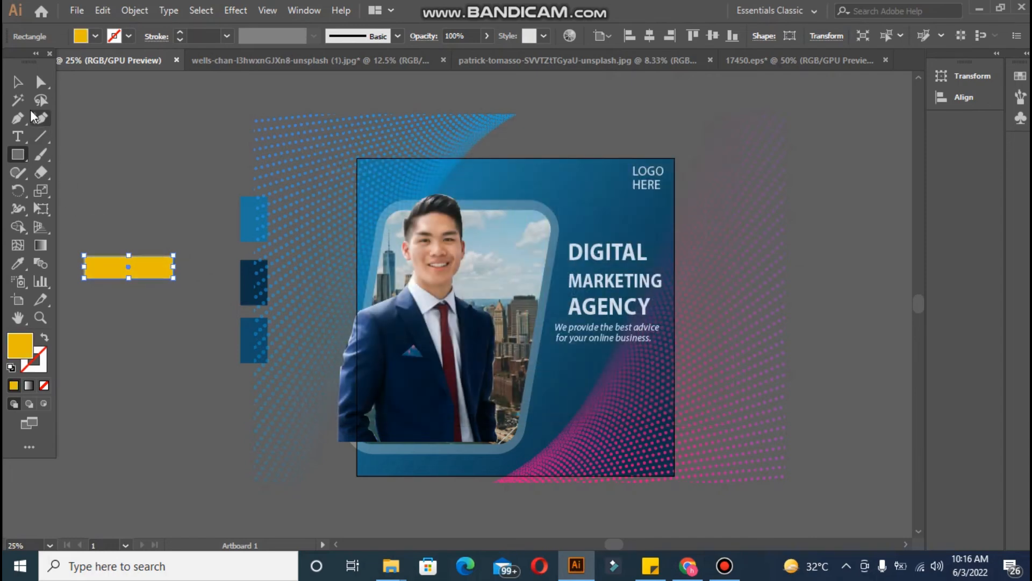
Round the yellow rectangle's corners fully into a pill shape and place it on the artboard beneath the tagline
left_click(19, 85)
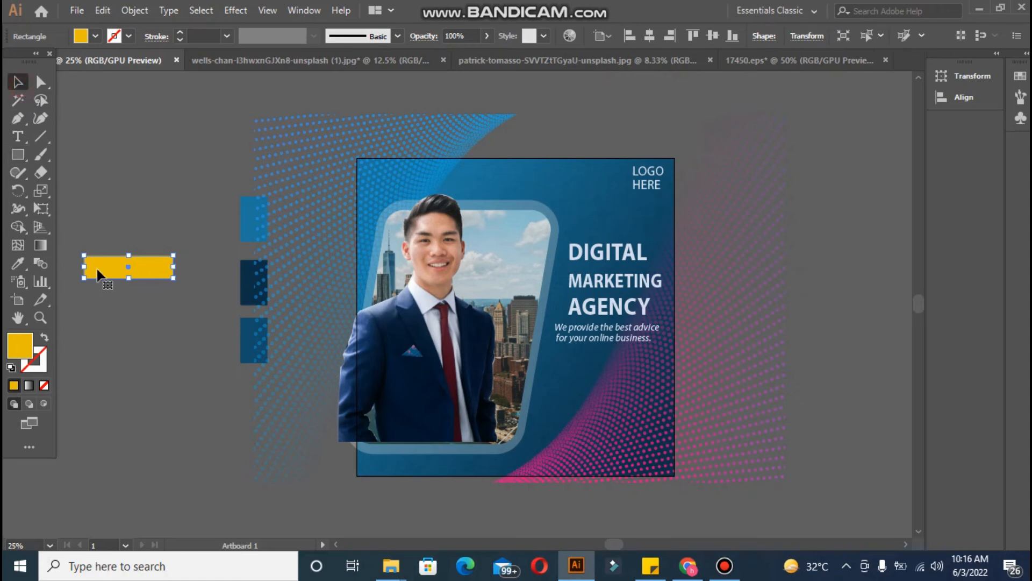
left_click(43, 83)
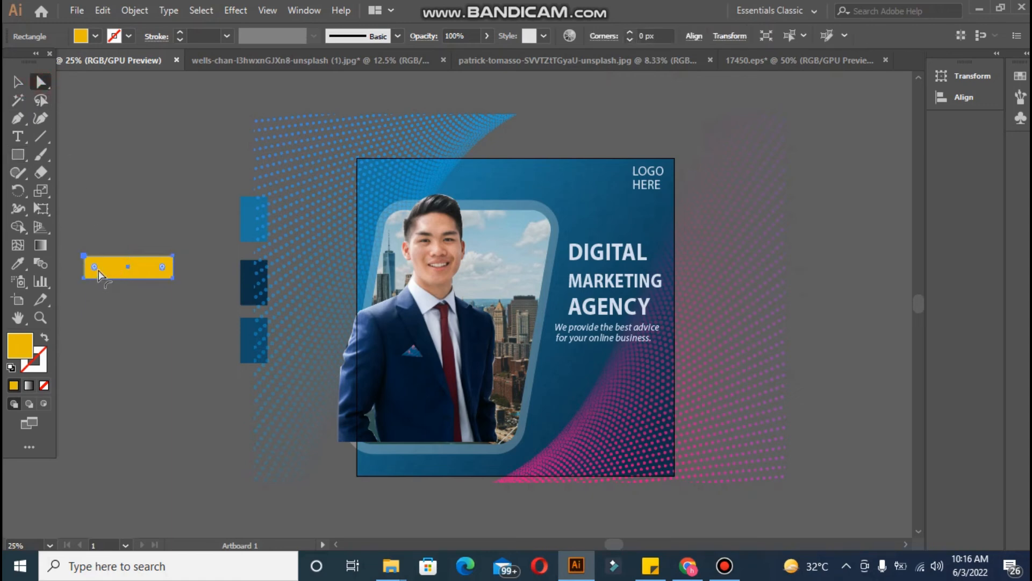
left_click_drag(96, 267, 586, 380)
left_click(102, 238)
left_click(122, 221)
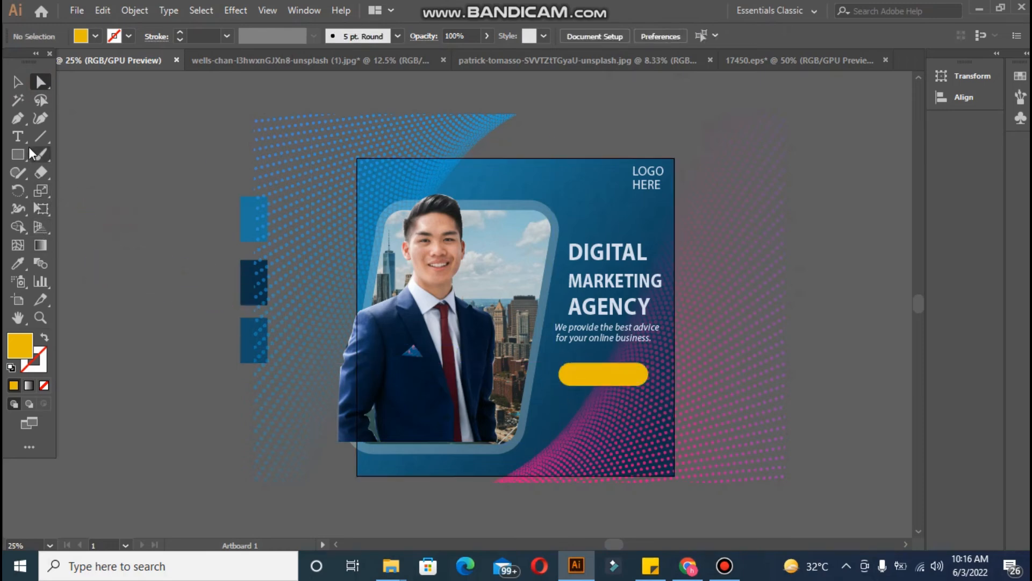
Add the text "CALL NOW" outside the artboard's left side and enlarge it to about 45 pt
left_click(17, 138)
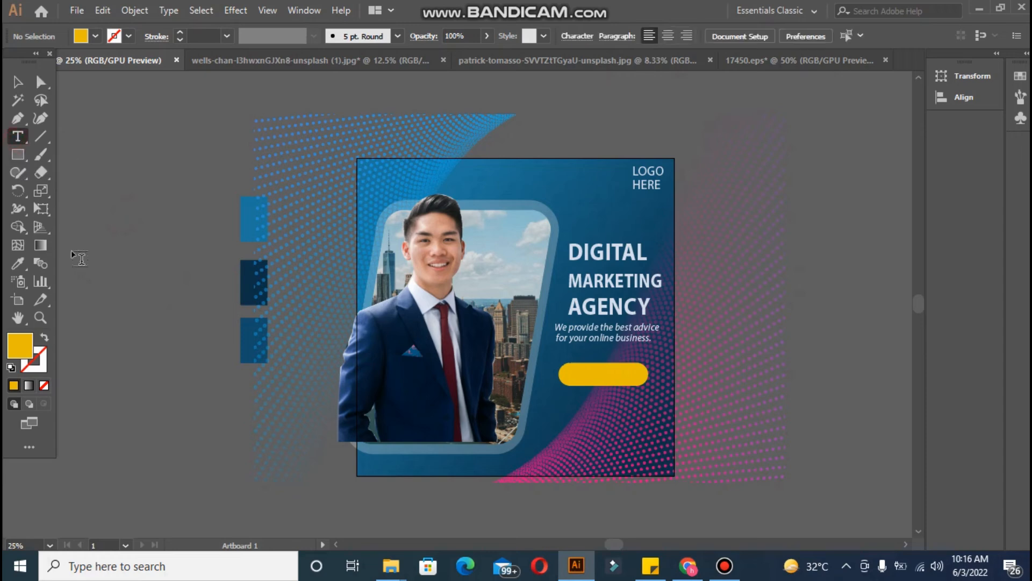
left_click(111, 295)
key("BackSpace")
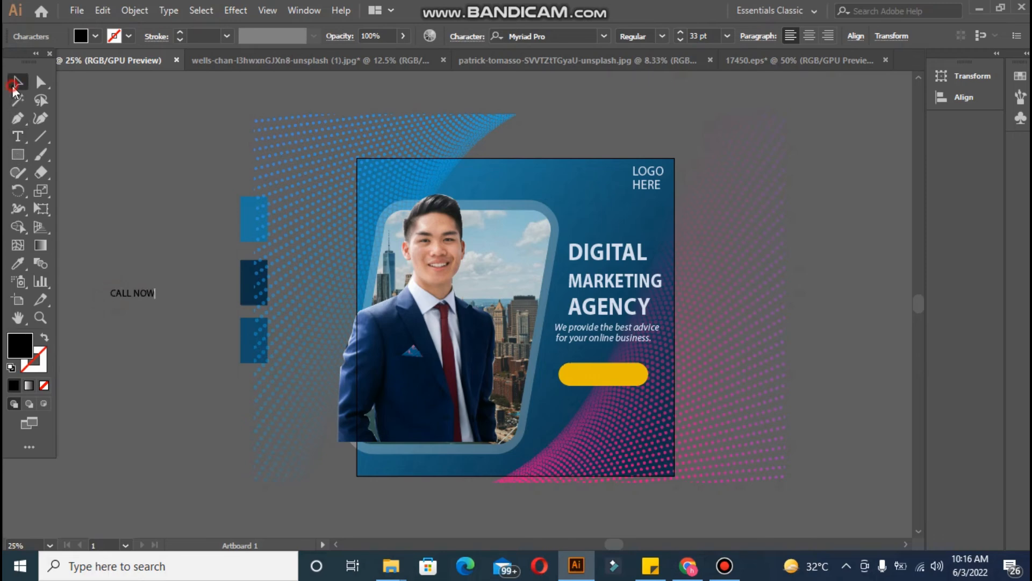
left_click(18, 82)
mouse_move(154, 300)
left_mouse_down()
mouse_move(180, 295)
mouse_move(194, 323)
mouse_move(172, 303)
left_mouse_up()
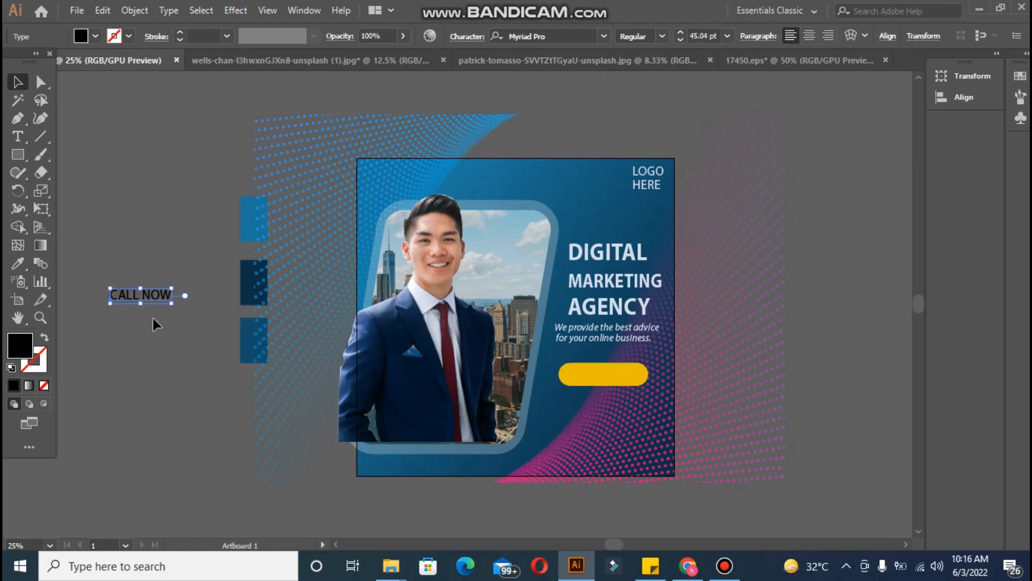
Set the "CALL NOW" text to Bold and place it on the yellow pill shape
left_click(661, 37)
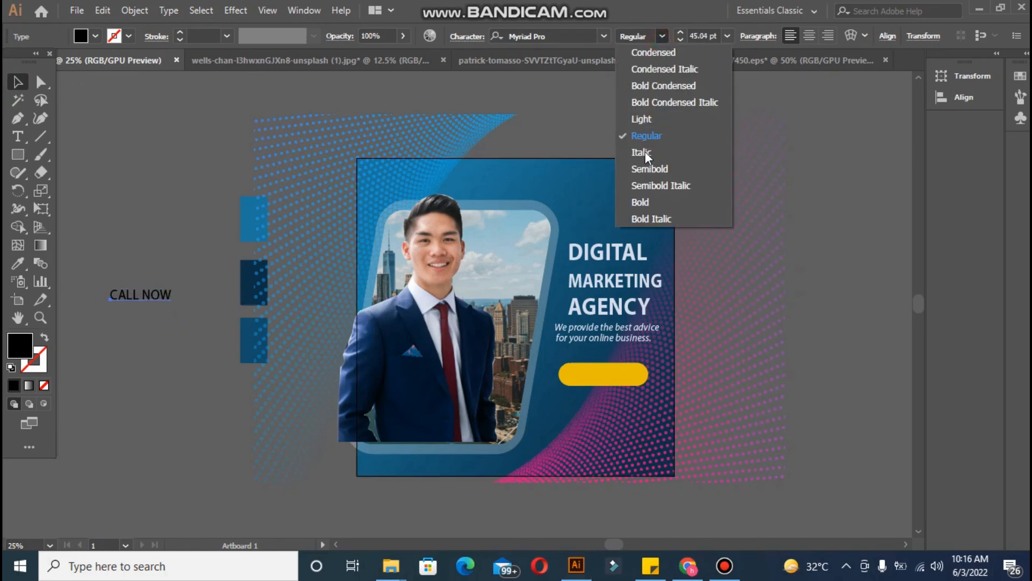
left_click(640, 202)
left_click(112, 252)
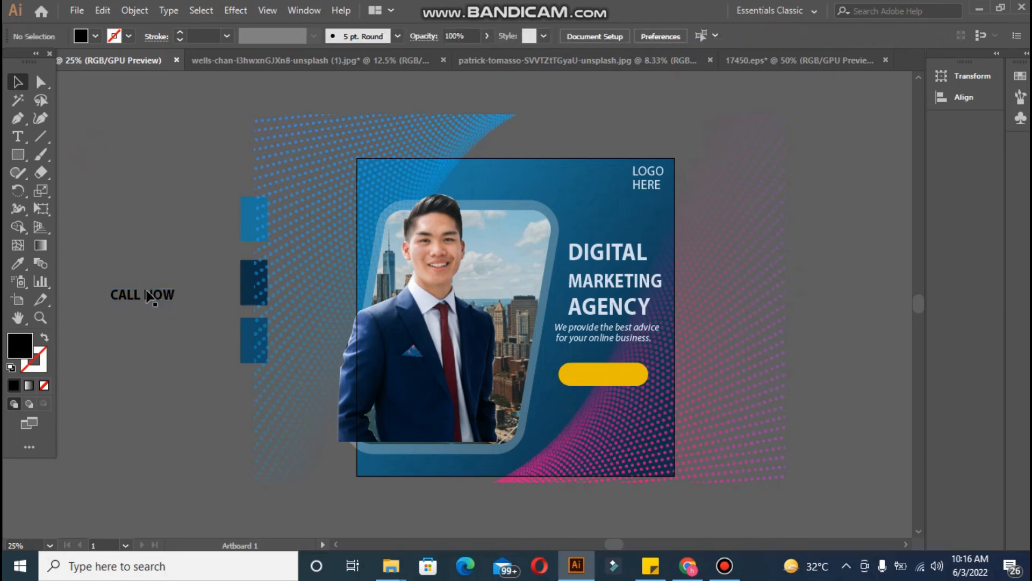
left_click_drag(150, 296, 605, 376)
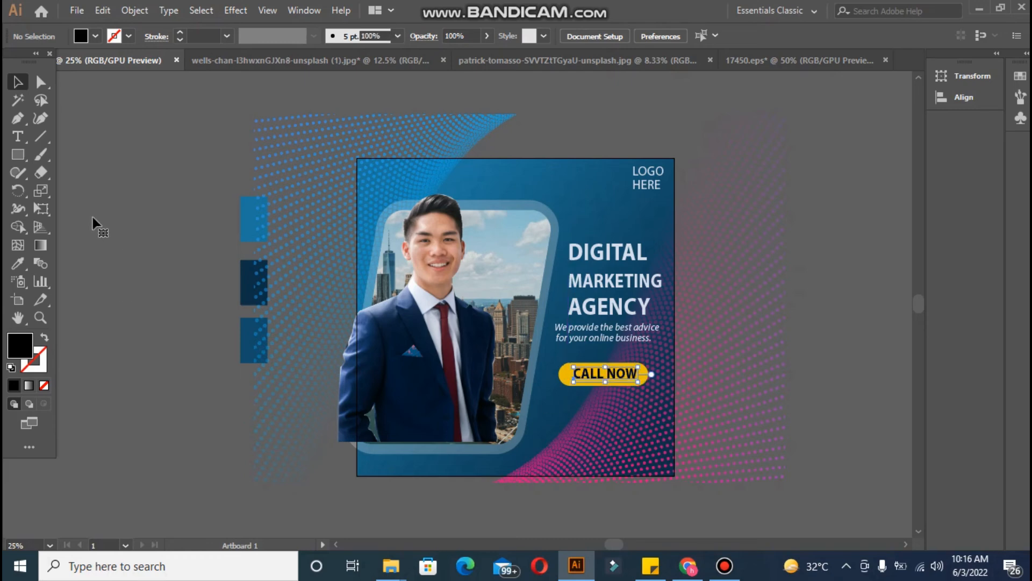
left_click(129, 231)
Center the "CALL NOW" text and the yellow pill shape on each other horizontally and vertically
left_click(567, 381)
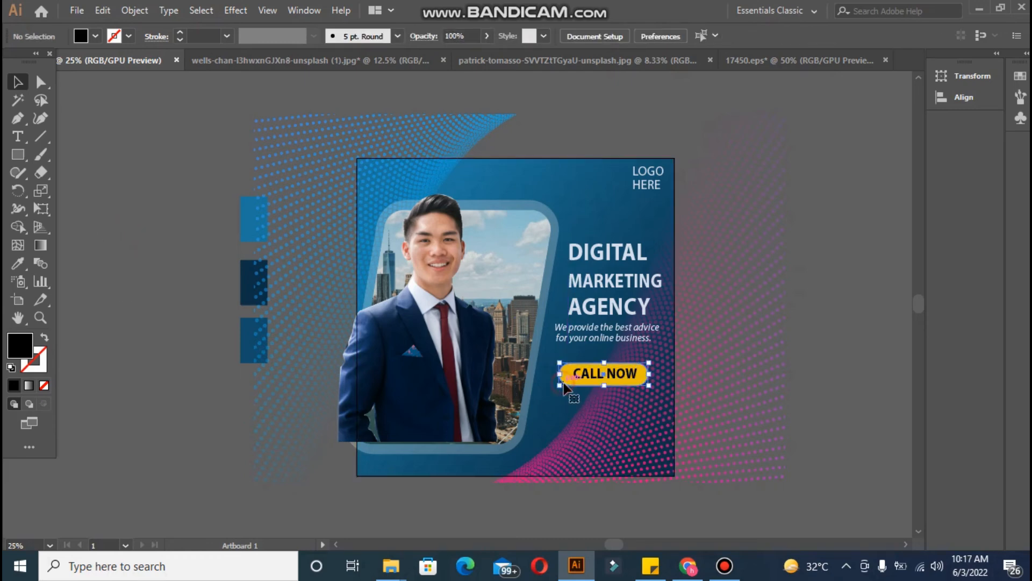
left_click(588, 371, "shift")
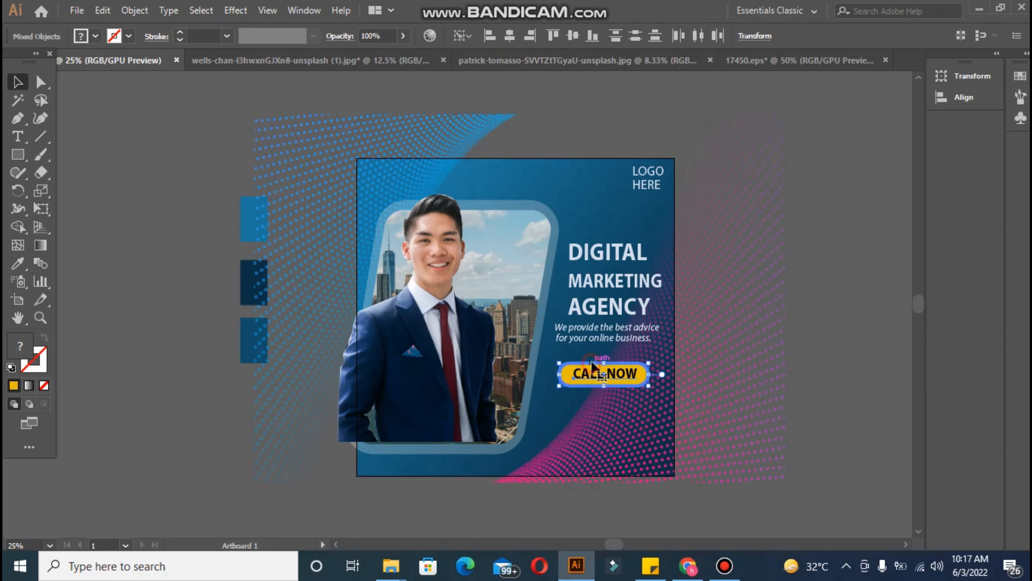
left_click(513, 41)
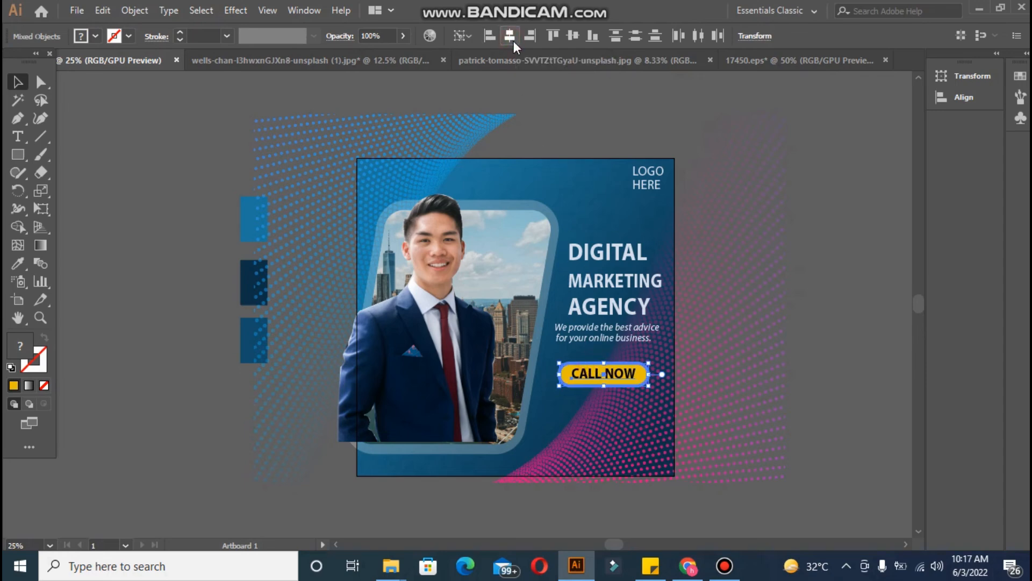
left_click(573, 37)
left_click(181, 235)
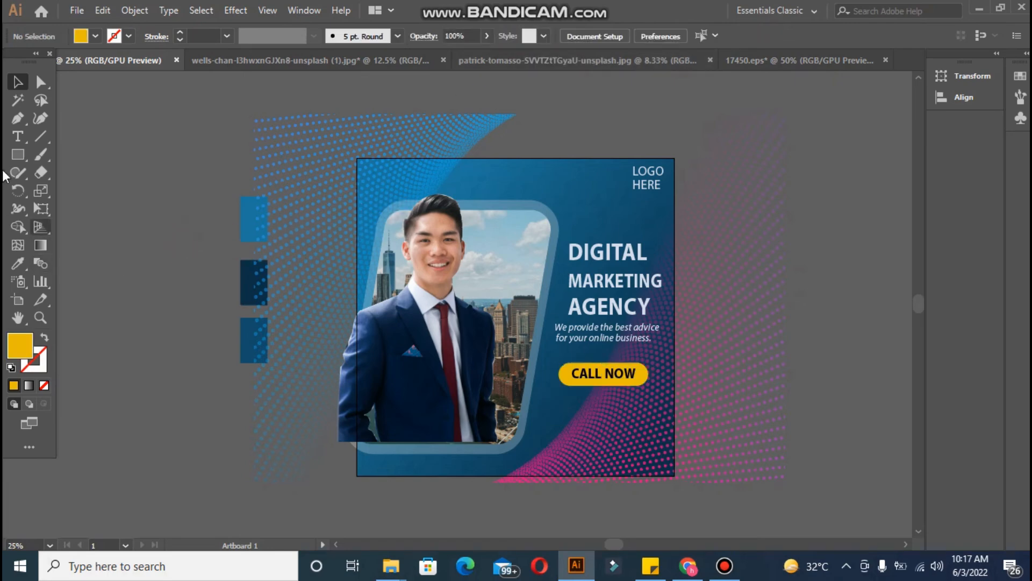
Add a placeholder phone number as text outside the artboard's left side and recolor it with the businessman's pale shirt tone
left_click(21, 138)
left_click(96, 257)
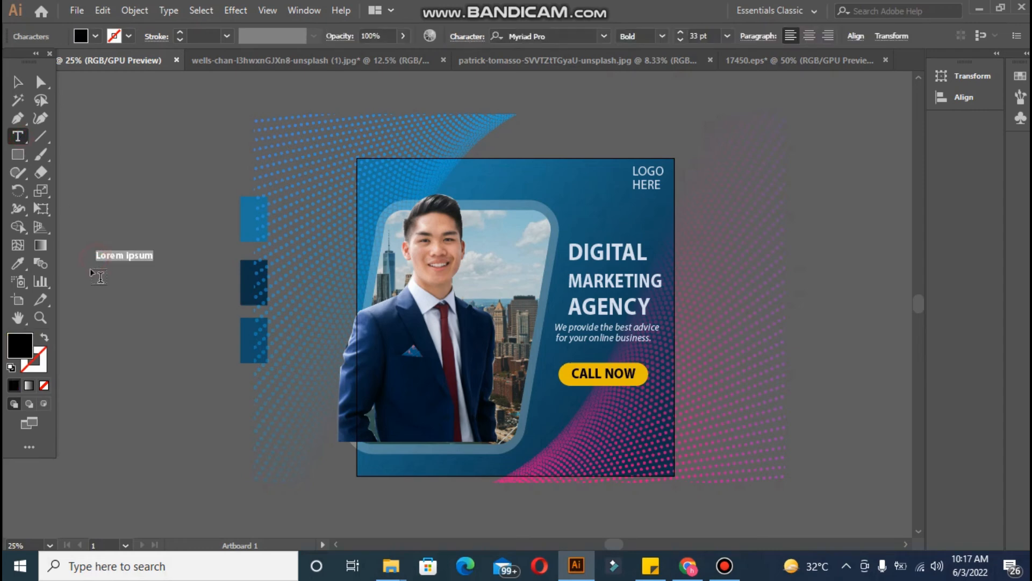
type("1")
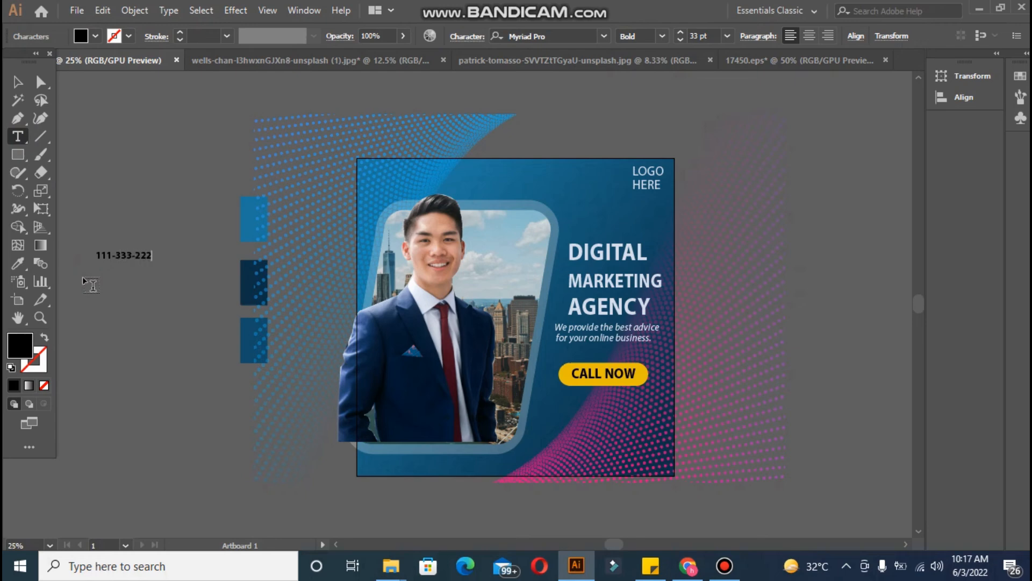
type("11-333-222")
left_click(18, 83)
left_click(18, 263)
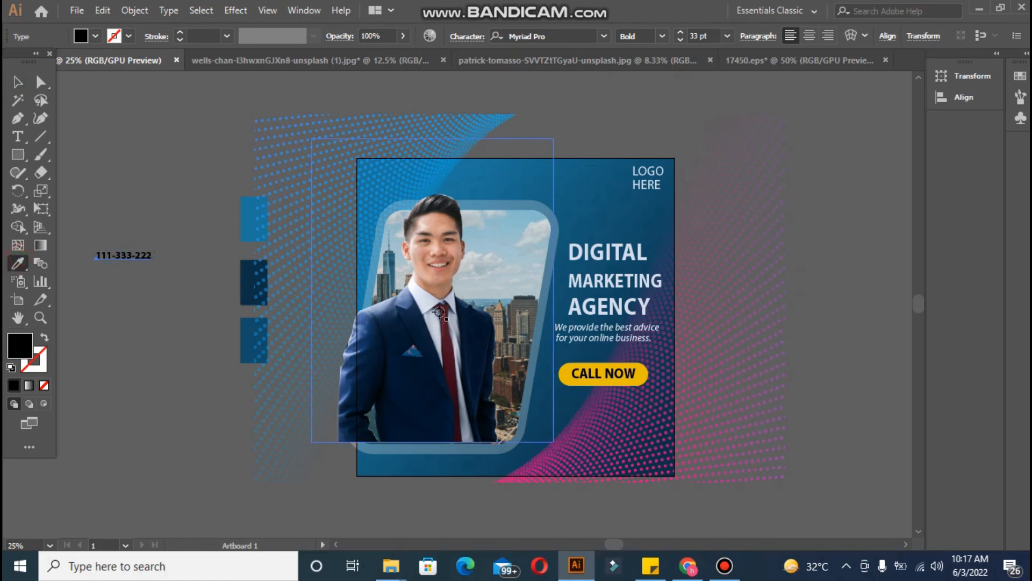
left_click(427, 297)
left_click(18, 81)
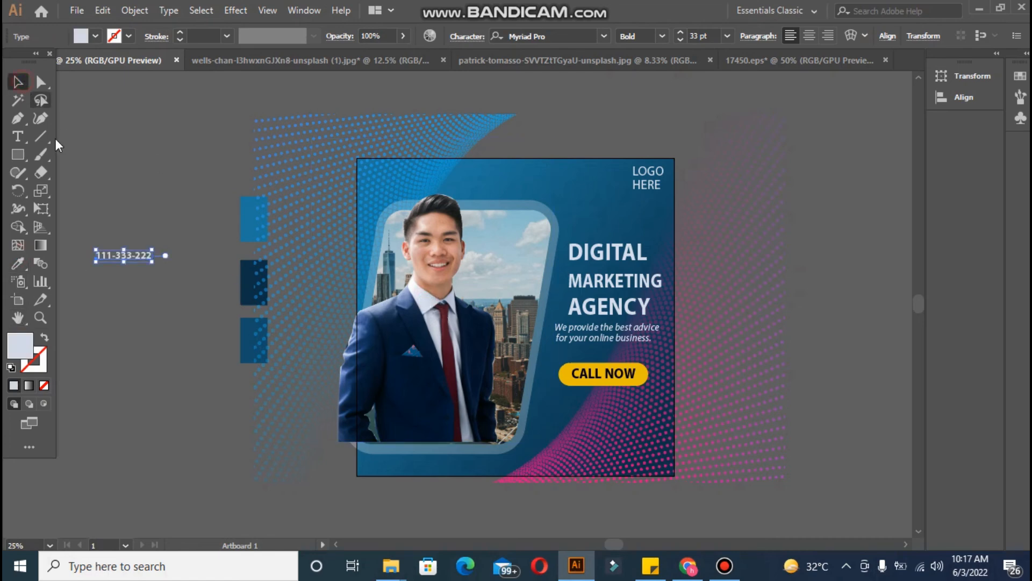
Place the phone number in the artboard's lower-right corner and enlarge it to about 61.6 pt
left_click_drag(152, 262, 189, 306)
left_click_drag(143, 262, 596, 459)
left_click(543, 475)
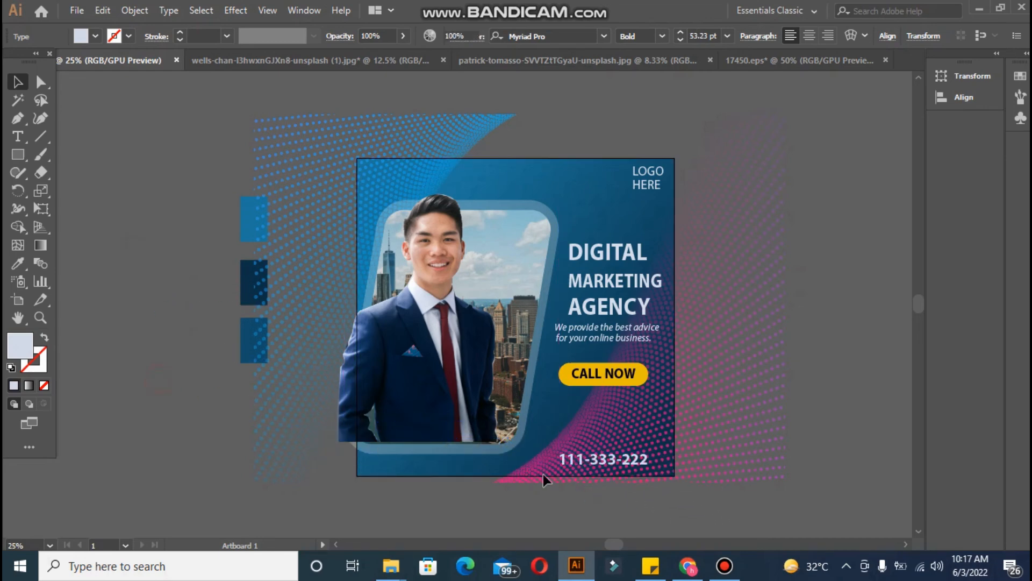
left_click(578, 461)
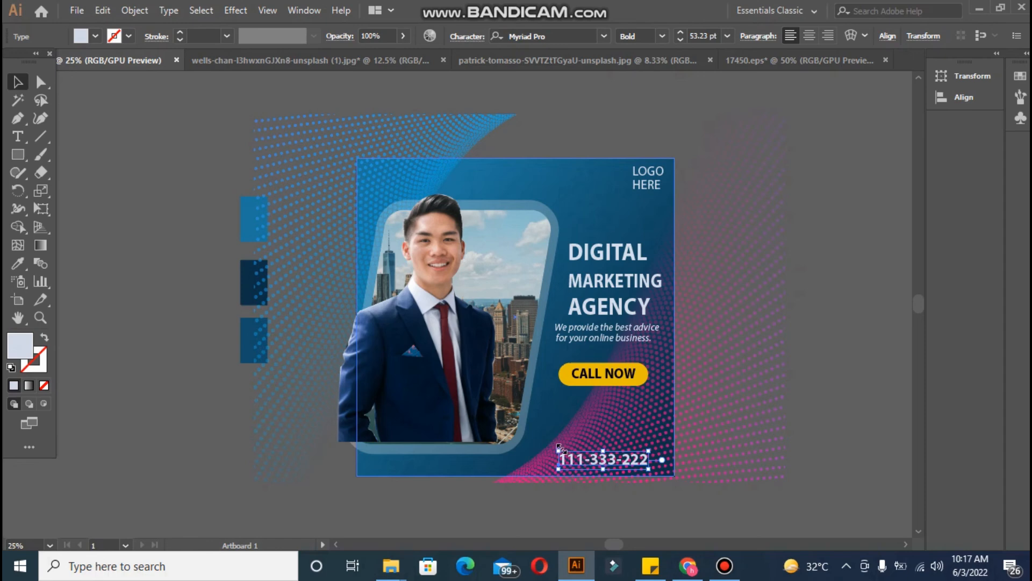
mouse_move(559, 448)
left_mouse_down()
mouse_move(544, 439)
mouse_move(571, 463)
left_mouse_up()
left_click(130, 434)
left_click(189, 456)
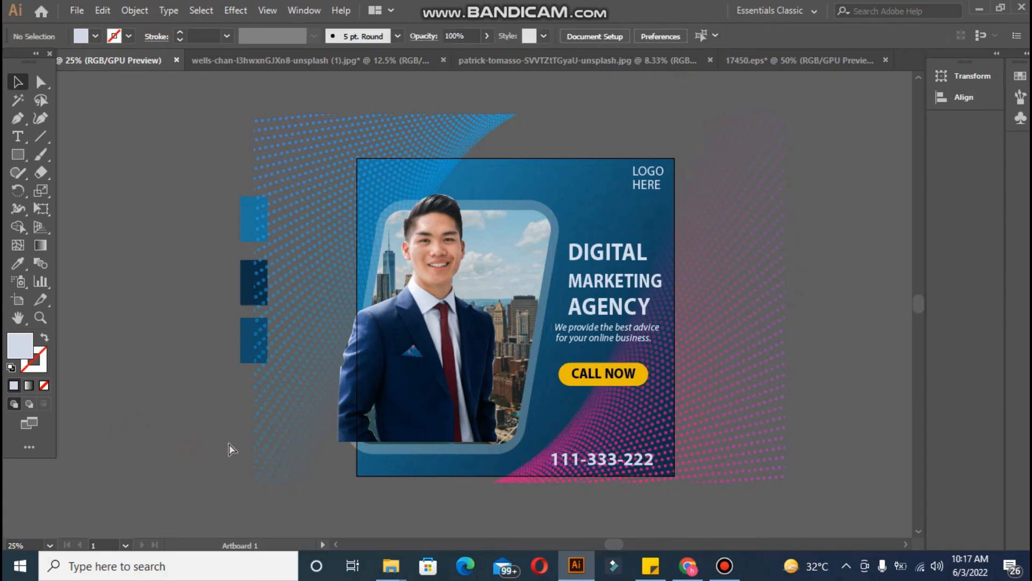
Try releasing the clipping mask of the dotted wave pattern, and undo the release
left_click(230, 442)
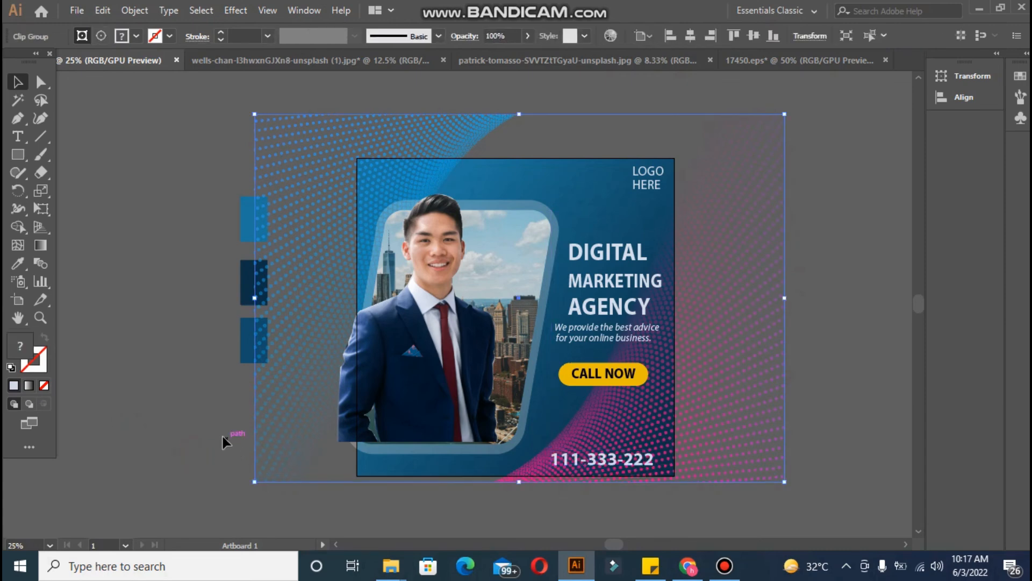
left_click(211, 427)
left_click(828, 422)
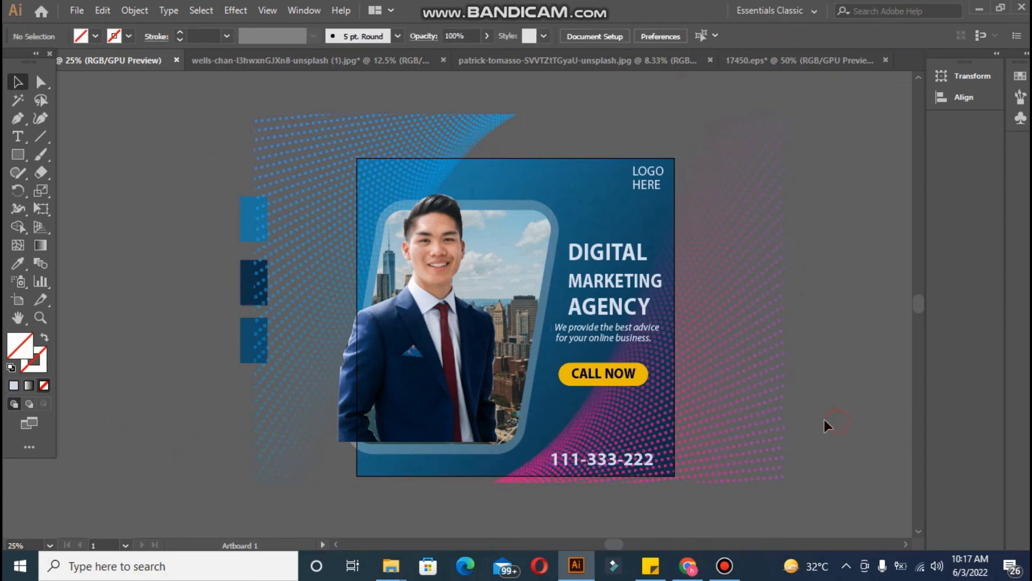
left_click(743, 377)
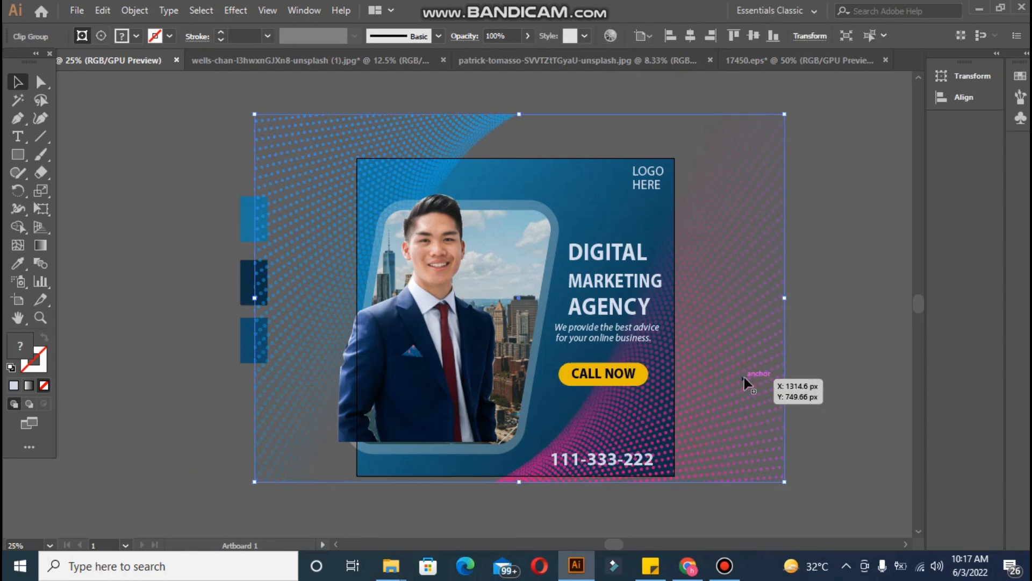
right_click(670, 376)
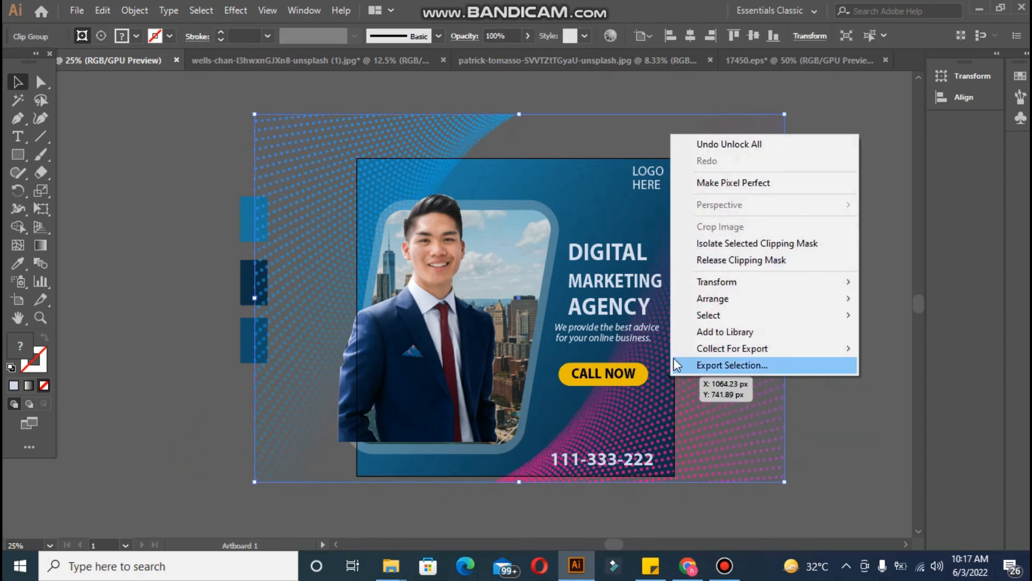
left_click(750, 261)
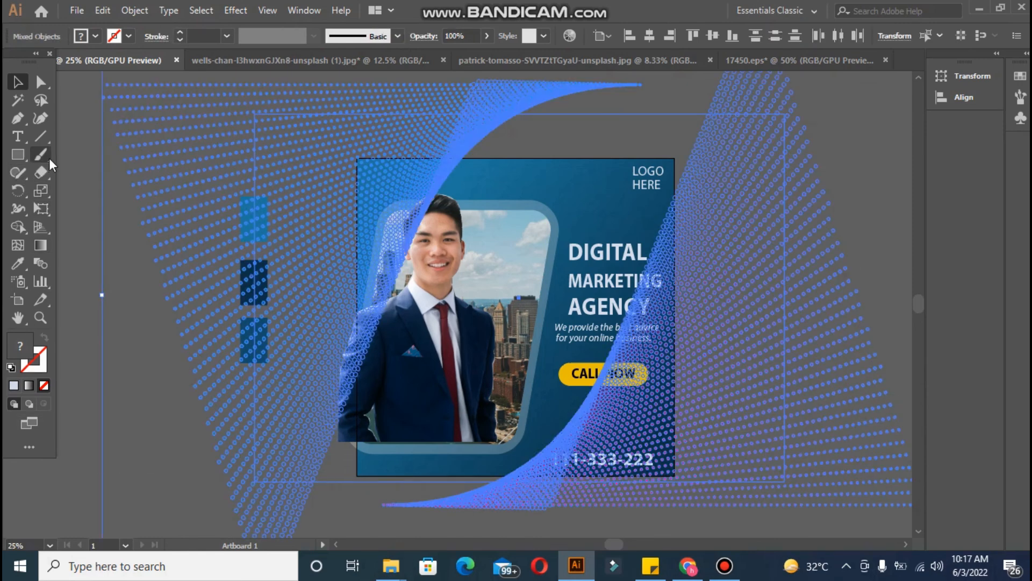
left_click(72, 165)
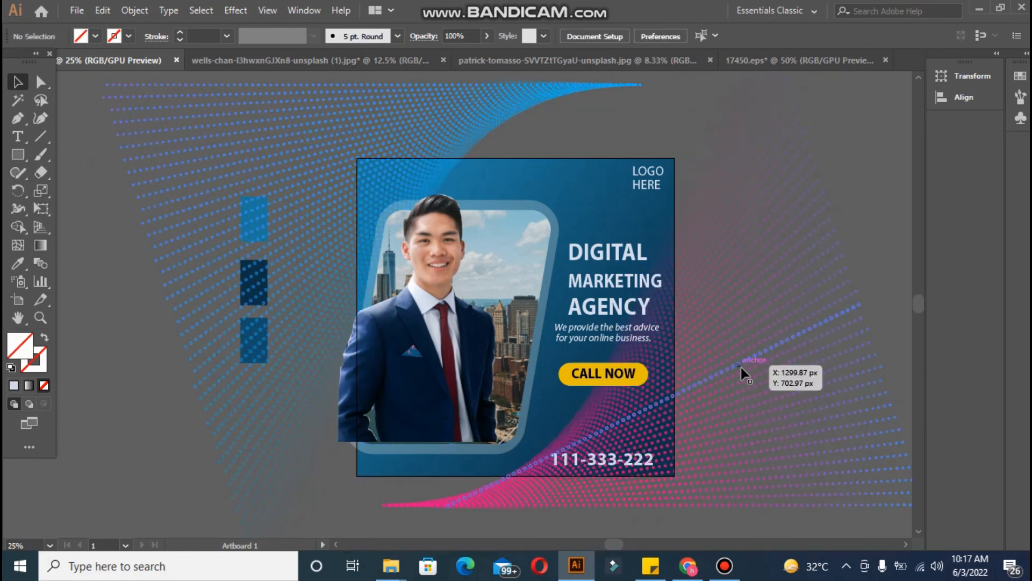
left_click_drag(741, 366, 717, 399)
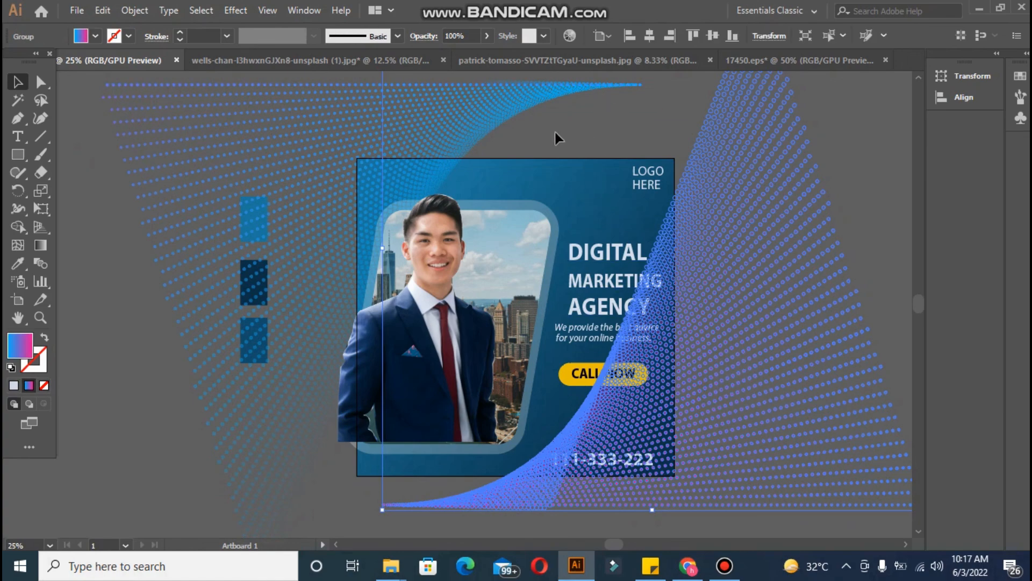
key("ctrl+z")
key("ctrl+z")
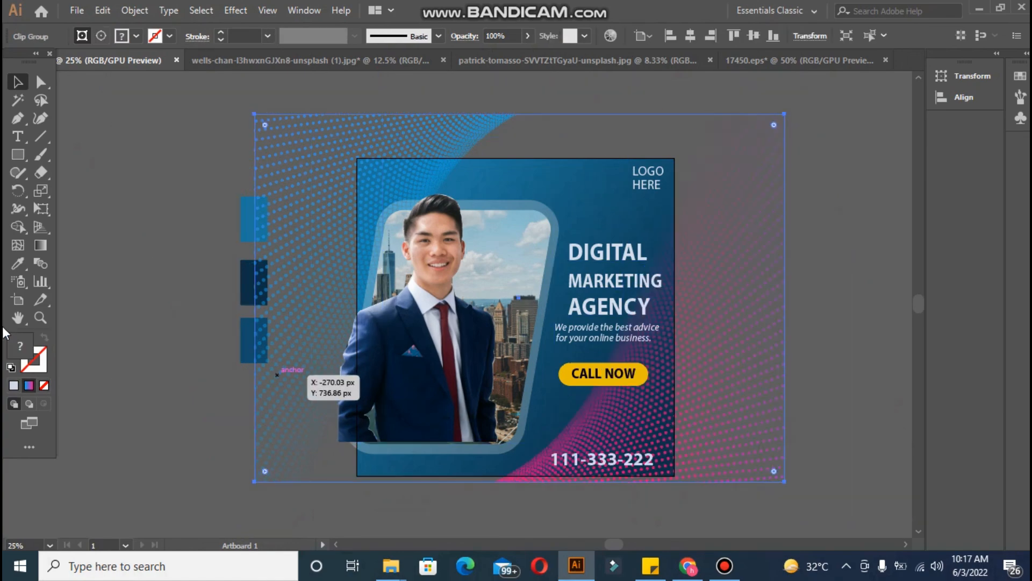
left_click(165, 344)
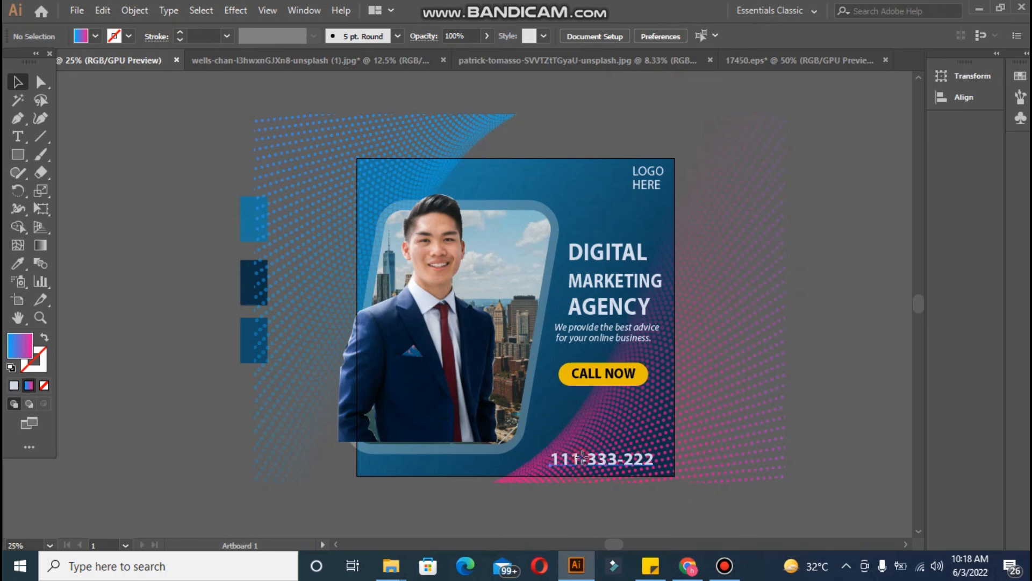
Shift the phone number slightly to the right along the artboard's lower edge
left_click_drag(581, 457, 585, 462)
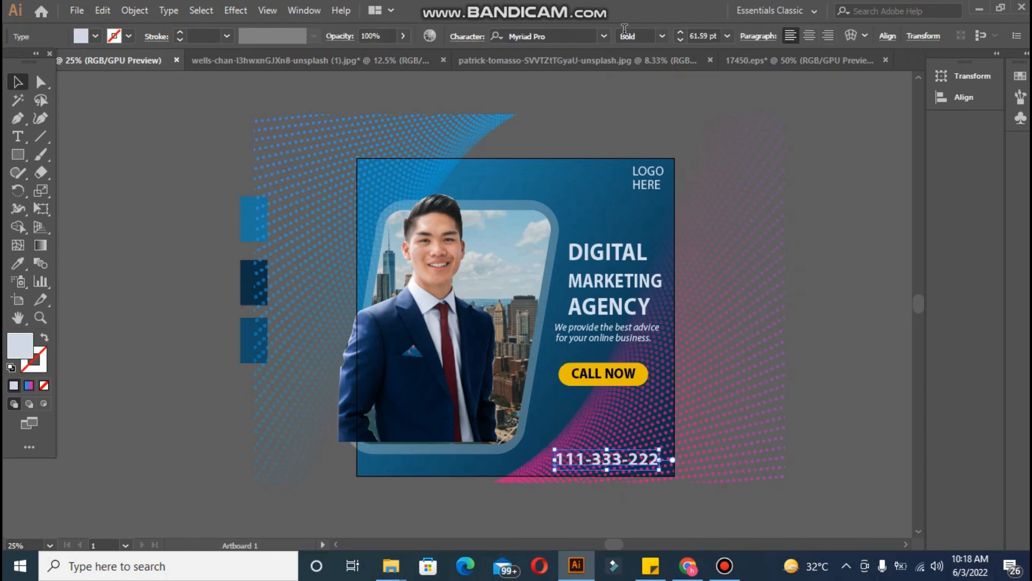
Preview the Bold Italic style on the phone number, keep it Bold, and deselect the text
left_click(660, 33)
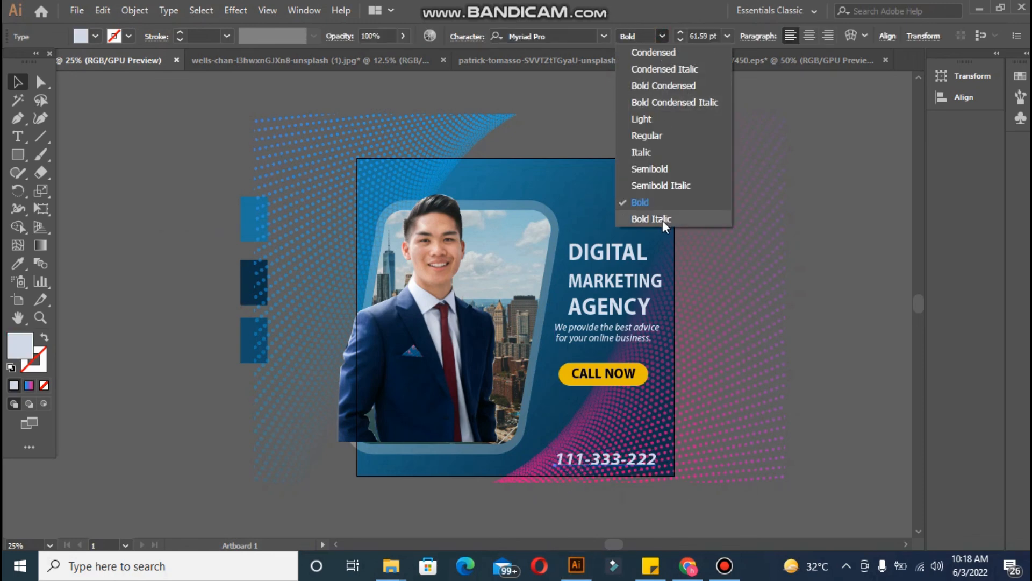
left_click(662, 203)
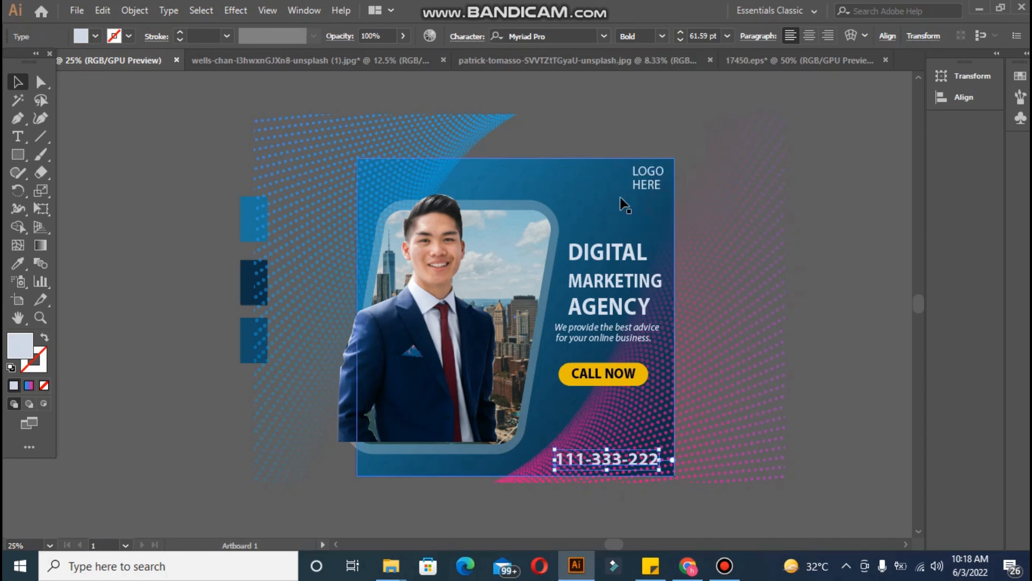
left_click(150, 169)
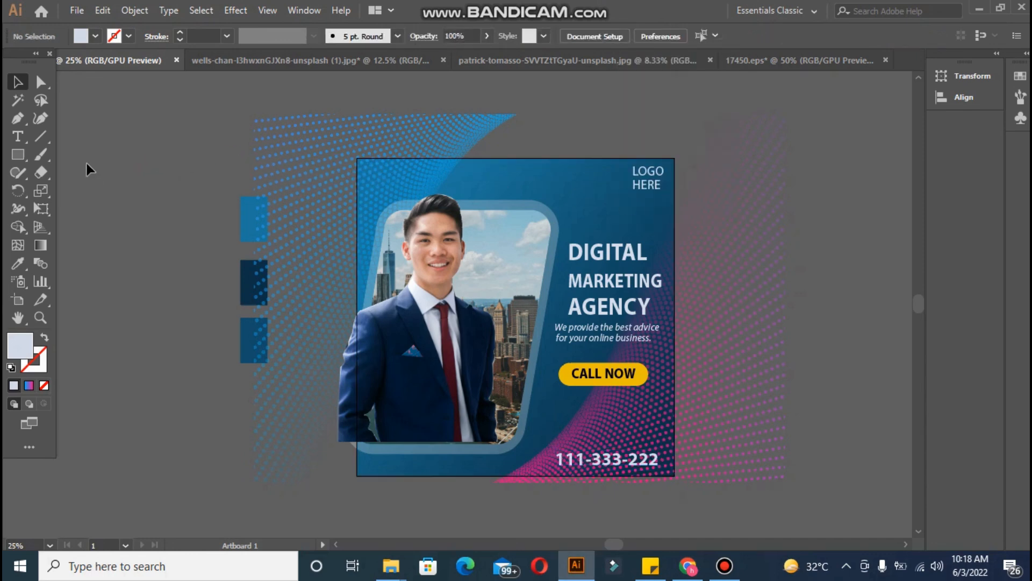
Cover the artboard with a rectangle about 1086 × 1080 px and try clipping all the unlocked artwork to it
left_click(19, 154)
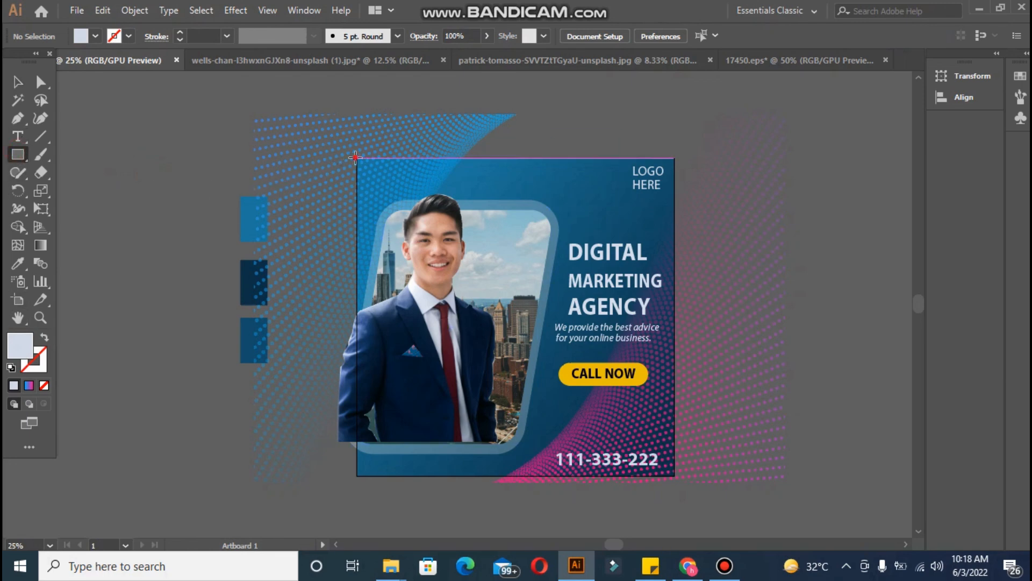
left_click_drag(350, 158, 664, 477)
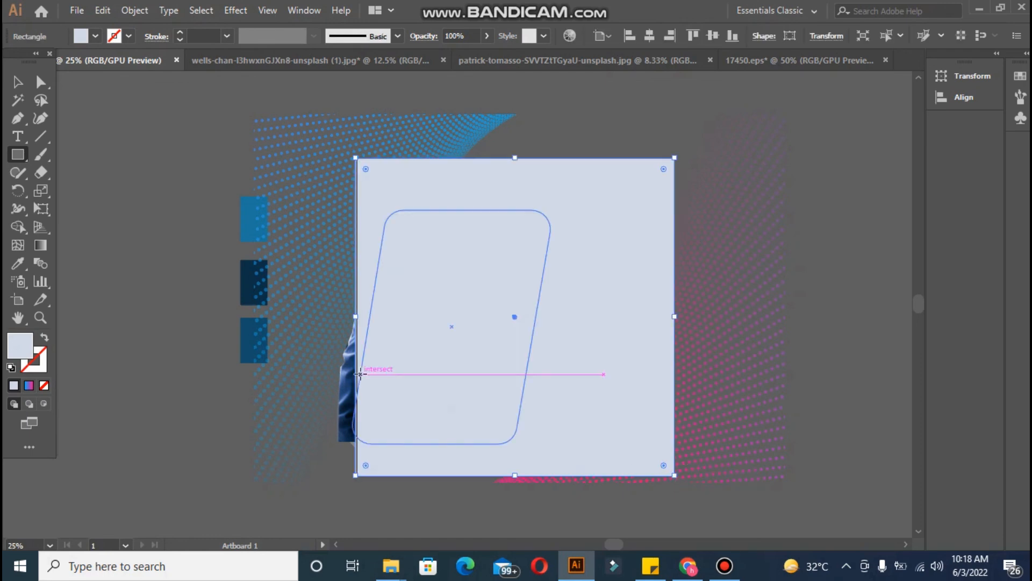
key("ctrl+alt+[")
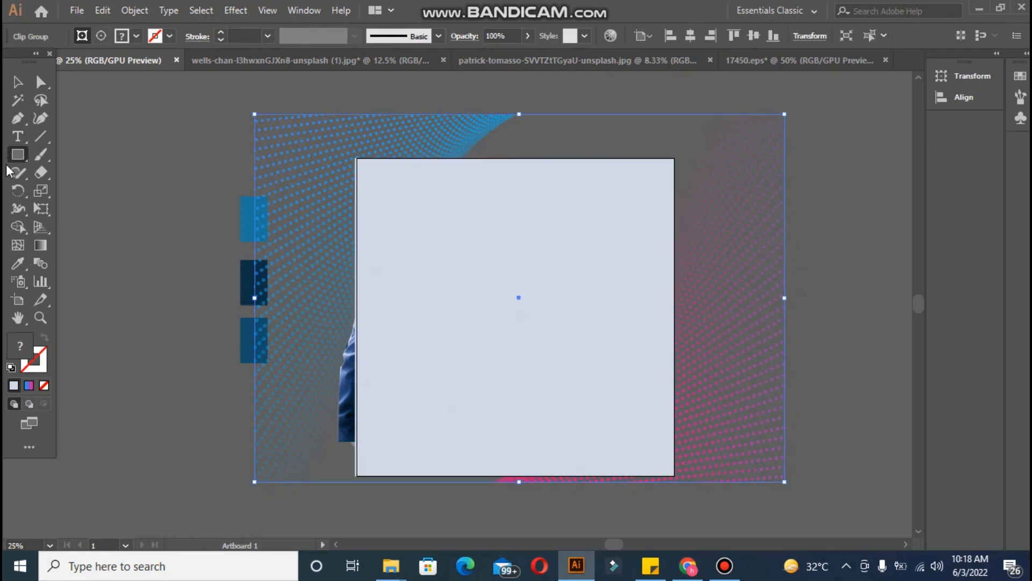
key("ctrl+alt+2")
right_click(375, 334)
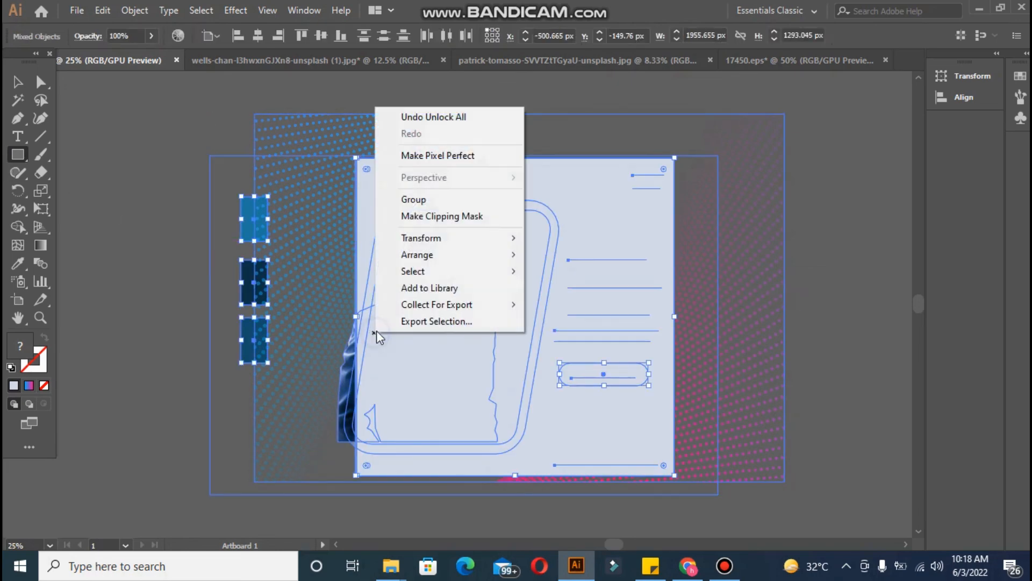
left_click(413, 221)
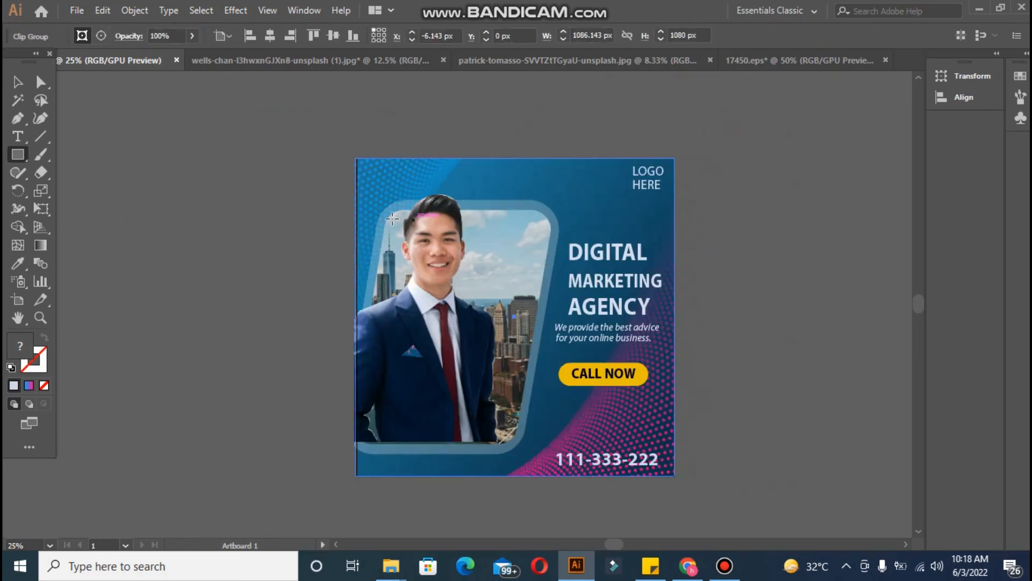
left_click(18, 82)
left_click(118, 176)
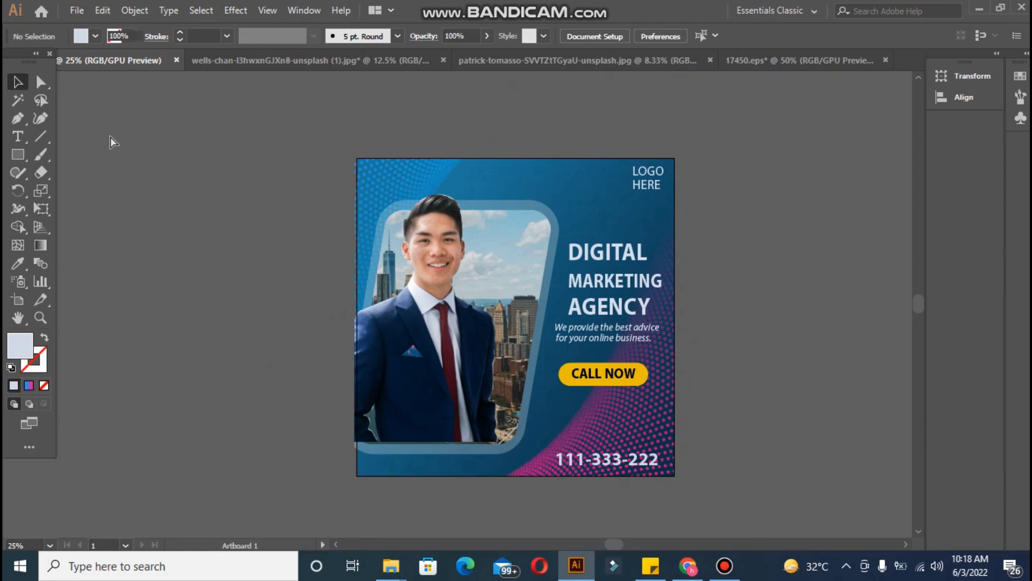
Undo the clipping mask and remove the pale rectangle covering the artboard
key("ctrl+a")
left_click(190, 185)
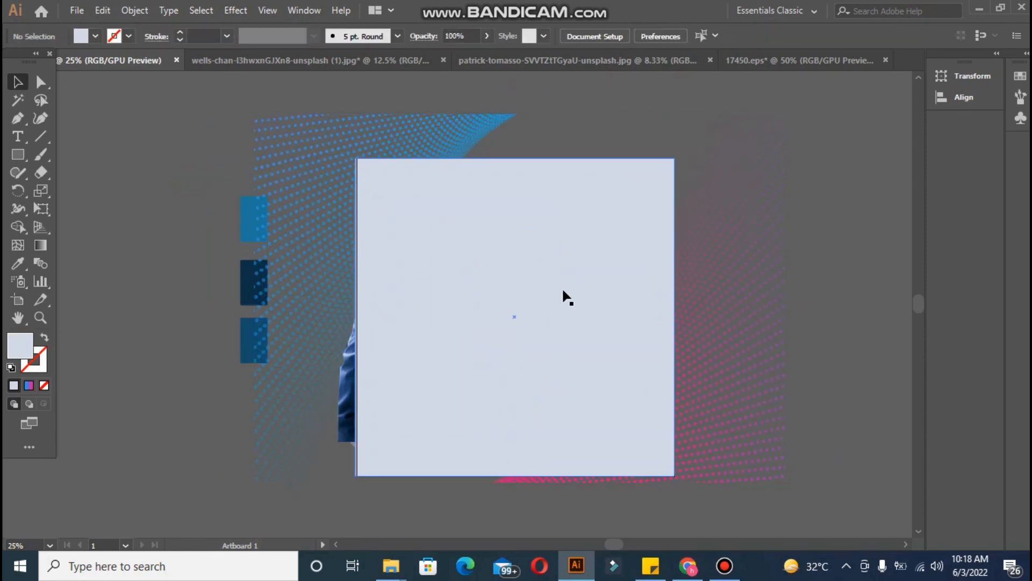
left_click(563, 288)
key("ctrl+shift+bracketleft")
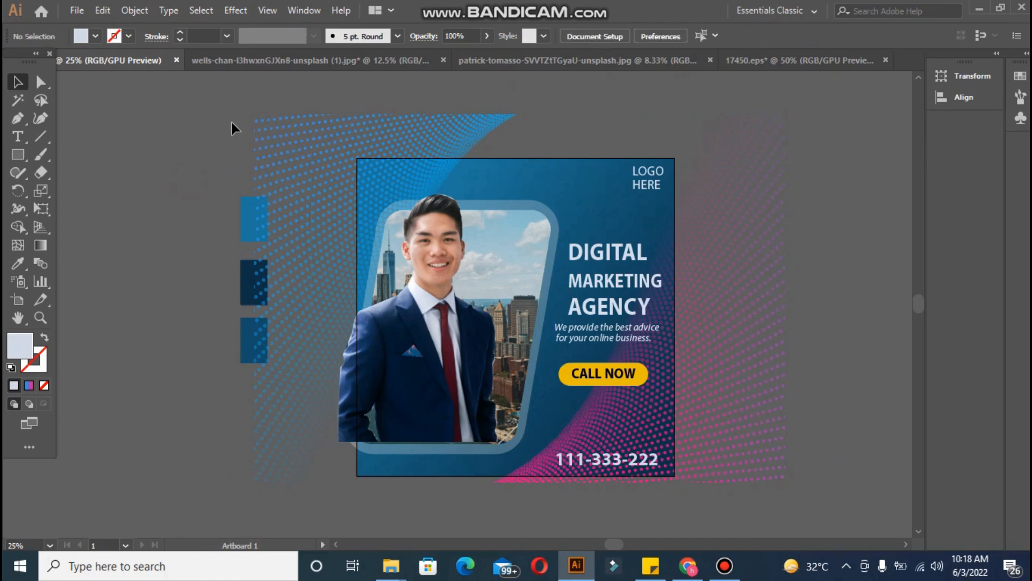
Rotate the dotted wave pattern about 180° and level it, with pink dots at the artboard's upper left and blue dots at the lower right
left_click(256, 130)
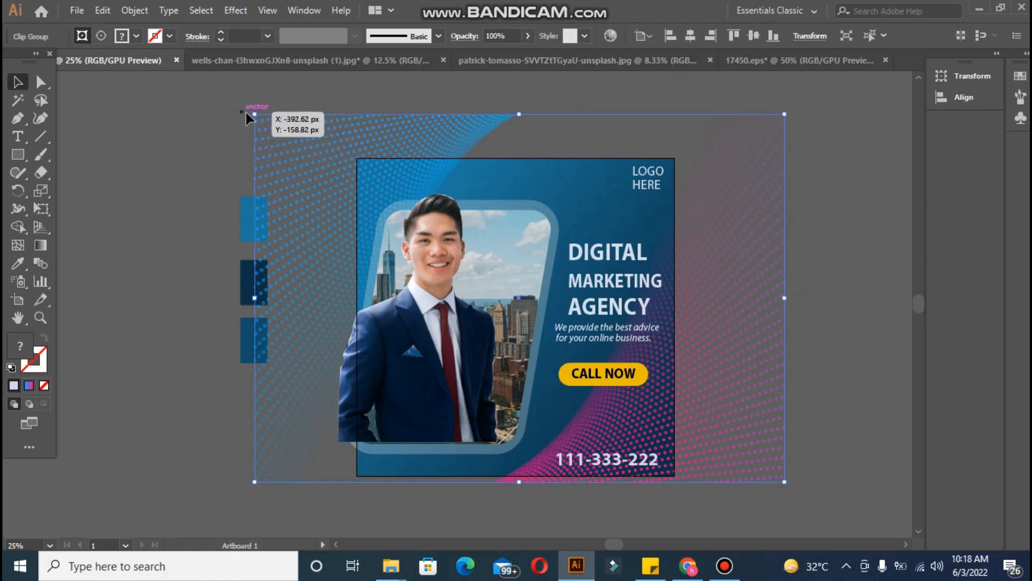
left_click_drag(243, 118, 720, 419)
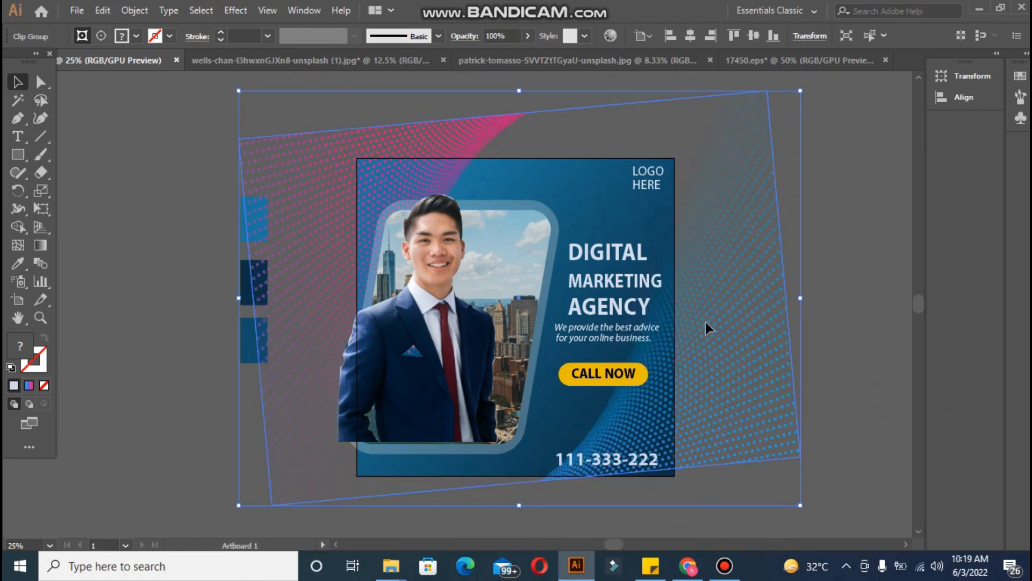
left_click_drag(807, 509, 797, 522)
left_click(844, 397)
left_click(766, 328)
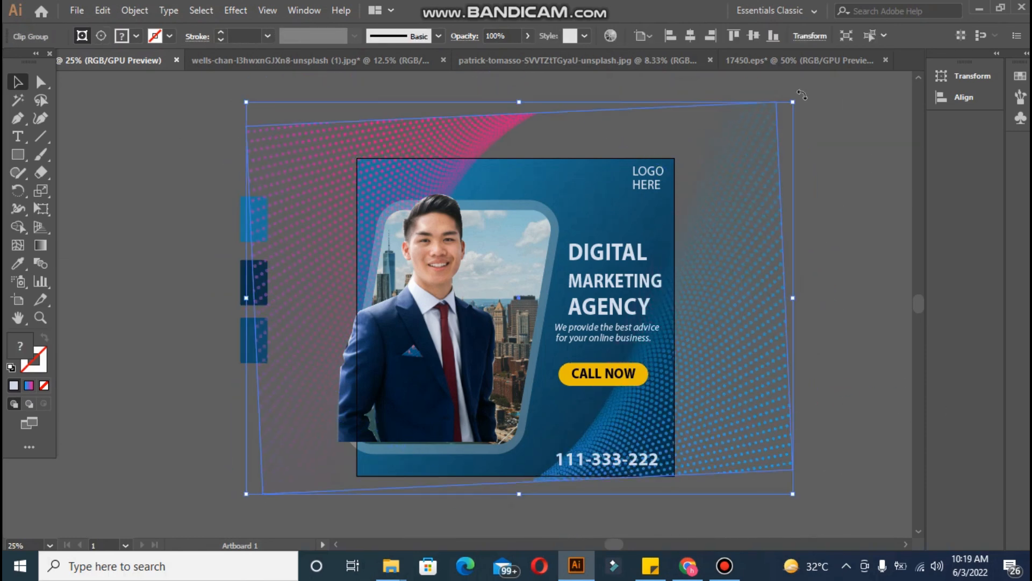
left_click_drag(802, 95, 818, 121)
left_click(823, 223)
left_click(237, 102)
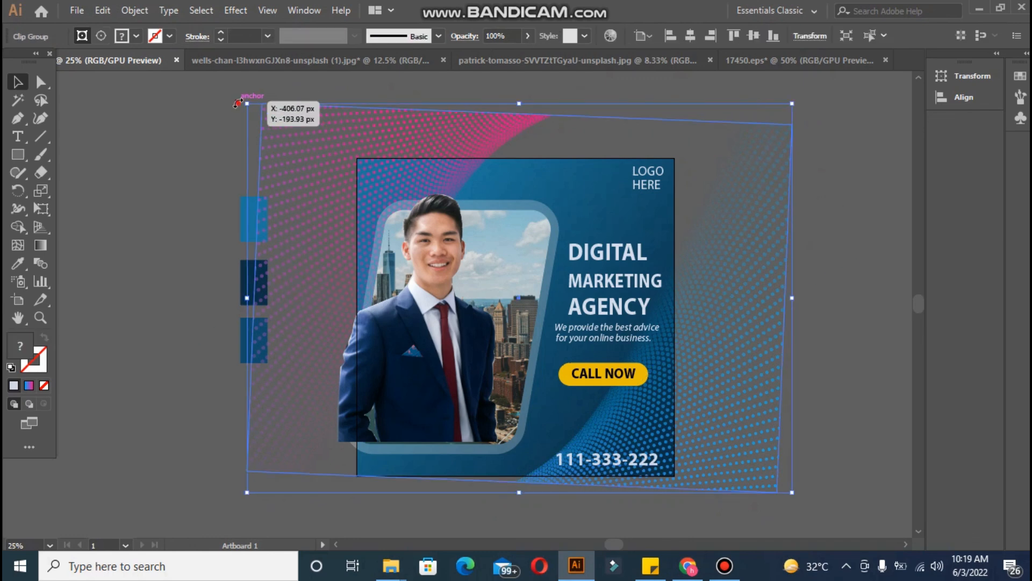
mouse_move(238, 103)
left_mouse_down()
mouse_move(218, 111)
mouse_move(205, 136)
mouse_move(229, 106)
mouse_move(236, 116)
left_mouse_up()
key("ctrl+z")
left_click(207, 210)
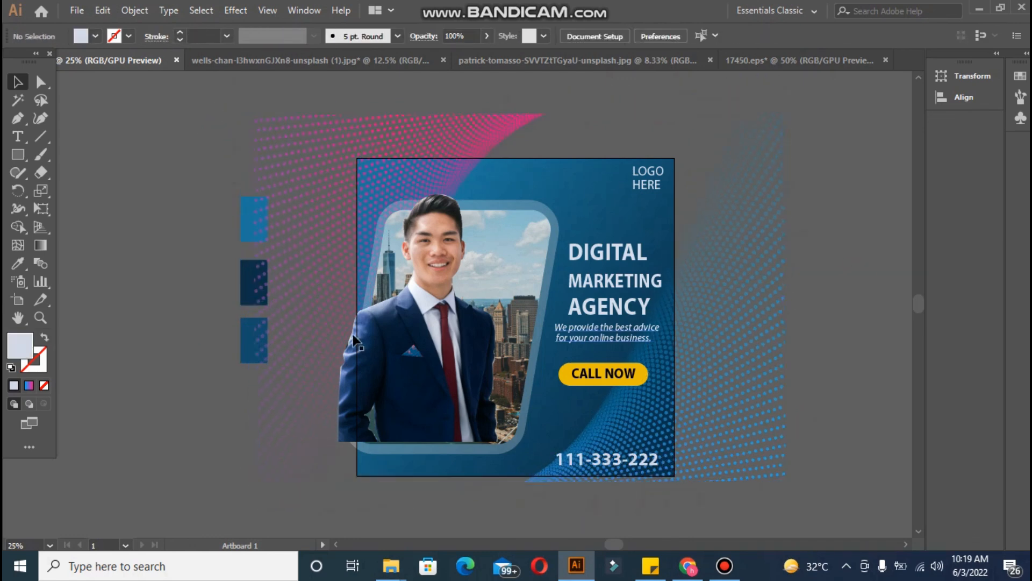
Draw a rectangle about 1082 × 1083 px over the artboard and fit its left side to the artboard edge
left_click(16, 155)
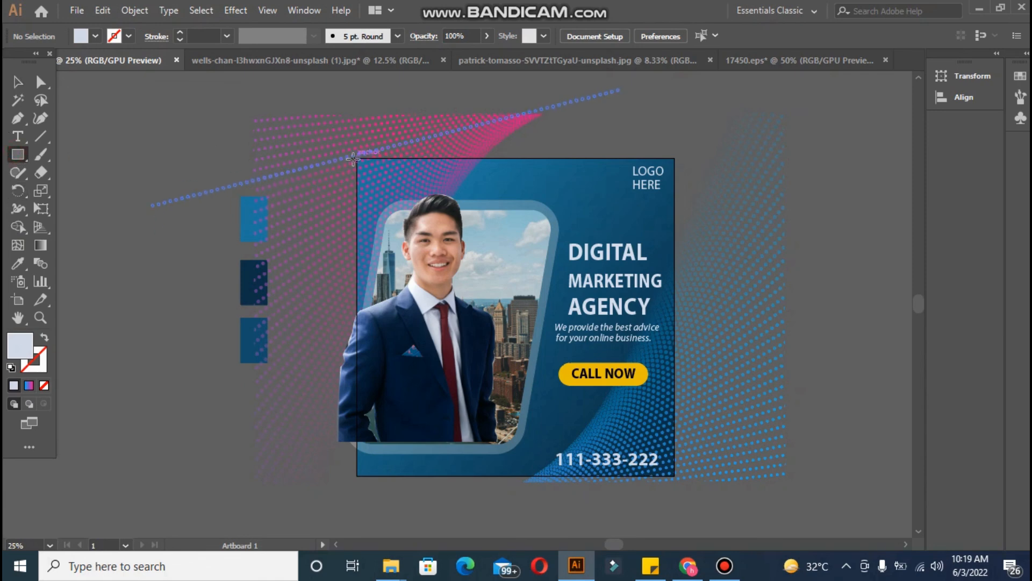
left_click_drag(355, 158, 675, 475)
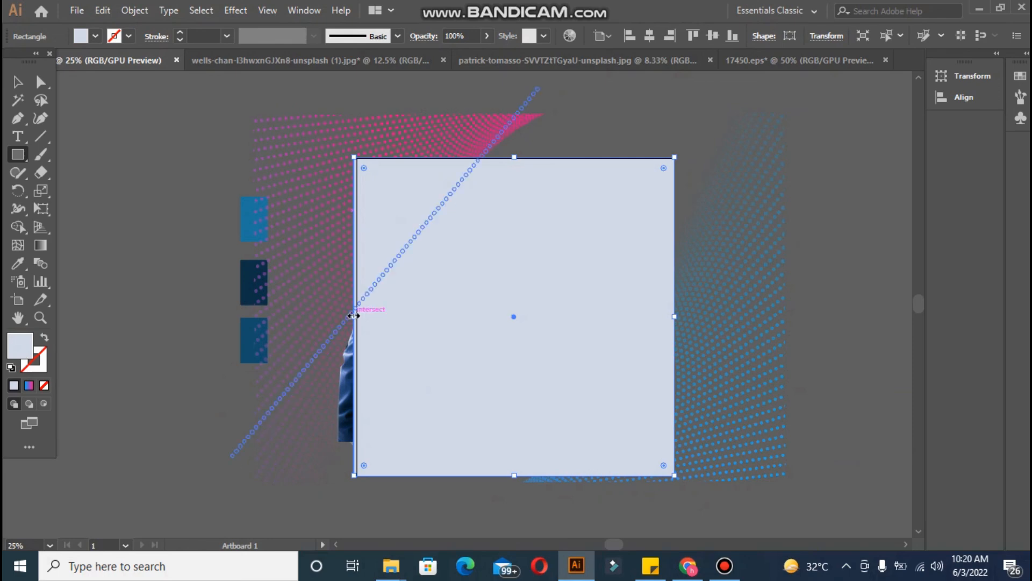
left_click_drag(353, 316, 357, 316)
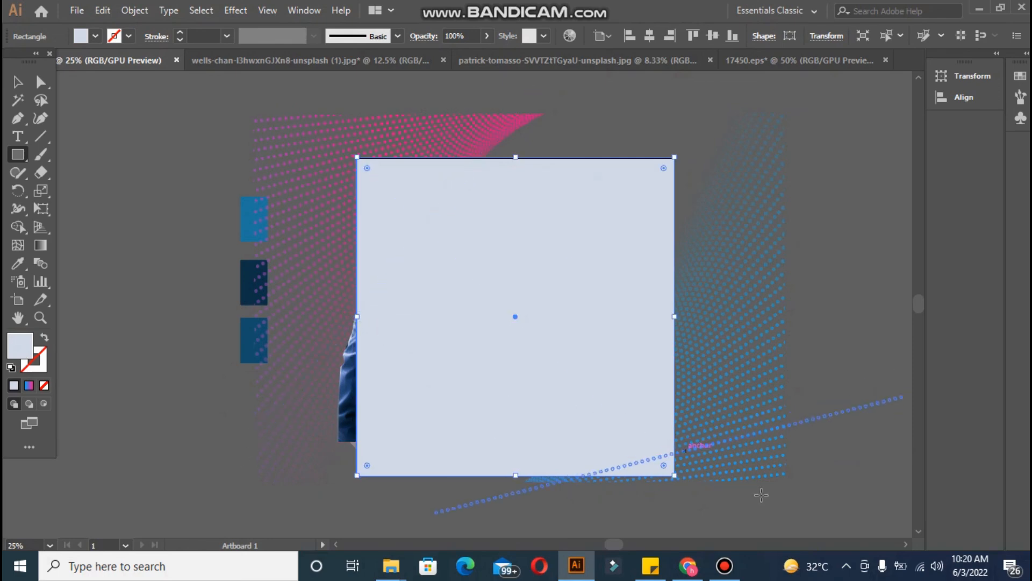
Clip all the artwork to the artboard-sized rectangle with a clipping mask and inspect the post up close
key("ctrl+a")
right_click(447, 284)
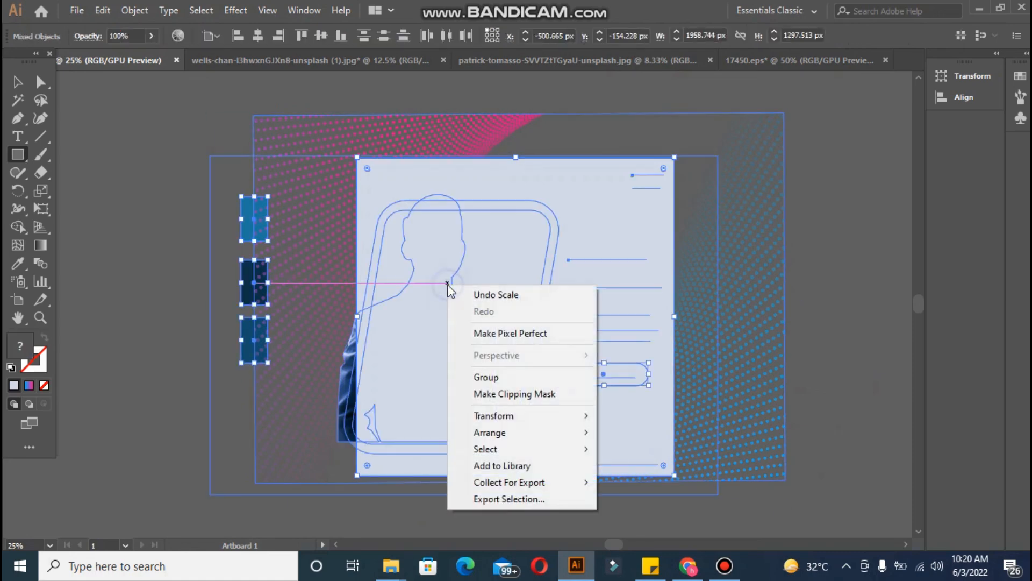
left_click(491, 394)
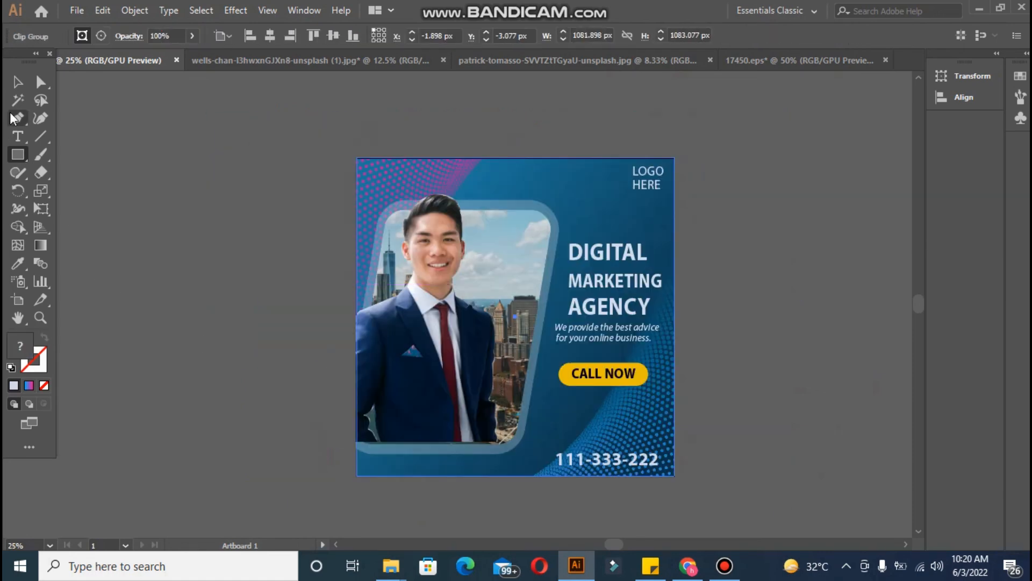
left_click(17, 80)
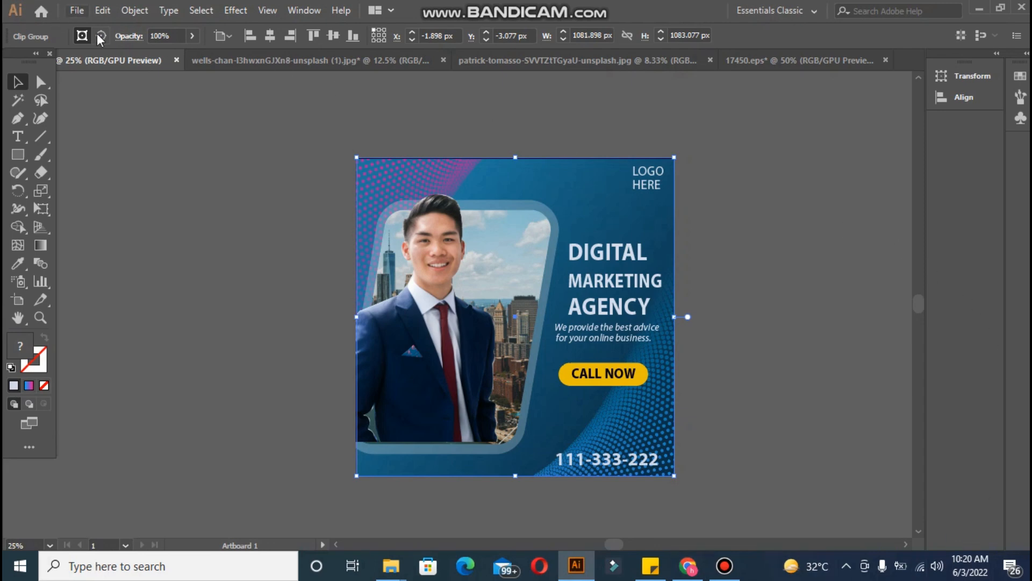
key("ctrl+equal")
key("ctrl+equal")
key("ctrl+minus")
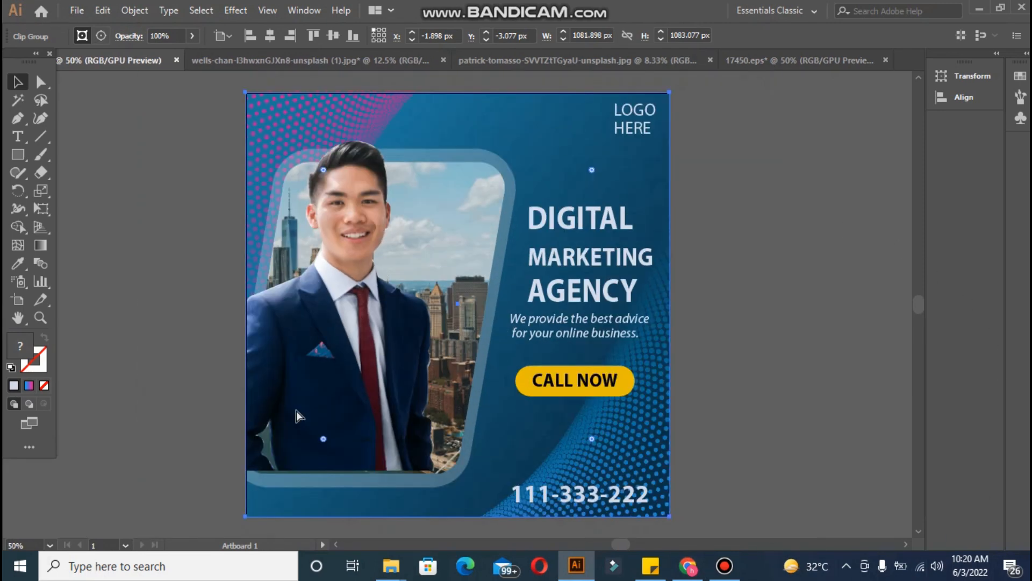